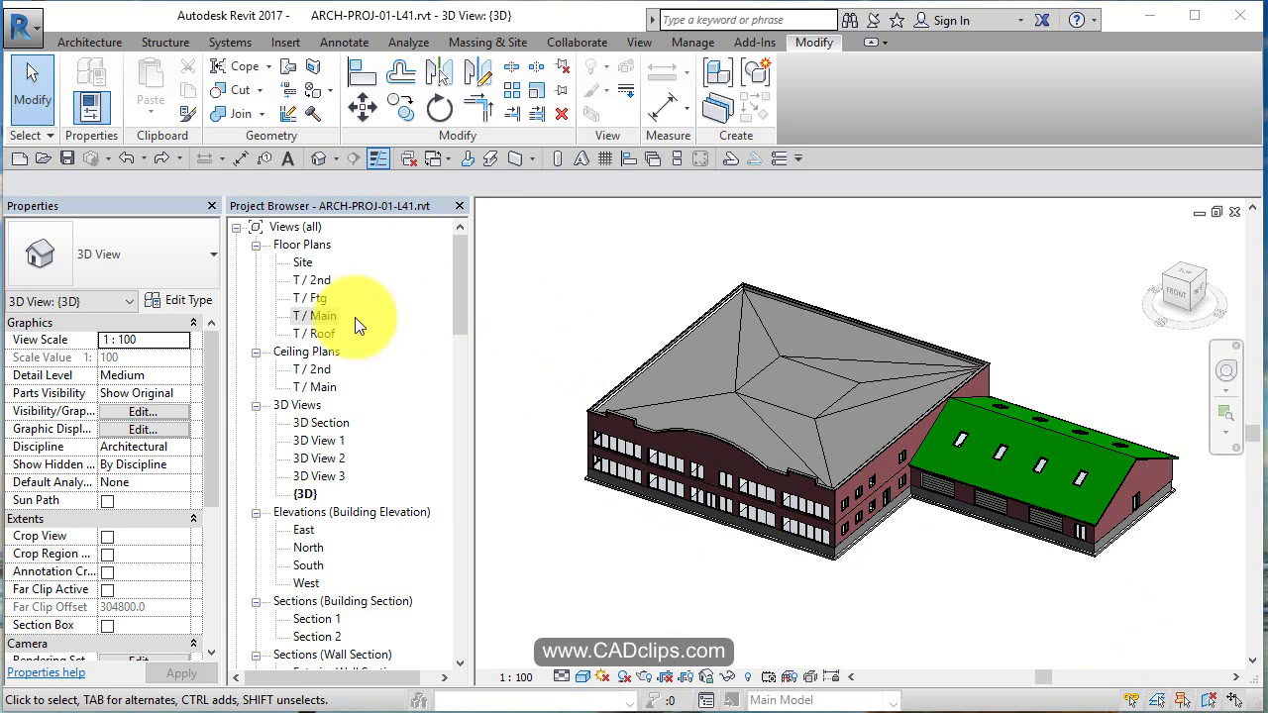
Open the T / Main floor plan and pan to the Sales room.
double_click(309, 316)
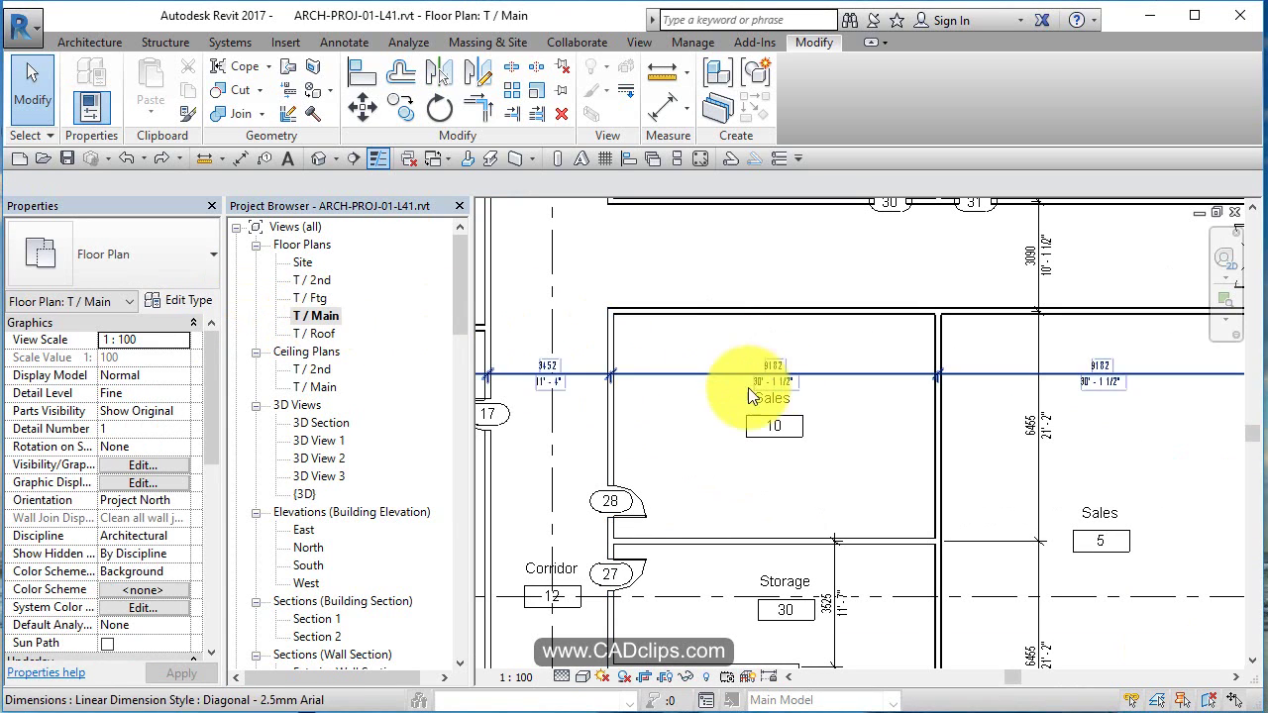
scroll(756, 395, "down", 3)
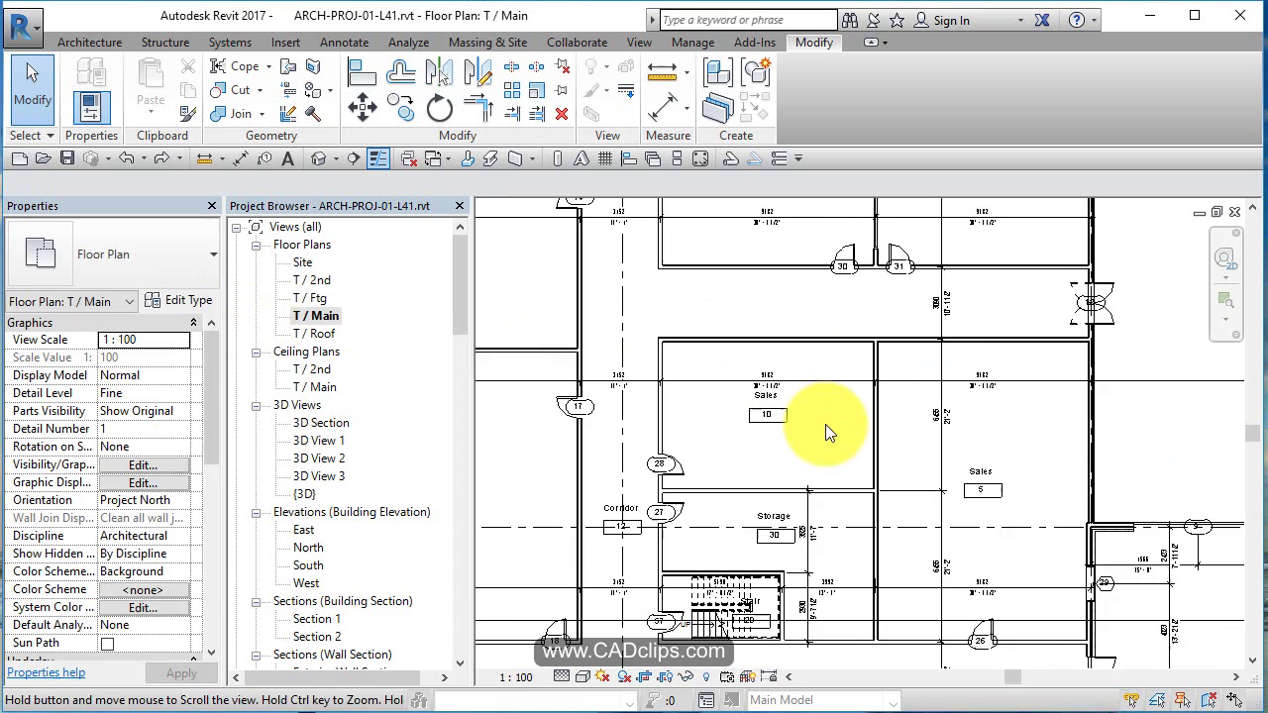
middle_click_drag(825, 424, 898, 455)
scroll(803, 394, "down", 2)
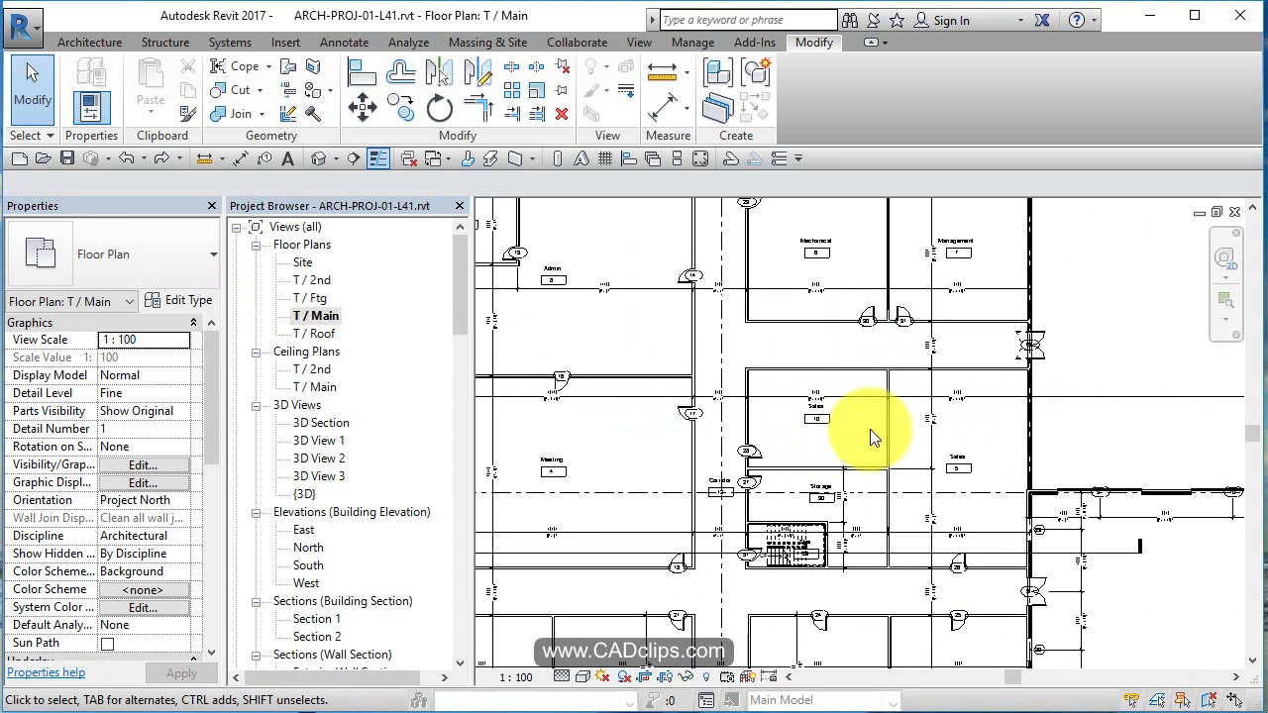
scroll(872, 436, "up", 4)
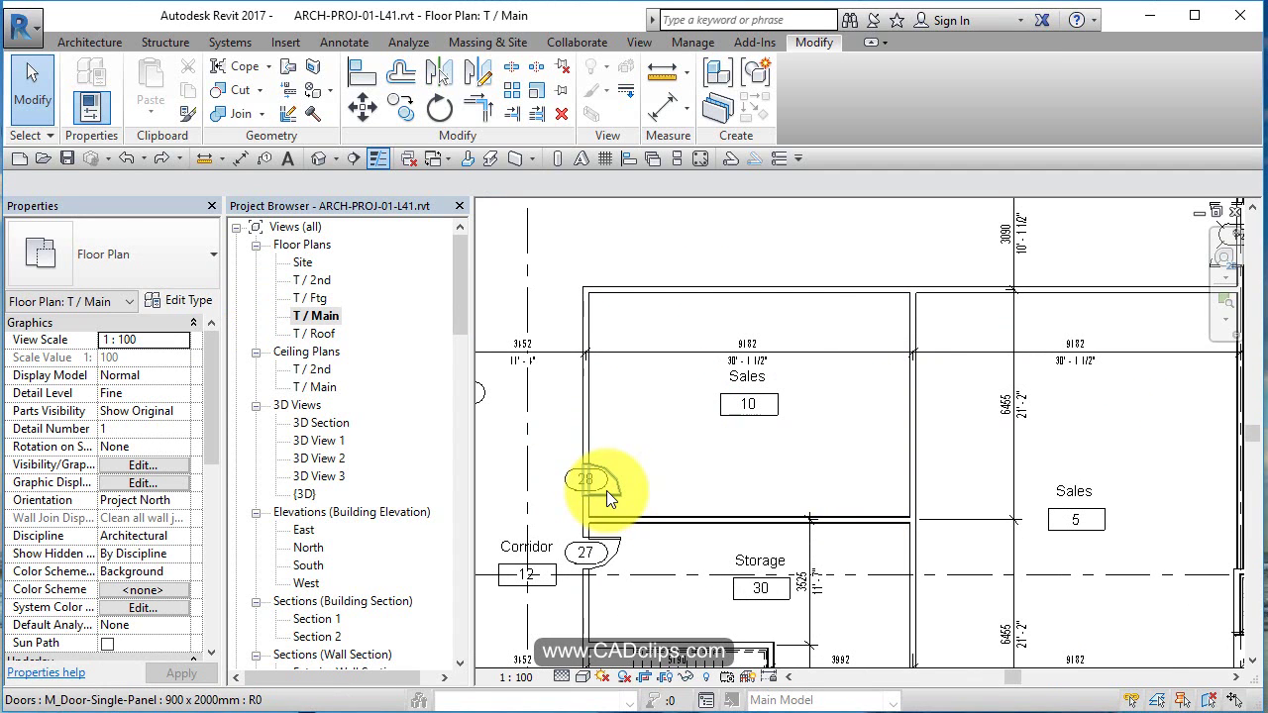
Draw a matching vertical wall with Create Similar (CS) that splits the Sales room in two.
left_click(827, 289)
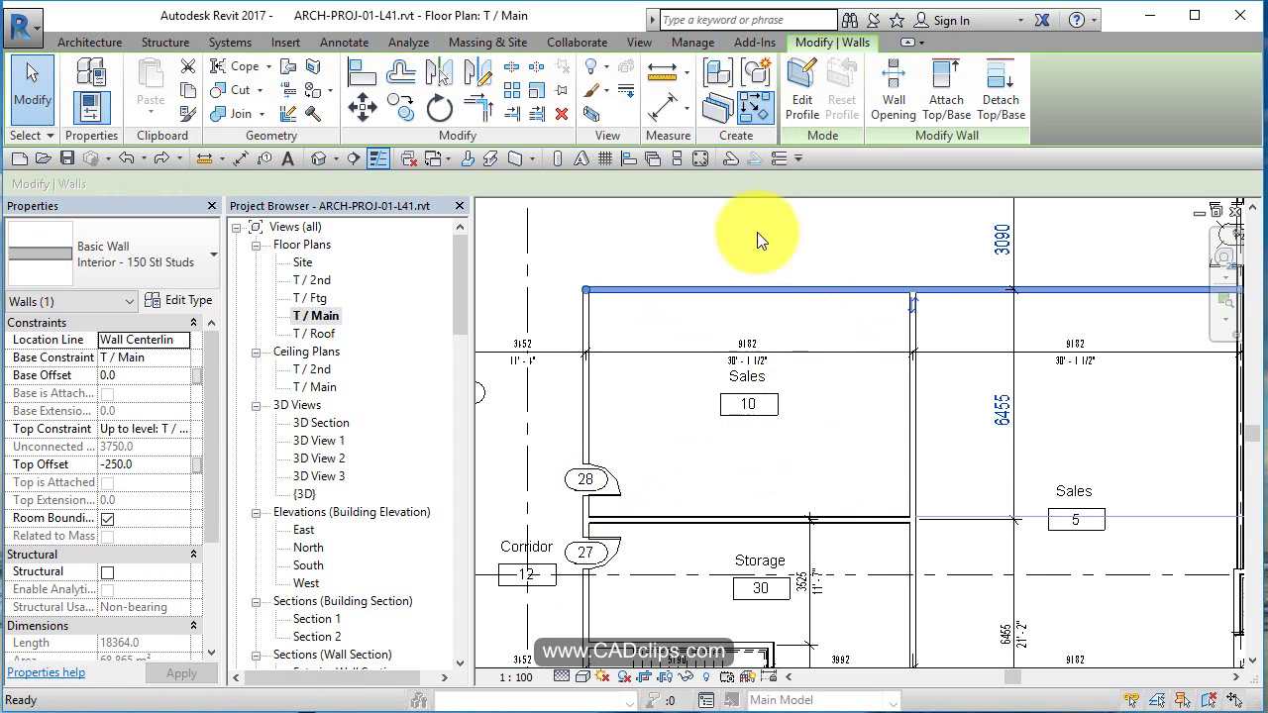
key("c")
key("s")
left_click(748, 517)
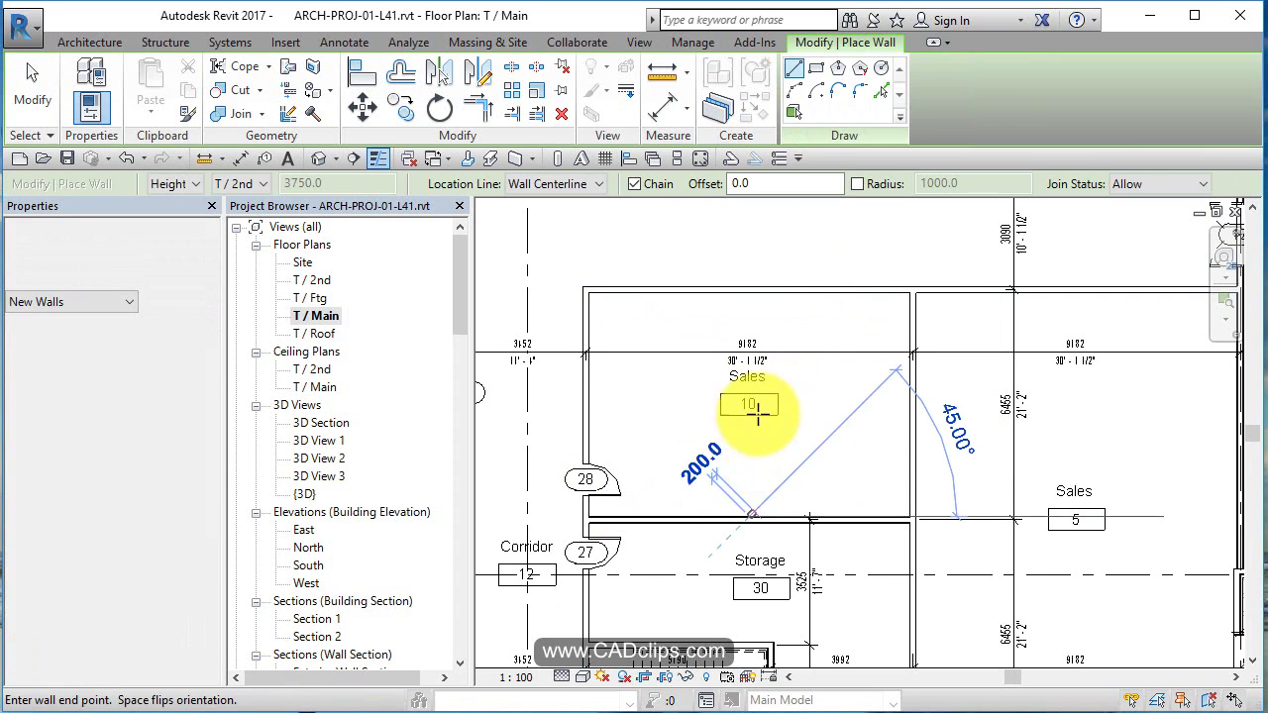
left_click(745, 290)
key("Escape")
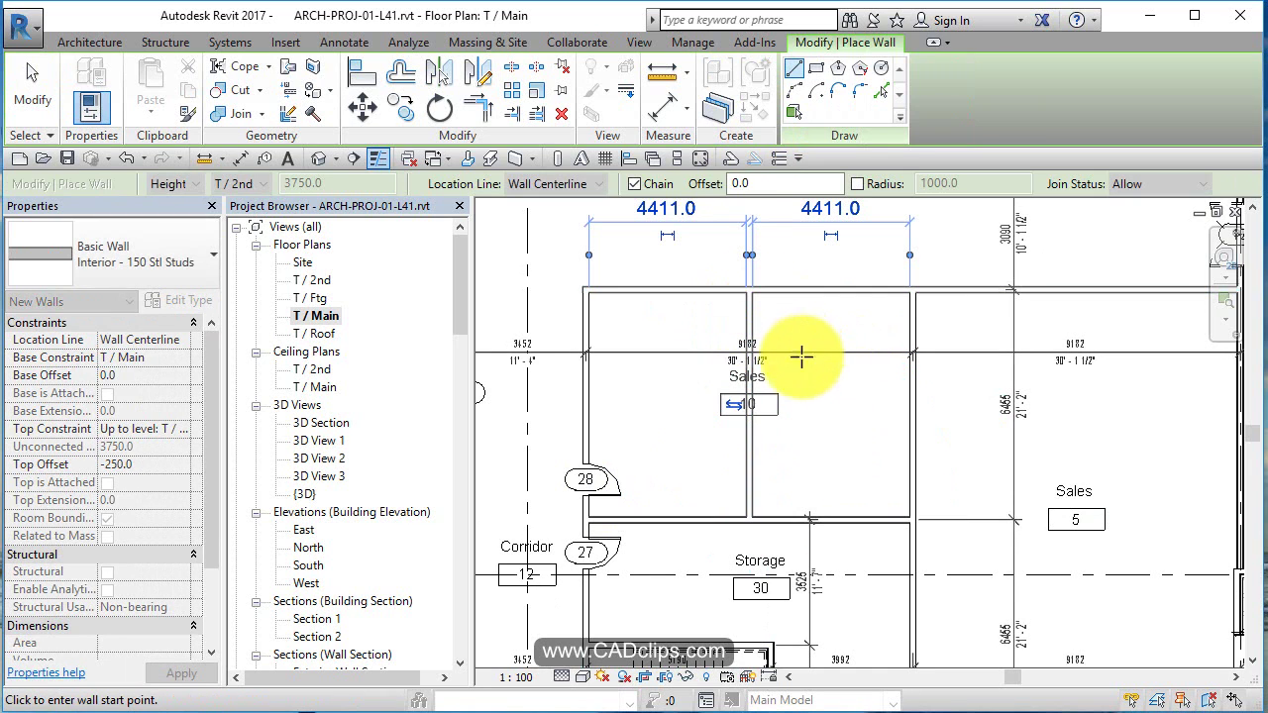
key("Escape")
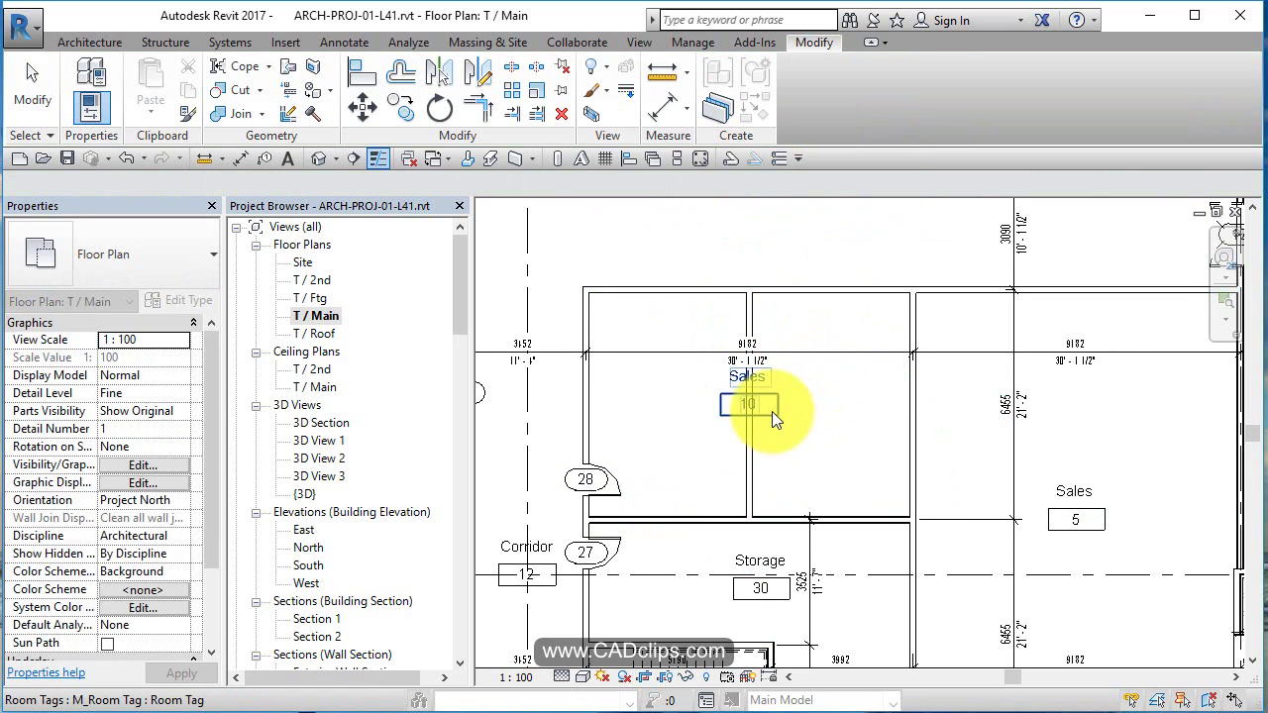
Move the room 10 tag into the left half of the split room.
left_click(772, 411)
scroll(764, 421, "up", 2)
left_click_drag(758, 416, 617, 432)
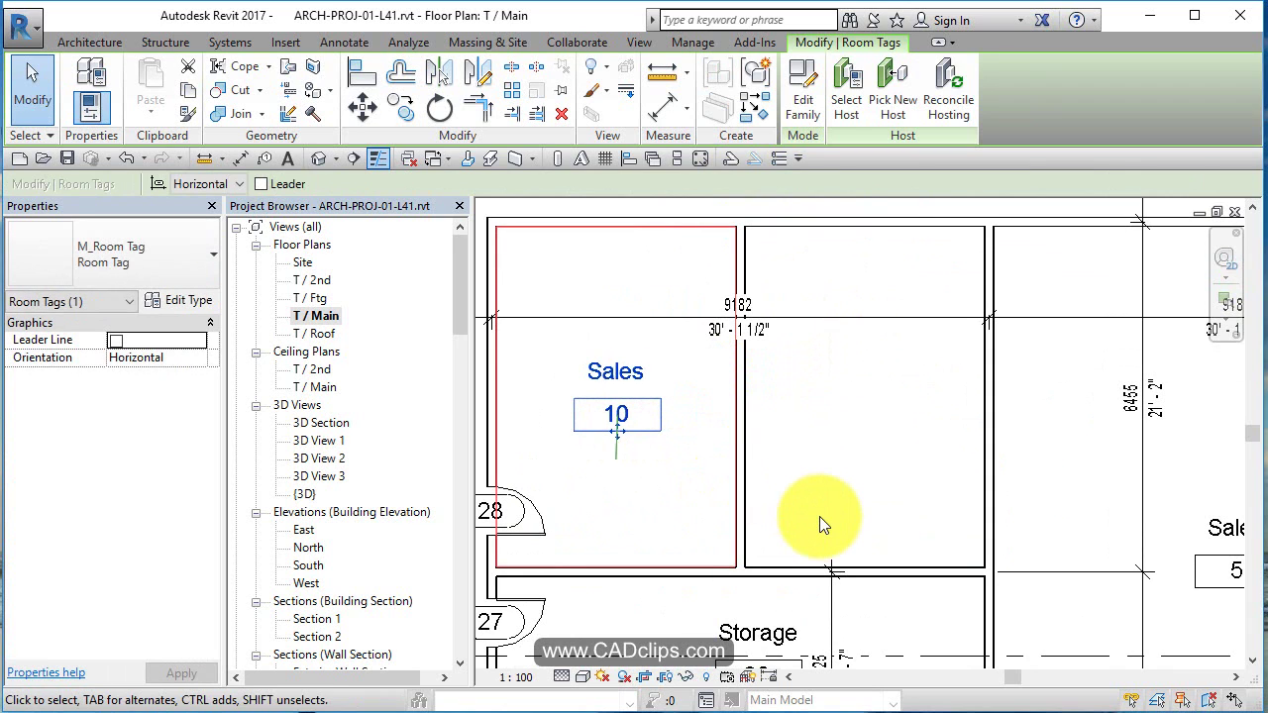
left_click(819, 517)
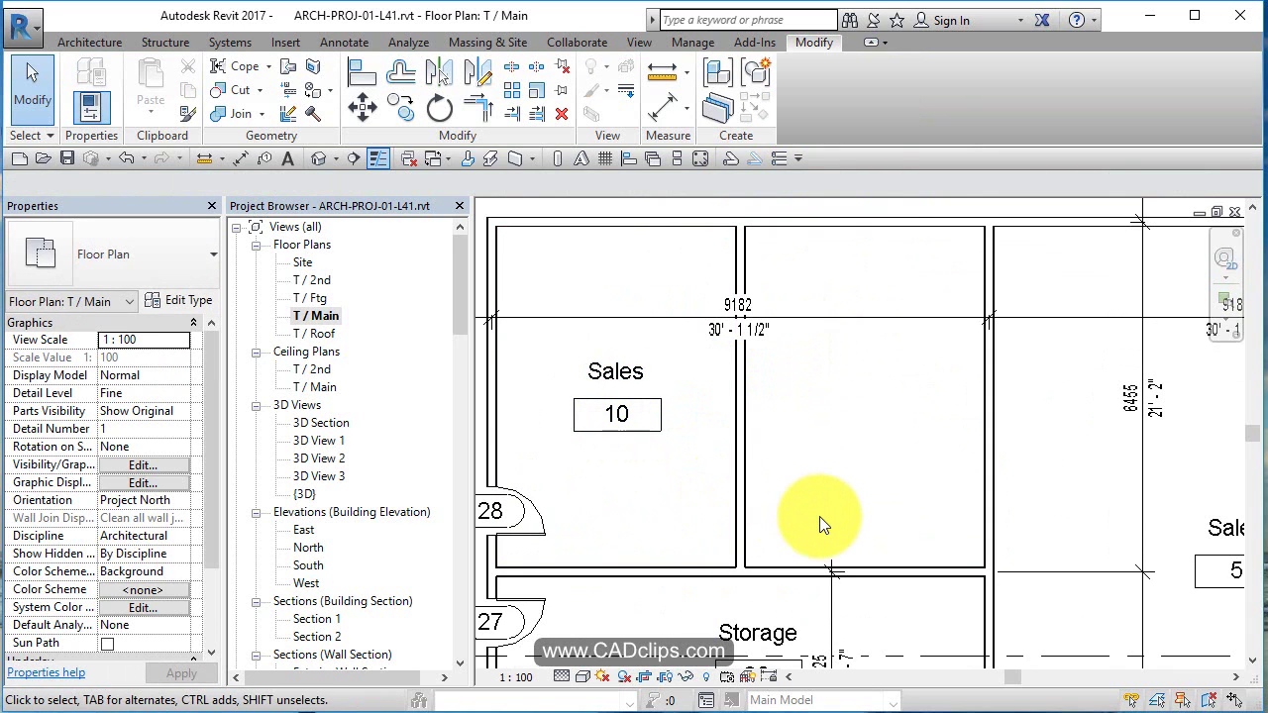
Place a copy of door 28 in the new room's top wall.
left_click(548, 526)
left_click(756, 75)
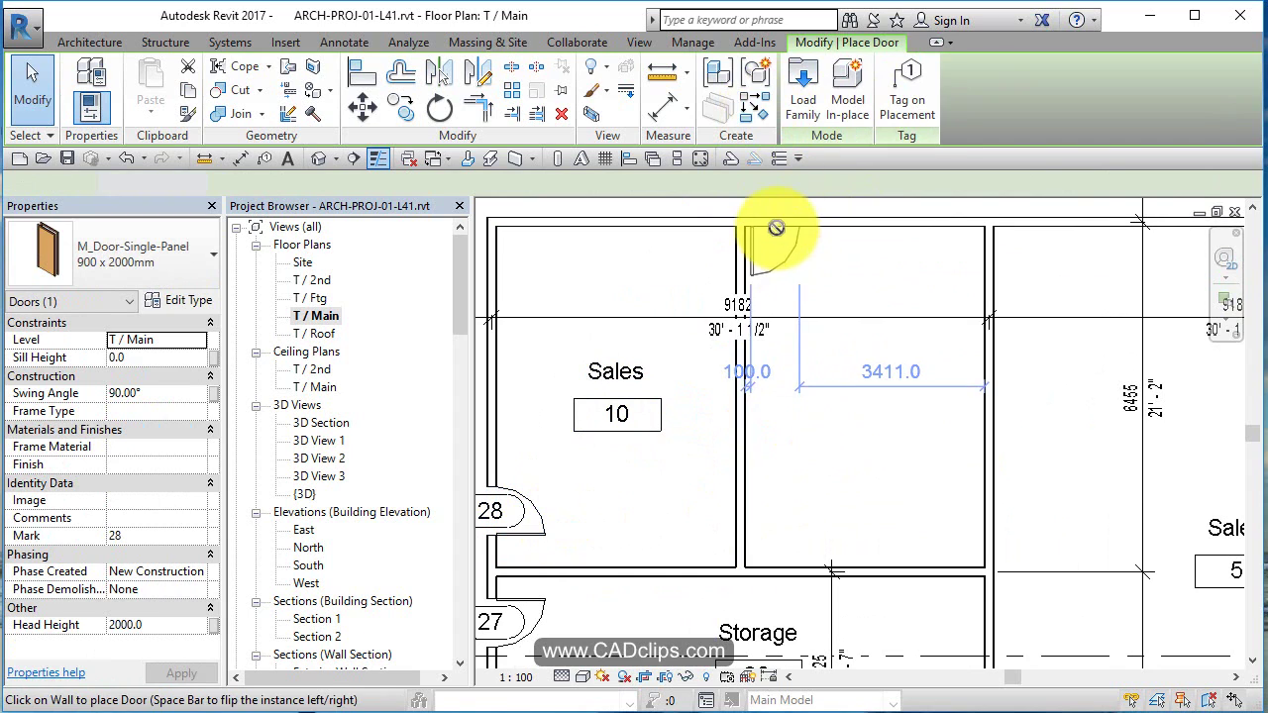
left_click(782, 228)
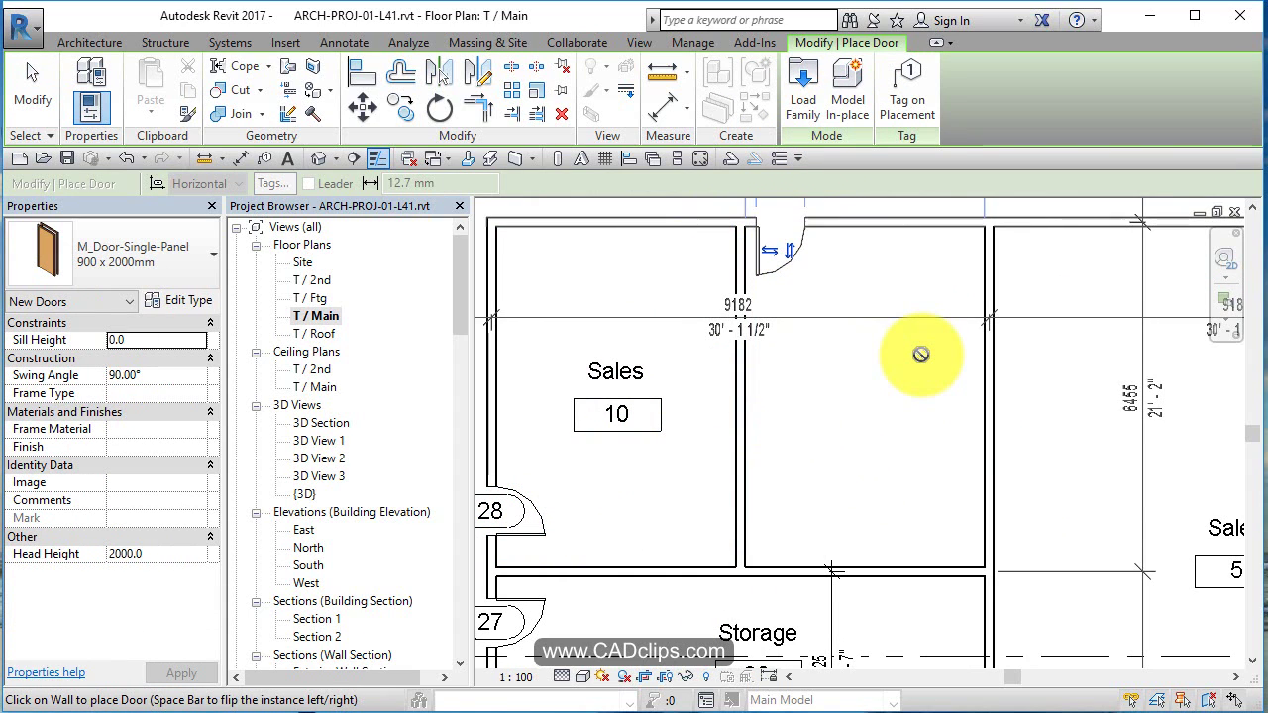
middle_click_drag(897, 391, 904, 402)
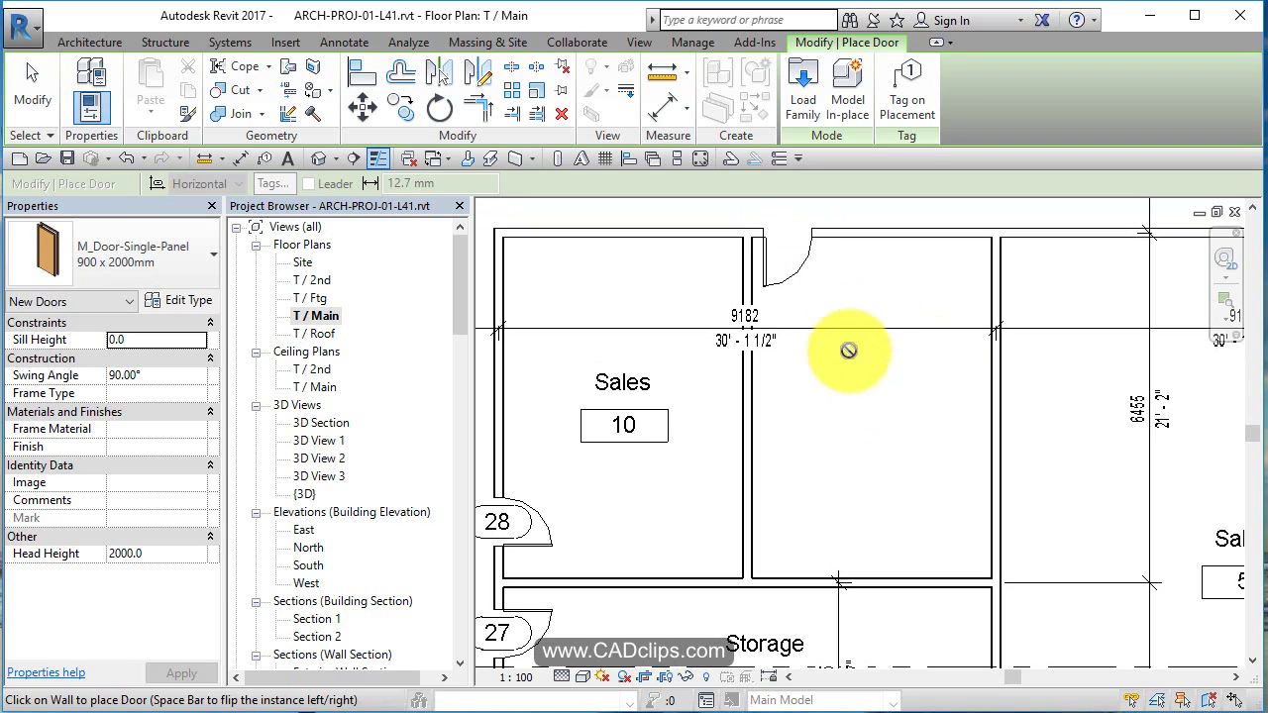
key("Escape")
key("Escape")
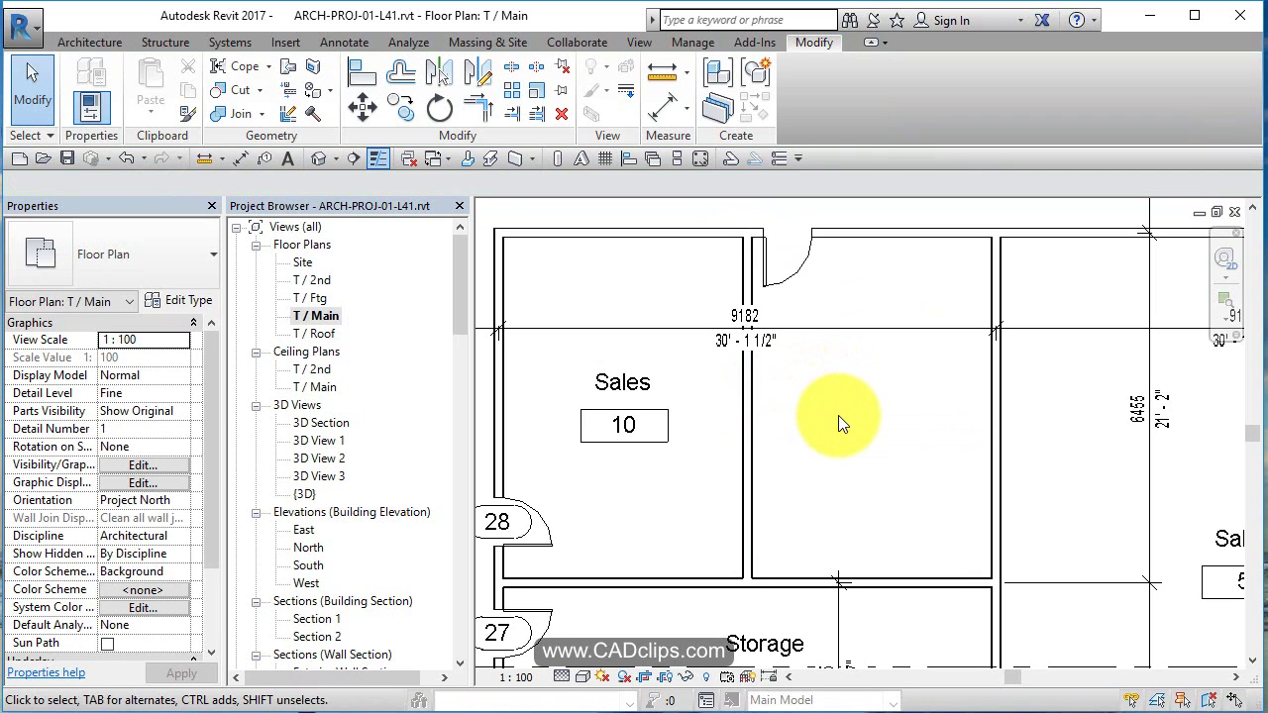
Browse library locations in the Load Family dialog, then close it without loading anything.
left_click(287, 43)
left_click(638, 88)
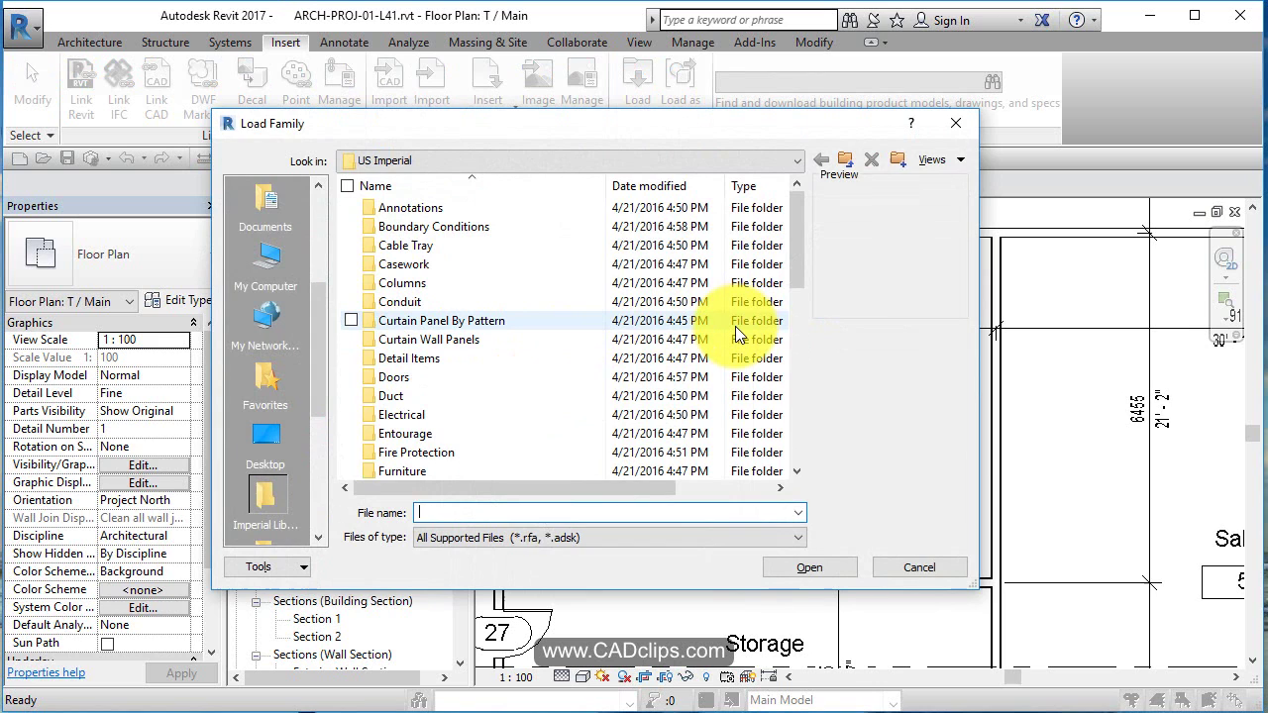
key("Escape")
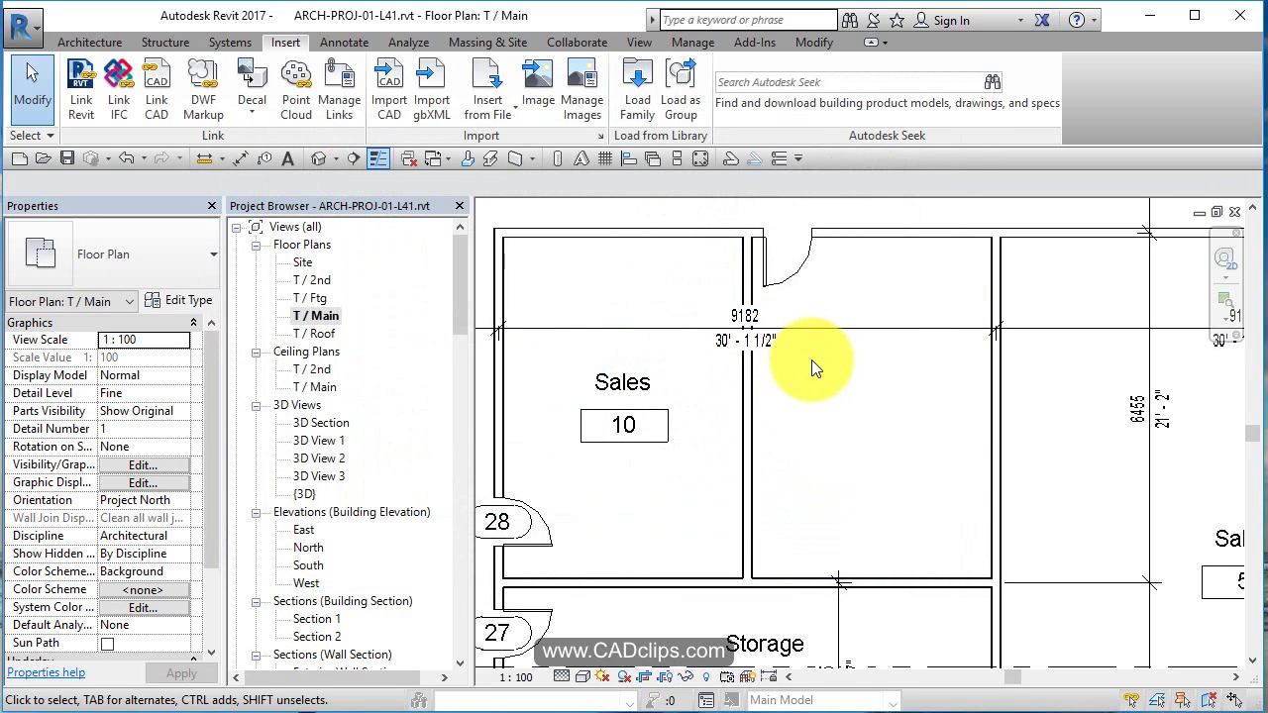
left_click(646, 103)
left_click(483, 160)
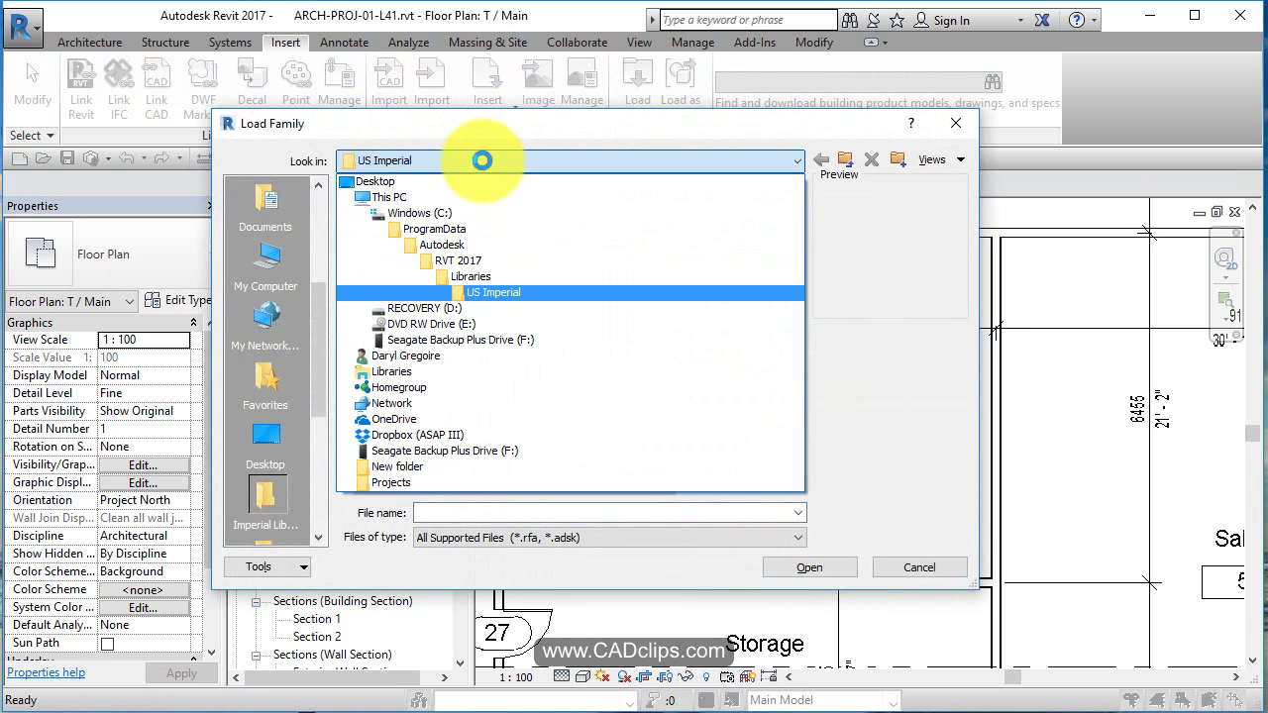
left_click(483, 160)
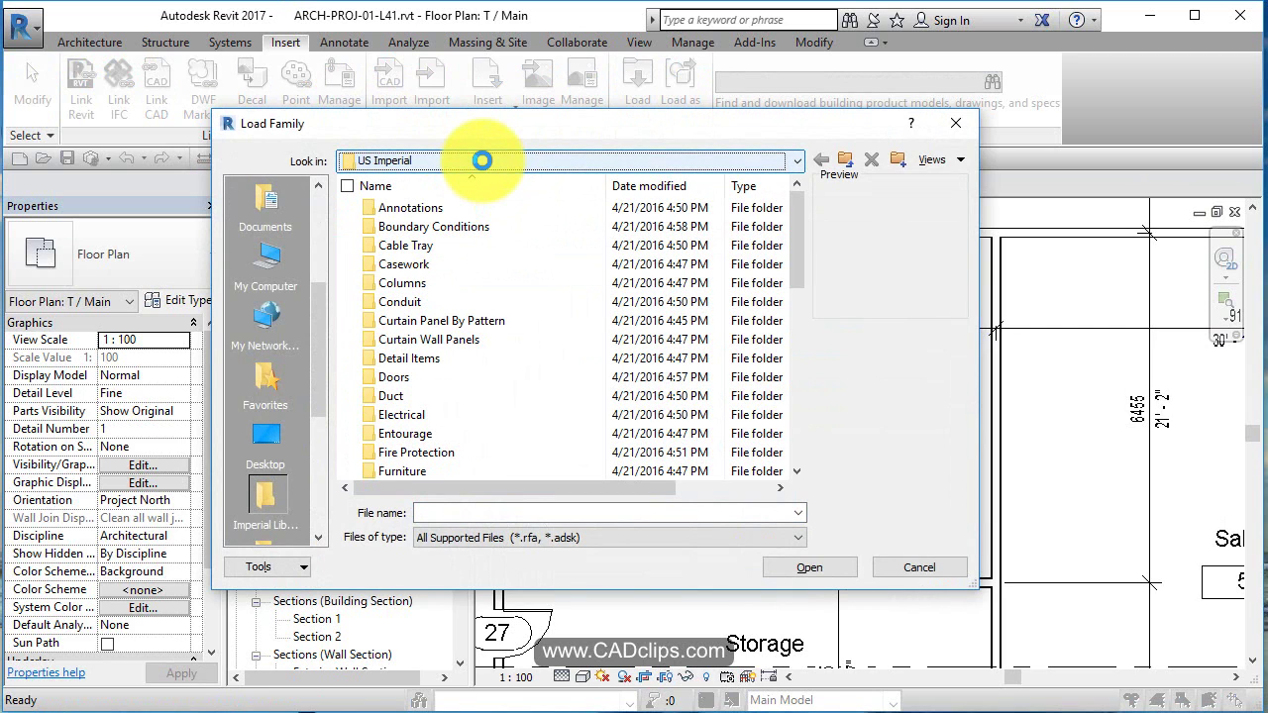
key("Escape")
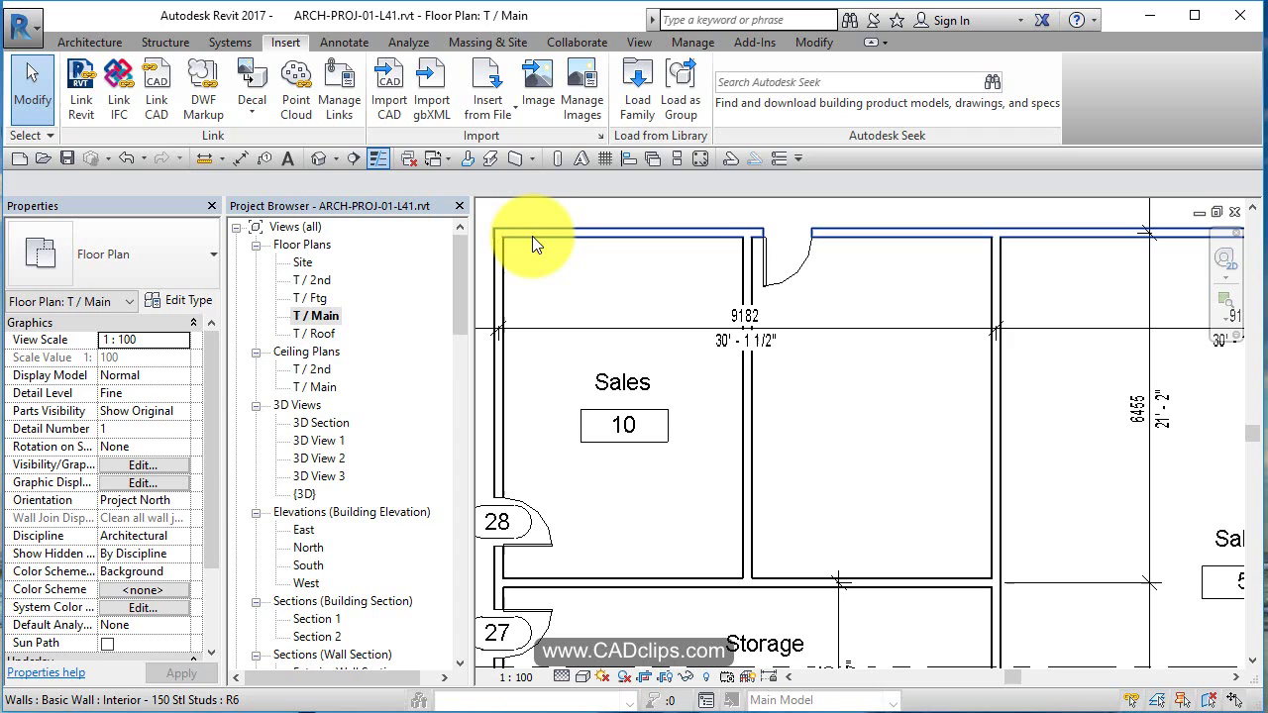
key("alt+Tab")
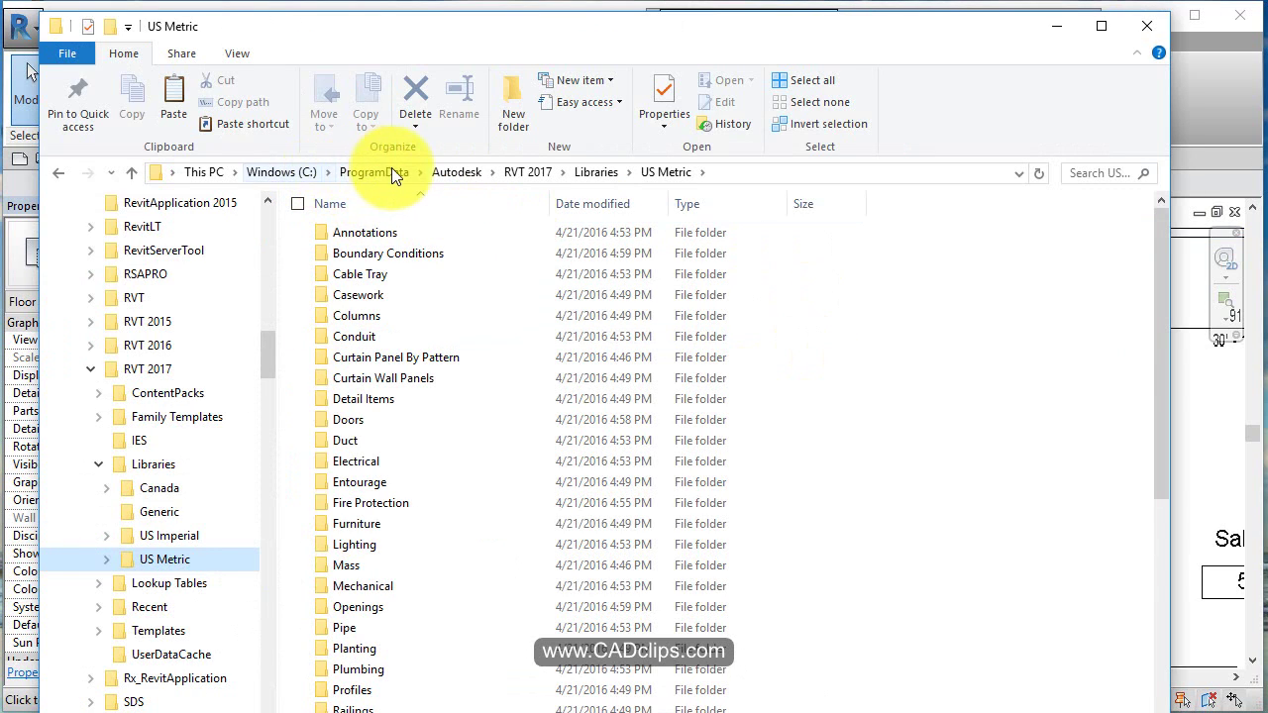
Go to the Plumbing > Architectural > Fixtures > Water Closets folder in File Explorer.
double_click(363, 669)
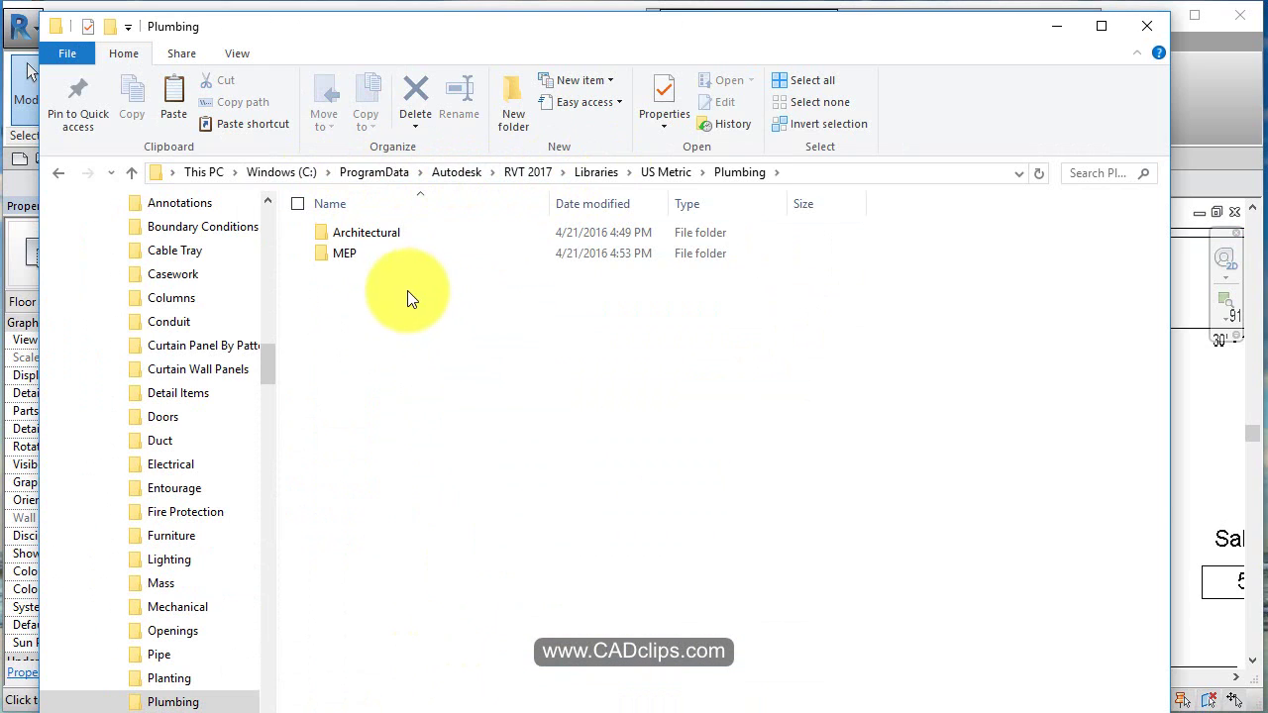
left_click(401, 241)
double_click(402, 243)
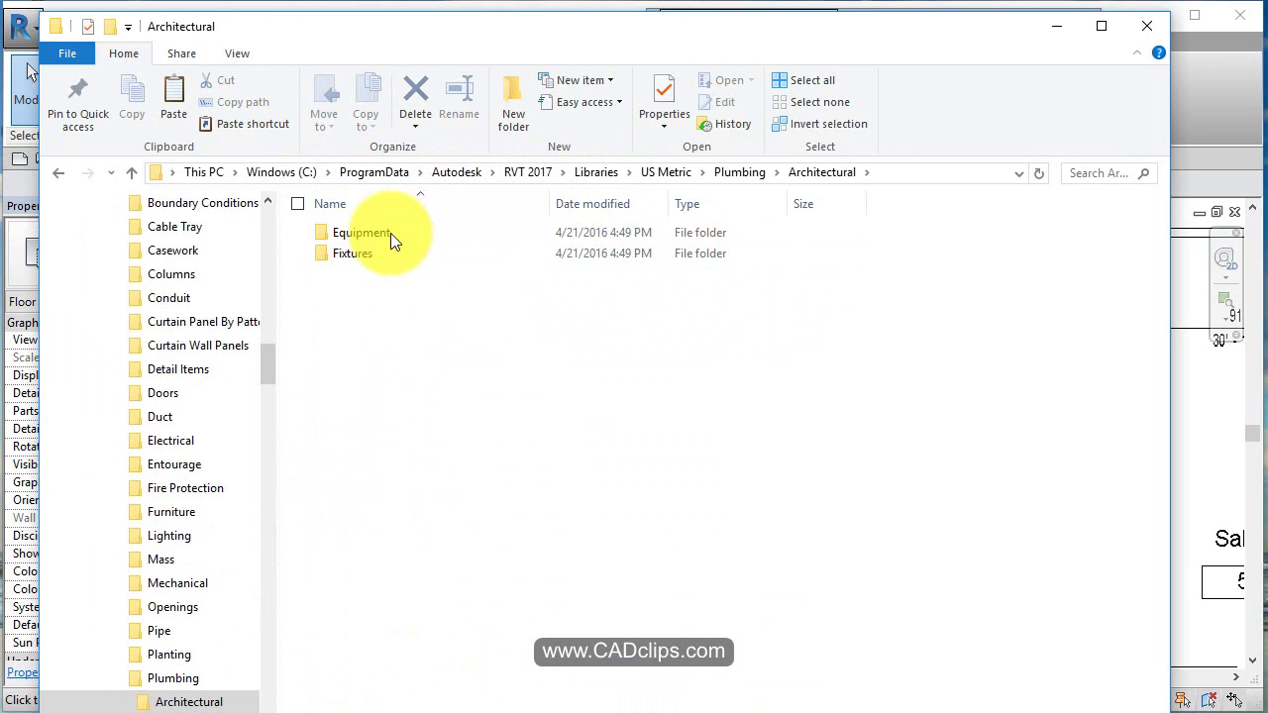
left_click(361, 256)
double_click(360, 256)
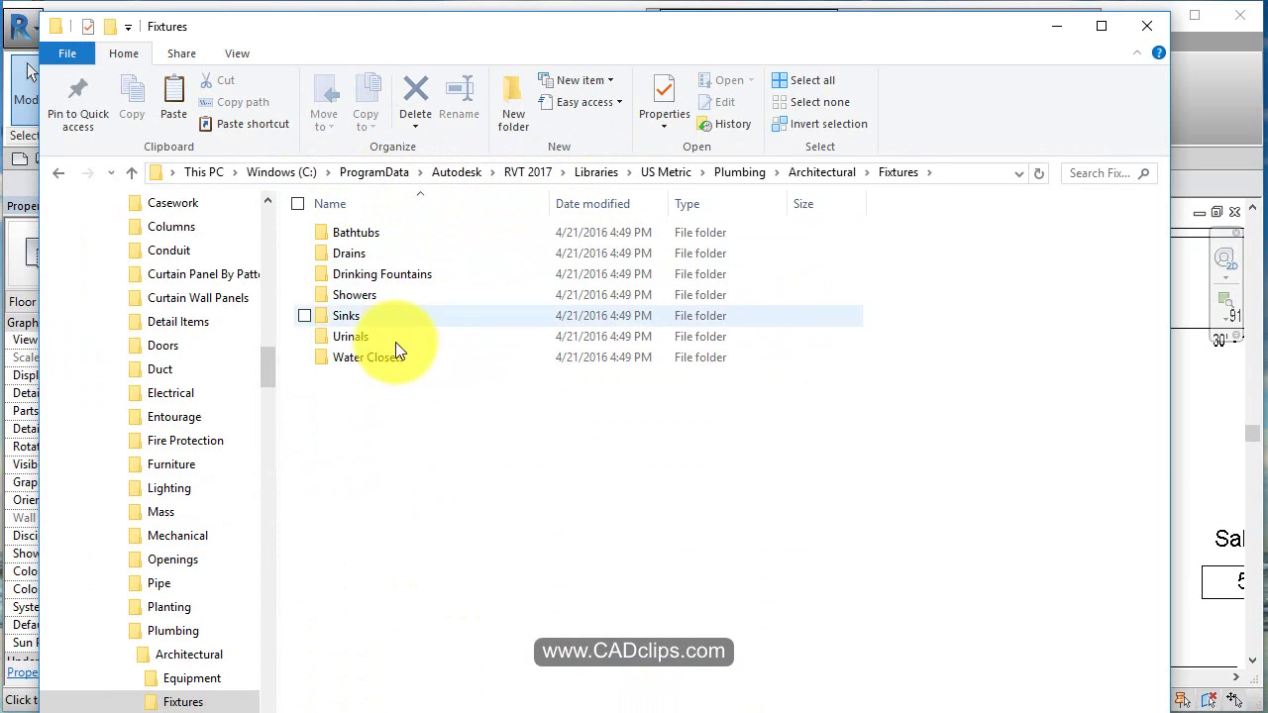
left_click(375, 356)
double_click(375, 356)
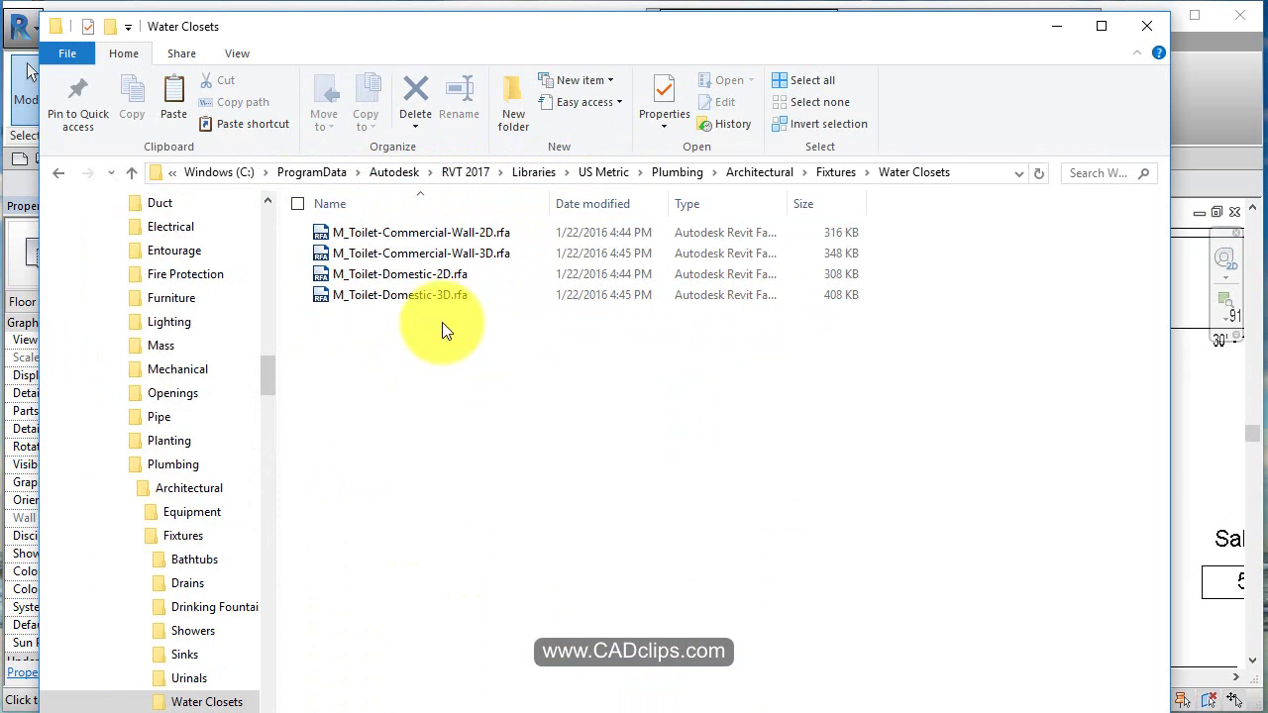
Drag M_Toilet-Domestic-3D.rfa from Explorer into the Revit floor plan.
left_click(443, 295)
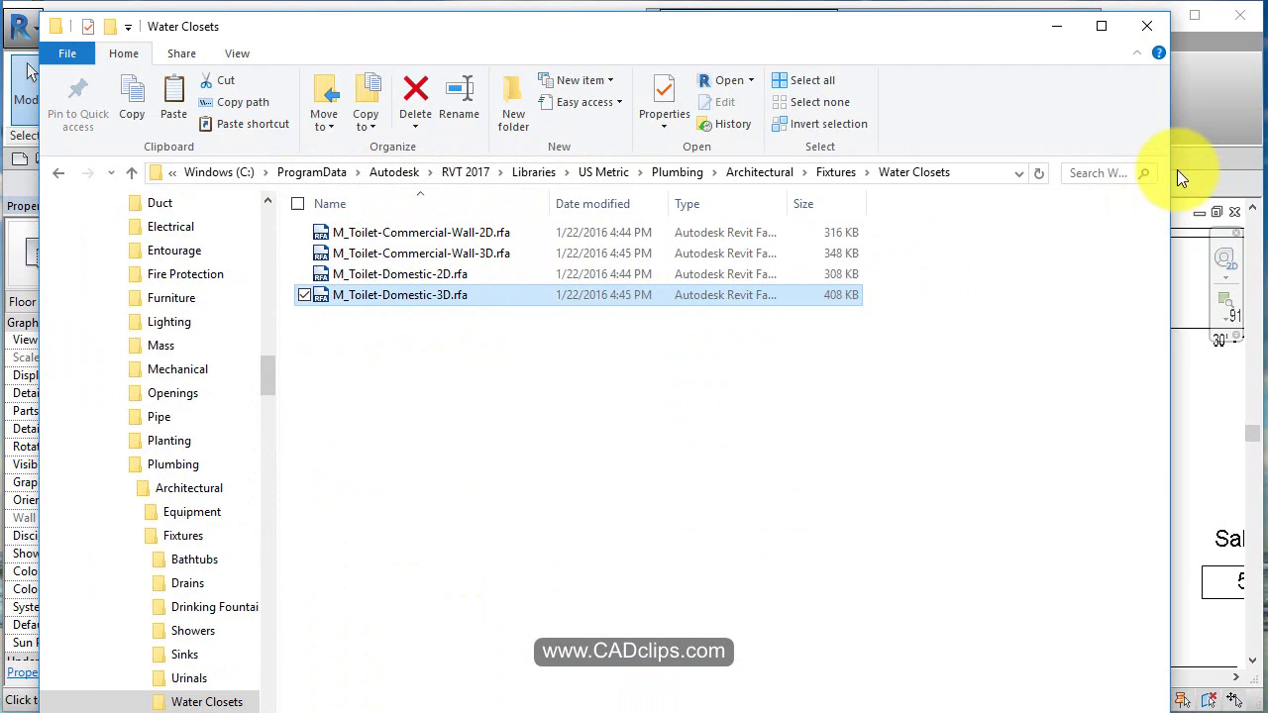
left_click_drag(1173, 167, 704, 243)
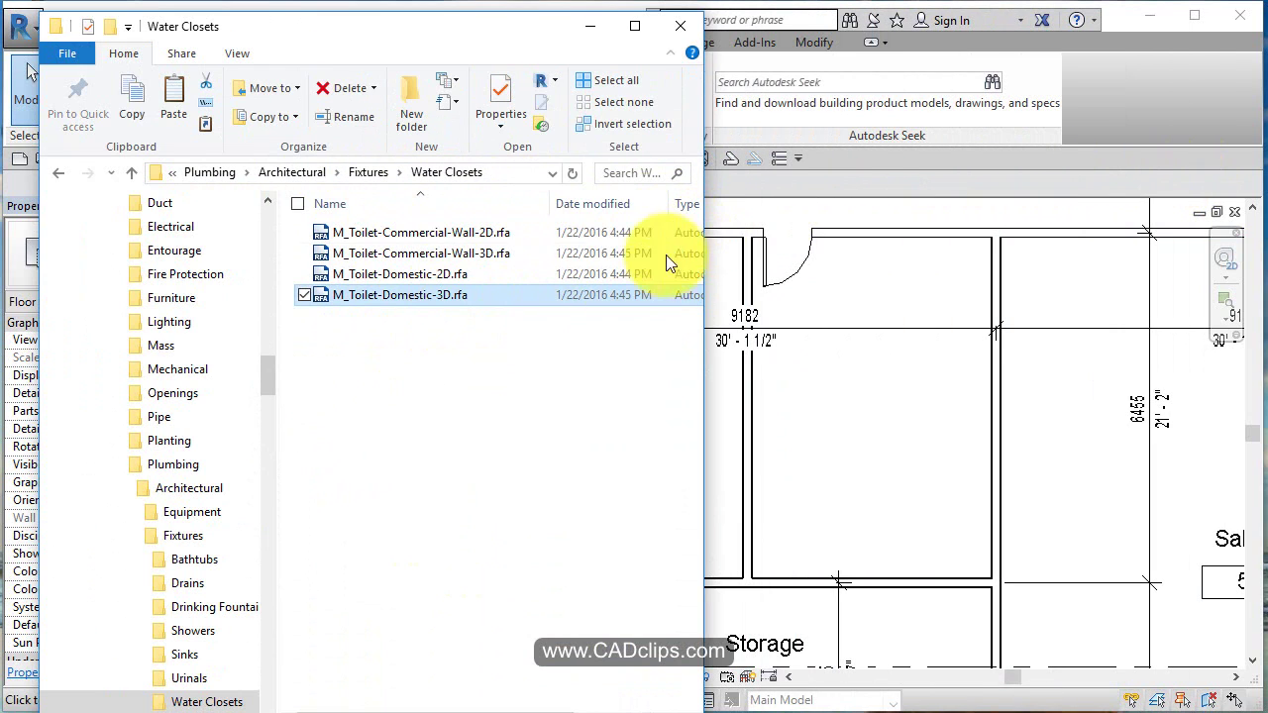
left_click_drag(424, 295, 868, 396)
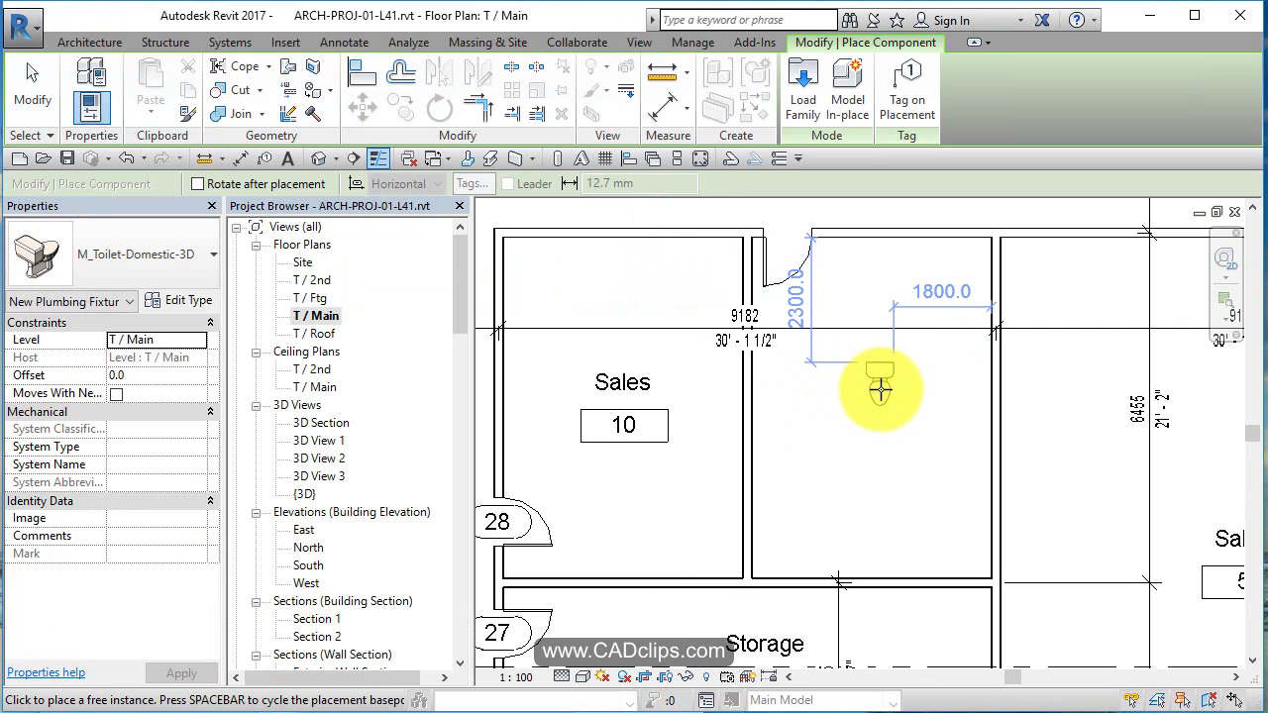
Place the toilet beside Sales, then an M_Sink Vanity-Round sink just above it.
left_click(880, 386)
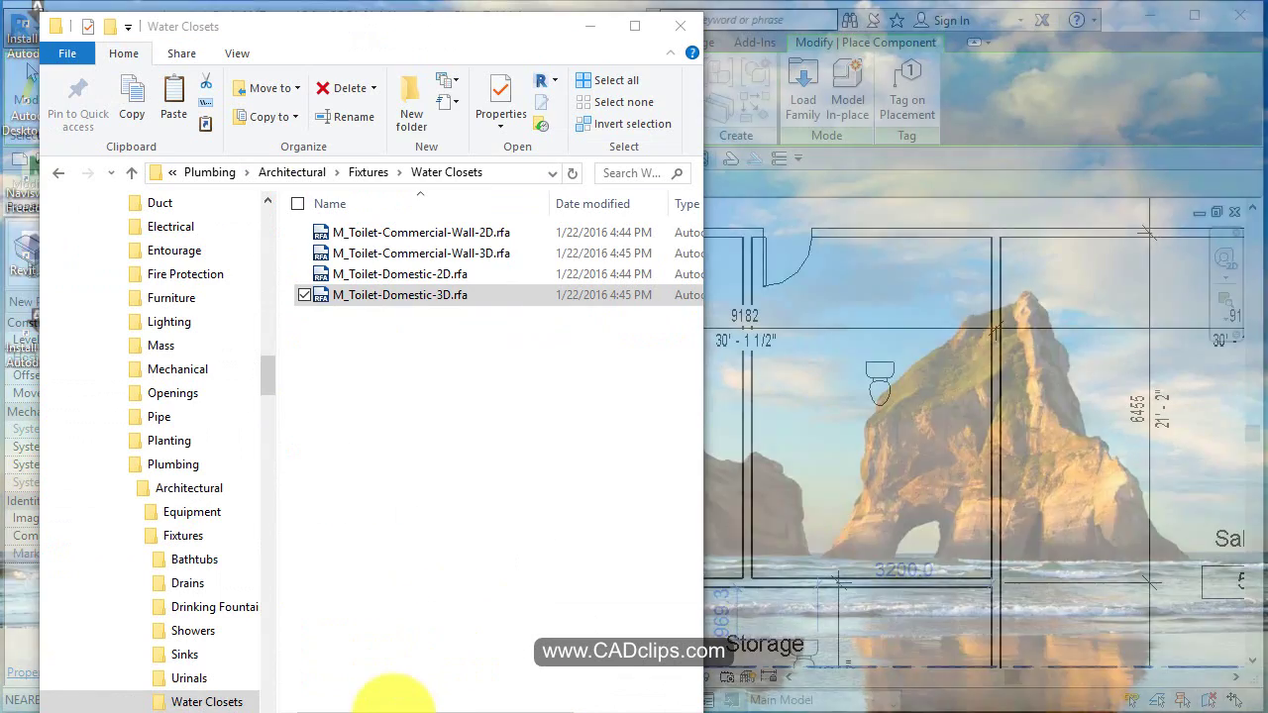
left_click(396, 698)
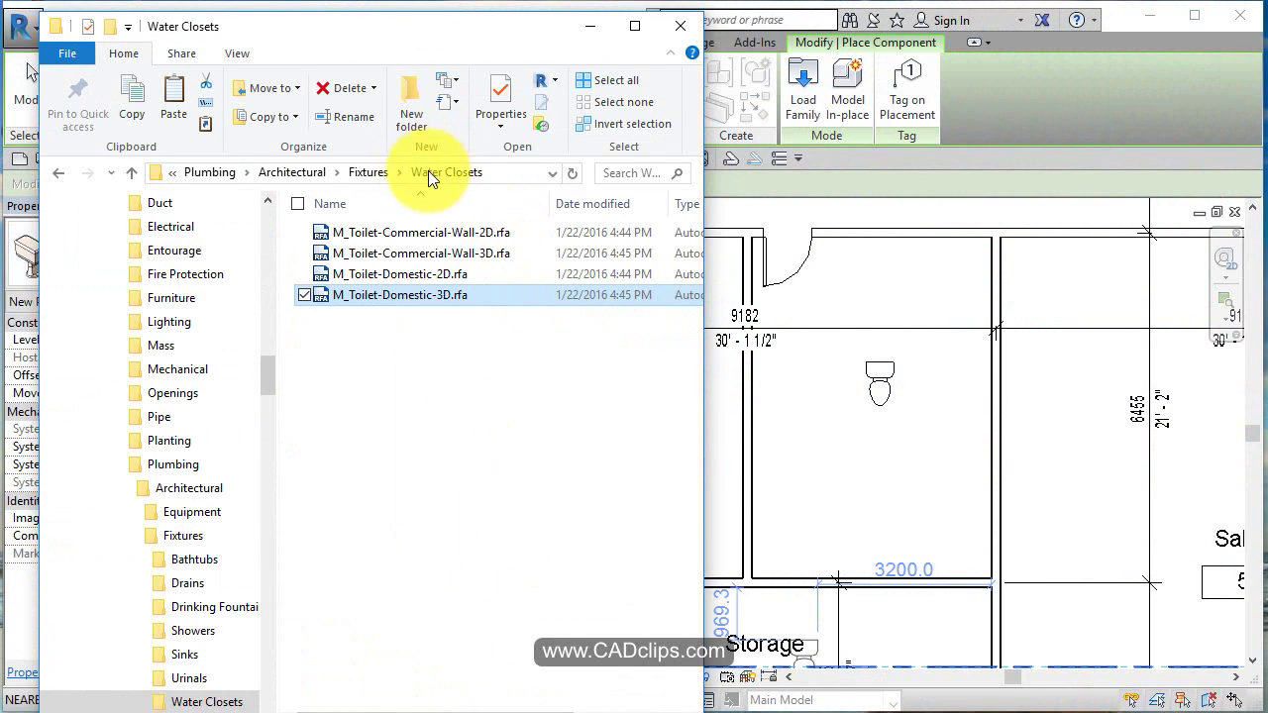
left_click(367, 172)
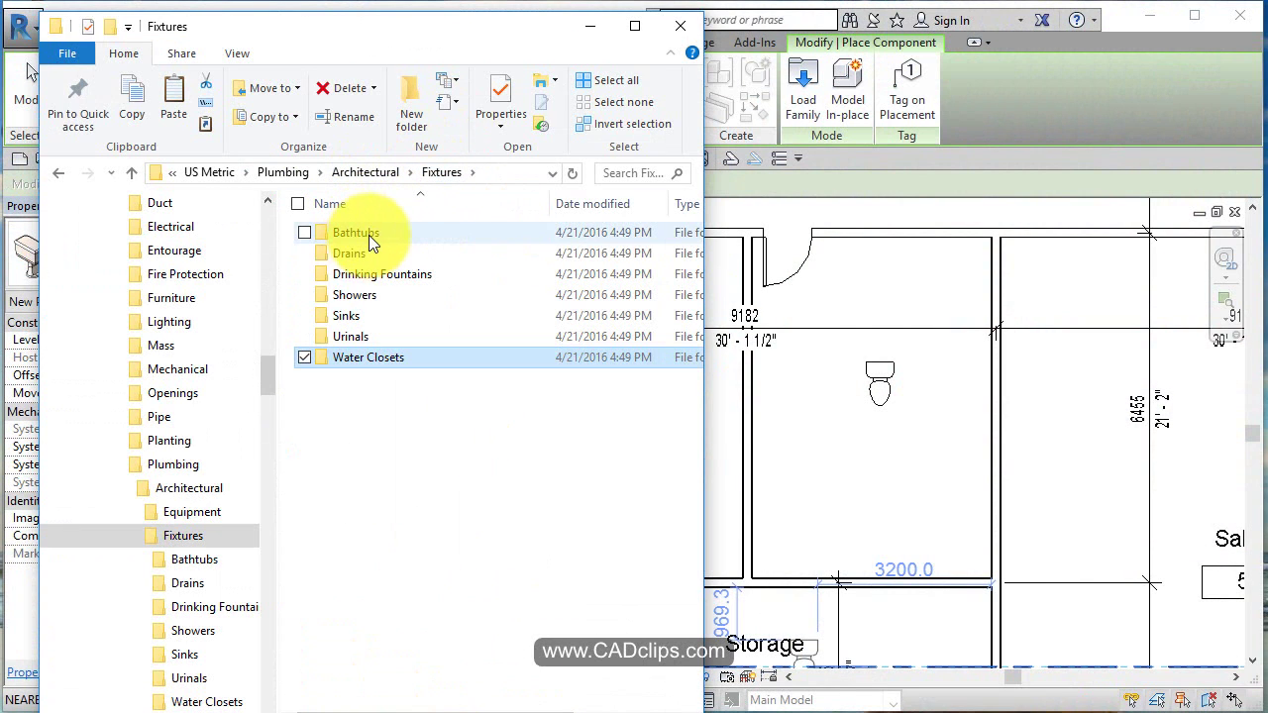
double_click(352, 319)
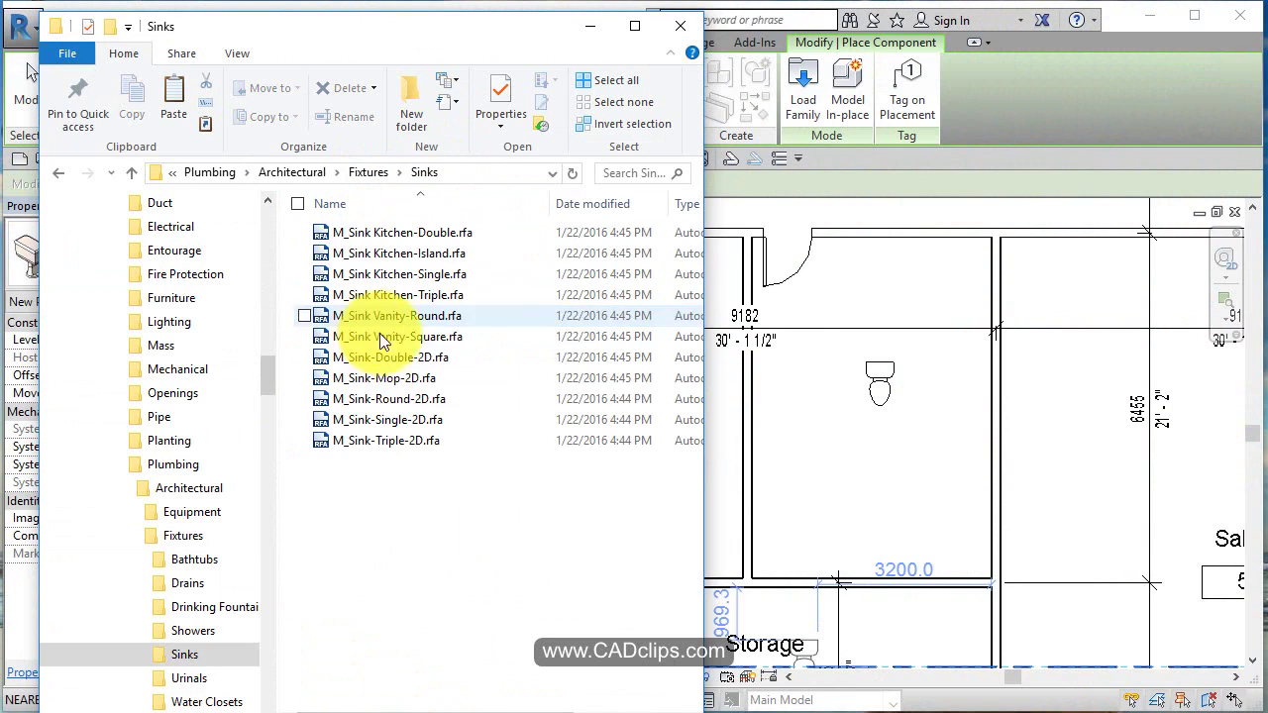
left_click(423, 336)
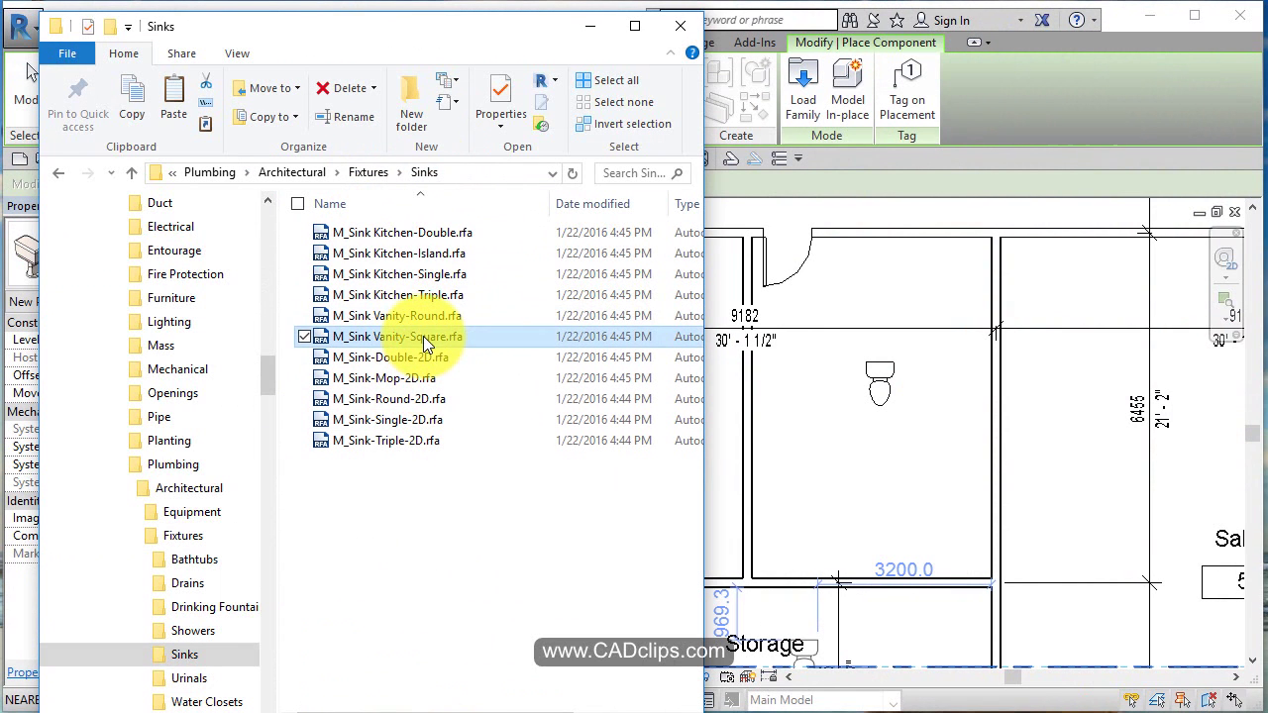
left_click(426, 315)
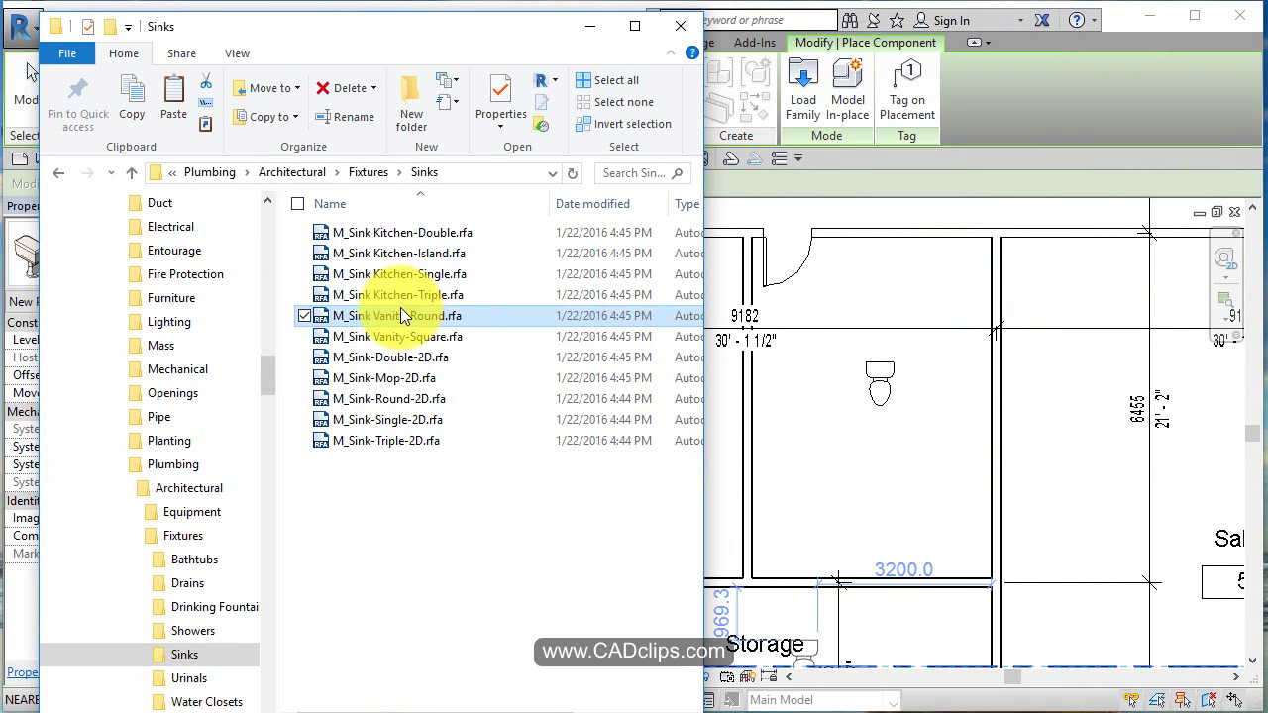
mouse_move(401, 315)
left_mouse_down()
mouse_move(894, 340)
mouse_move(891, 319)
left_mouse_up()
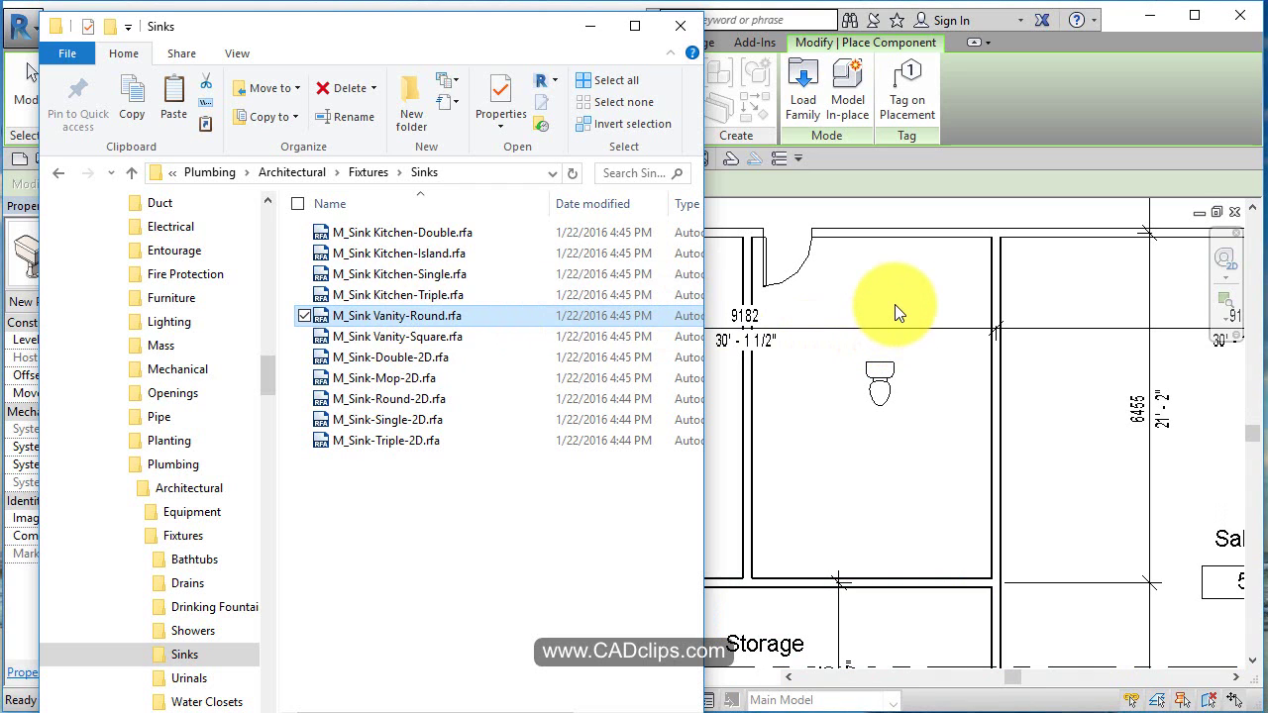
left_click(895, 307)
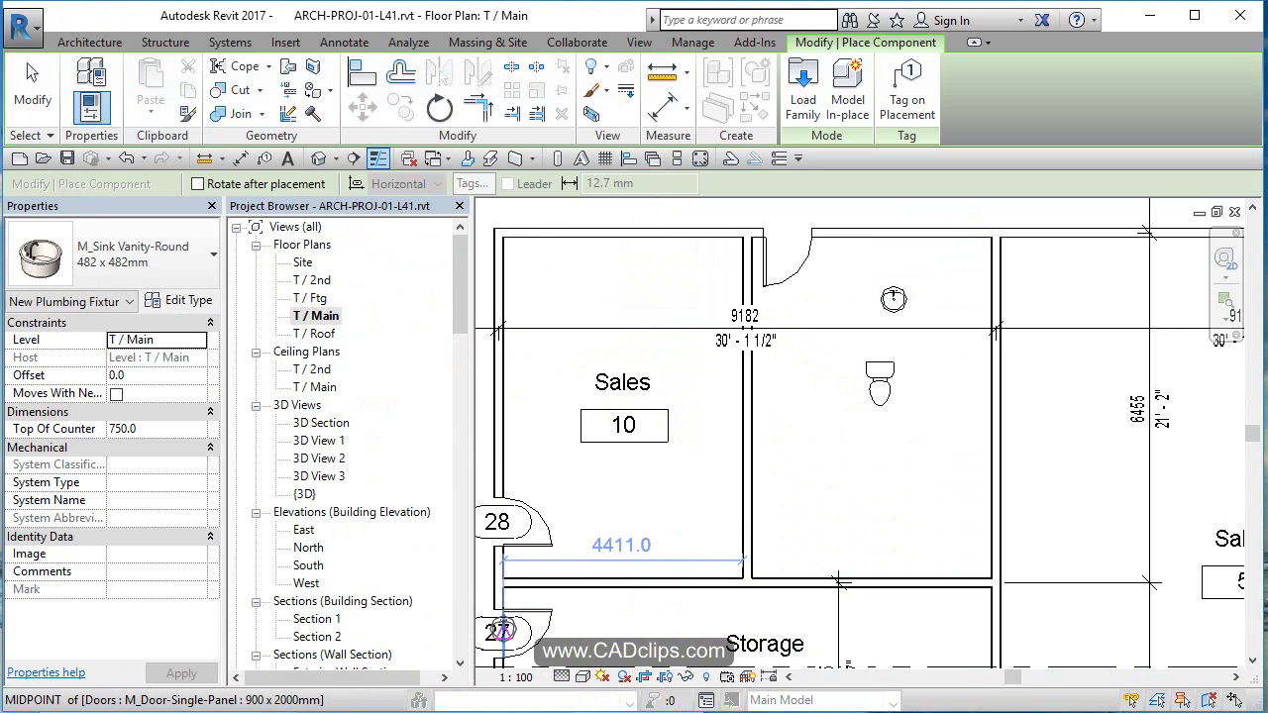
Place the M_Urinal-Wall-3D family from the Urinals folder on the wall right of the sink.
left_click(347, 698)
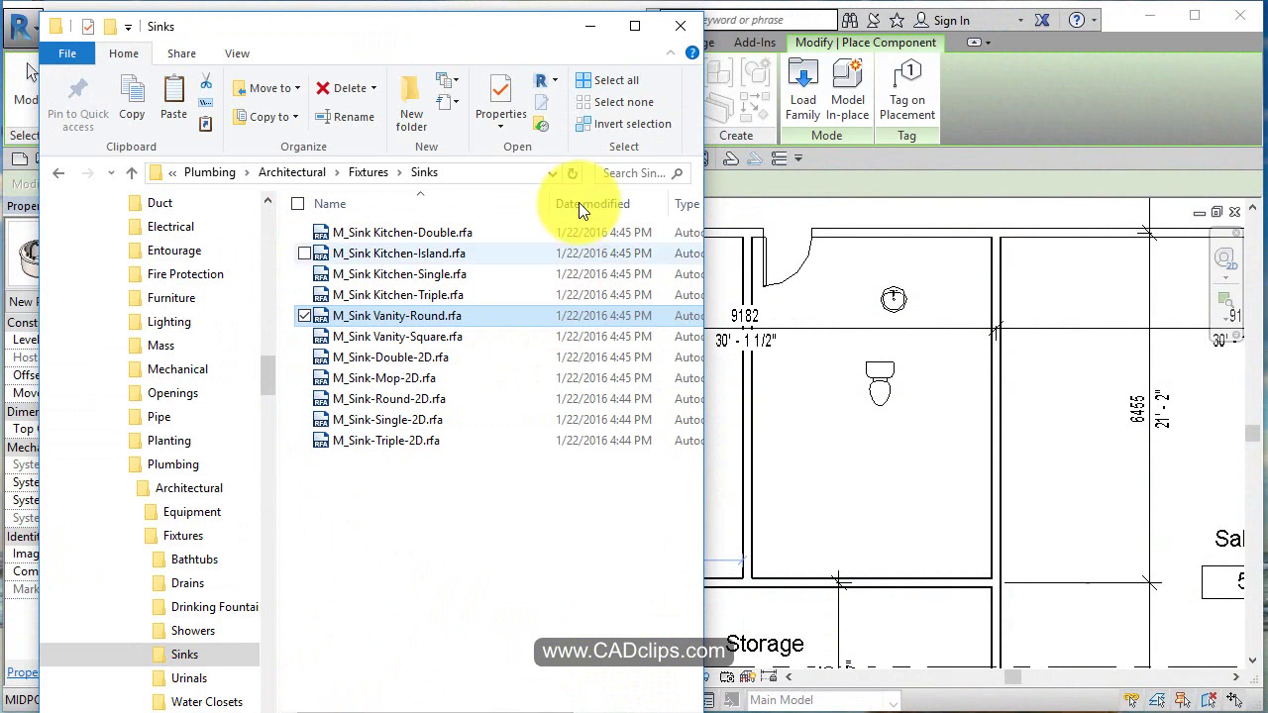
left_click(363, 174)
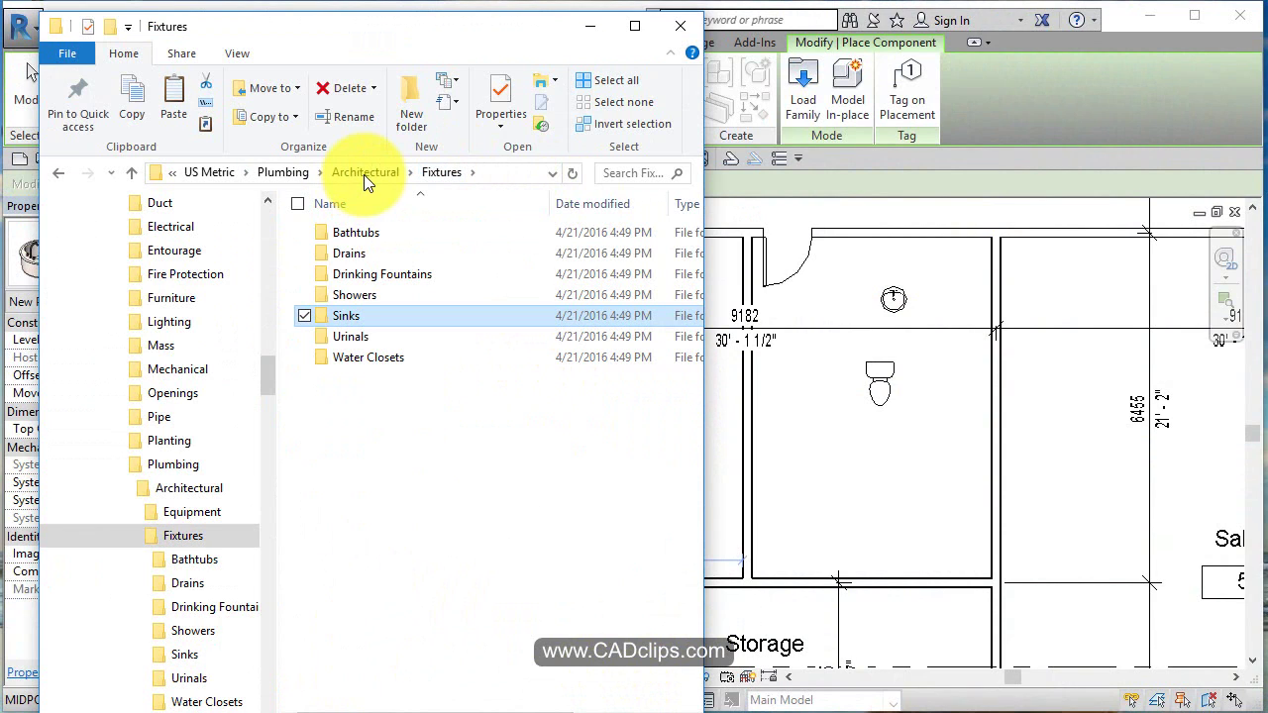
double_click(344, 336)
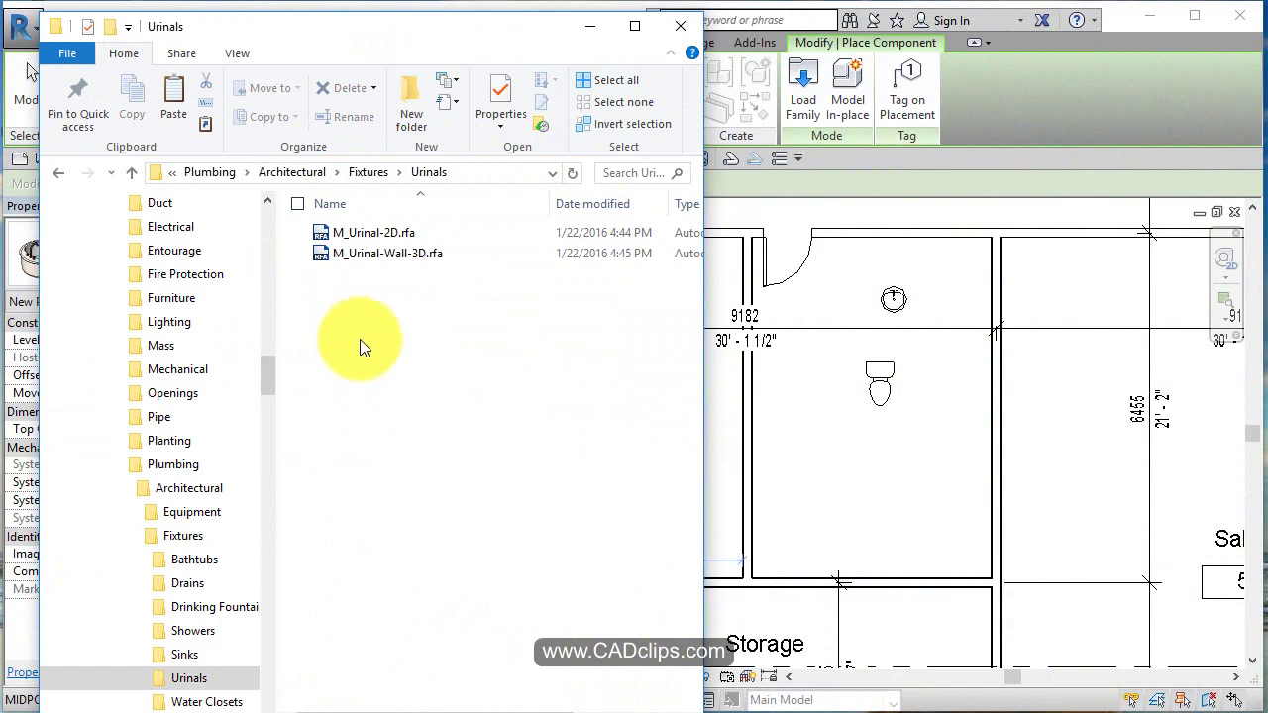
left_click(389, 253)
left_click_drag(388, 254, 935, 285)
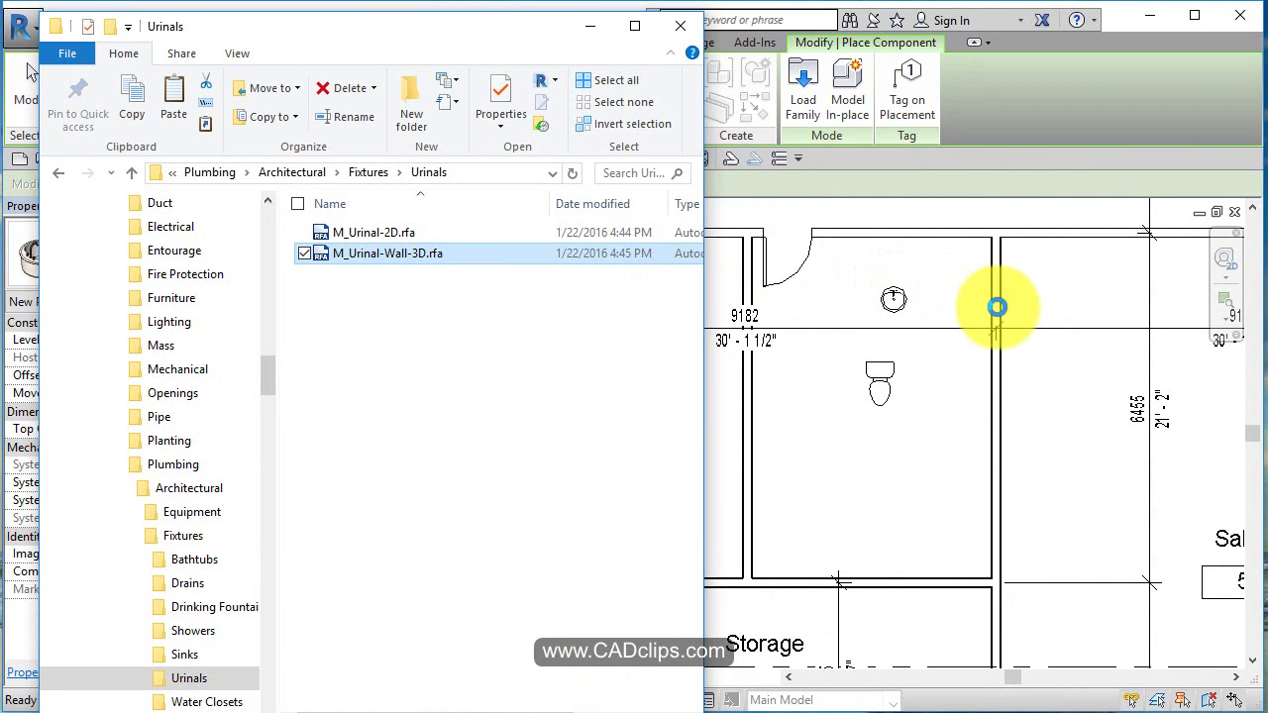
left_click(992, 304)
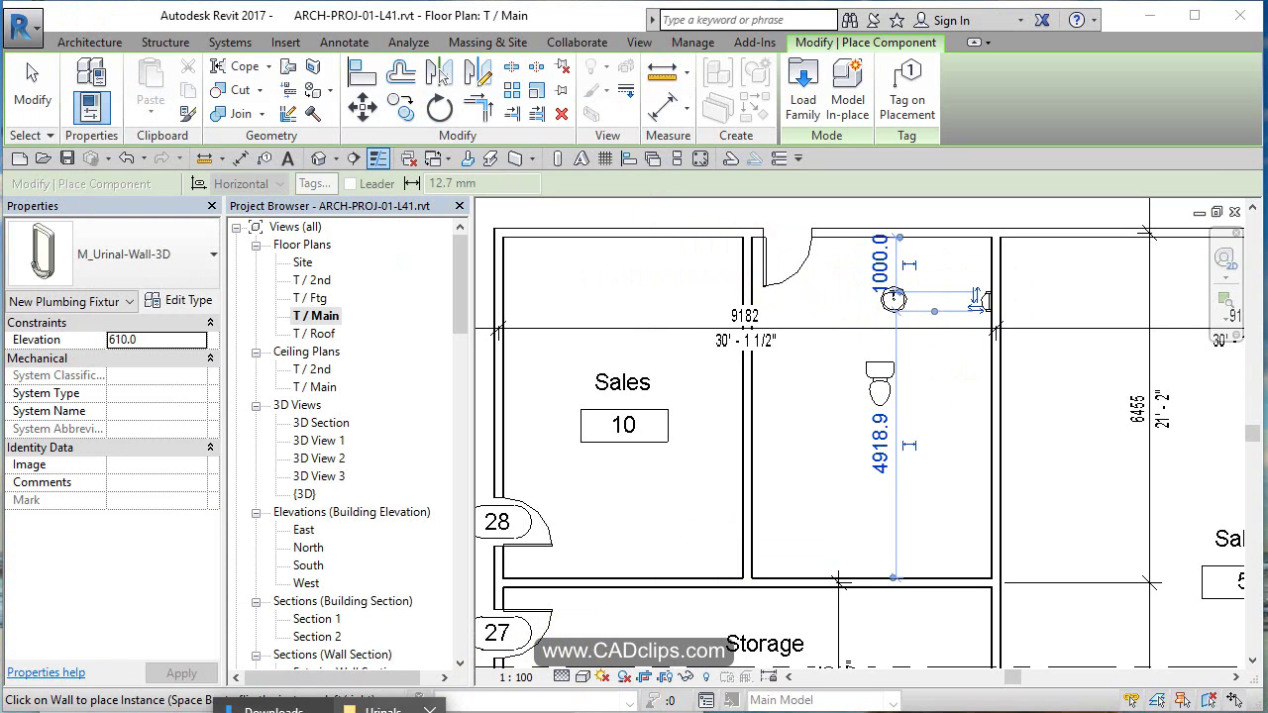
key("alt+Tab")
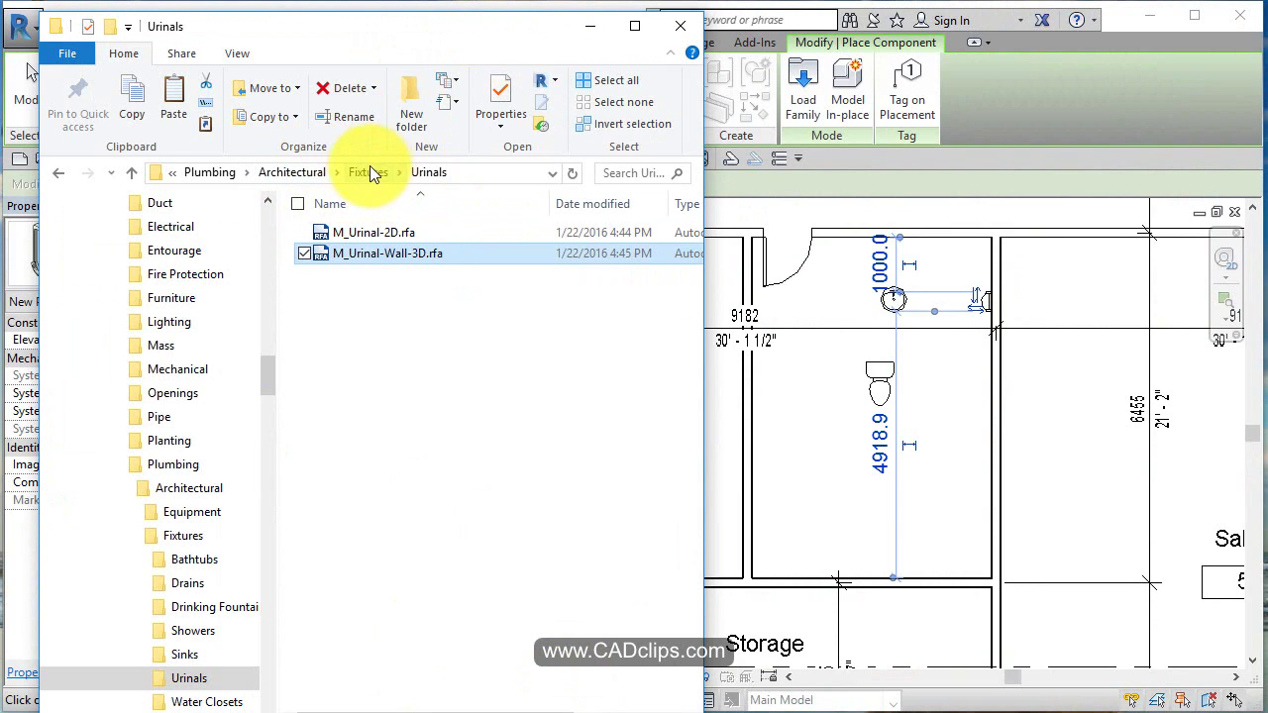
left_click(318, 177)
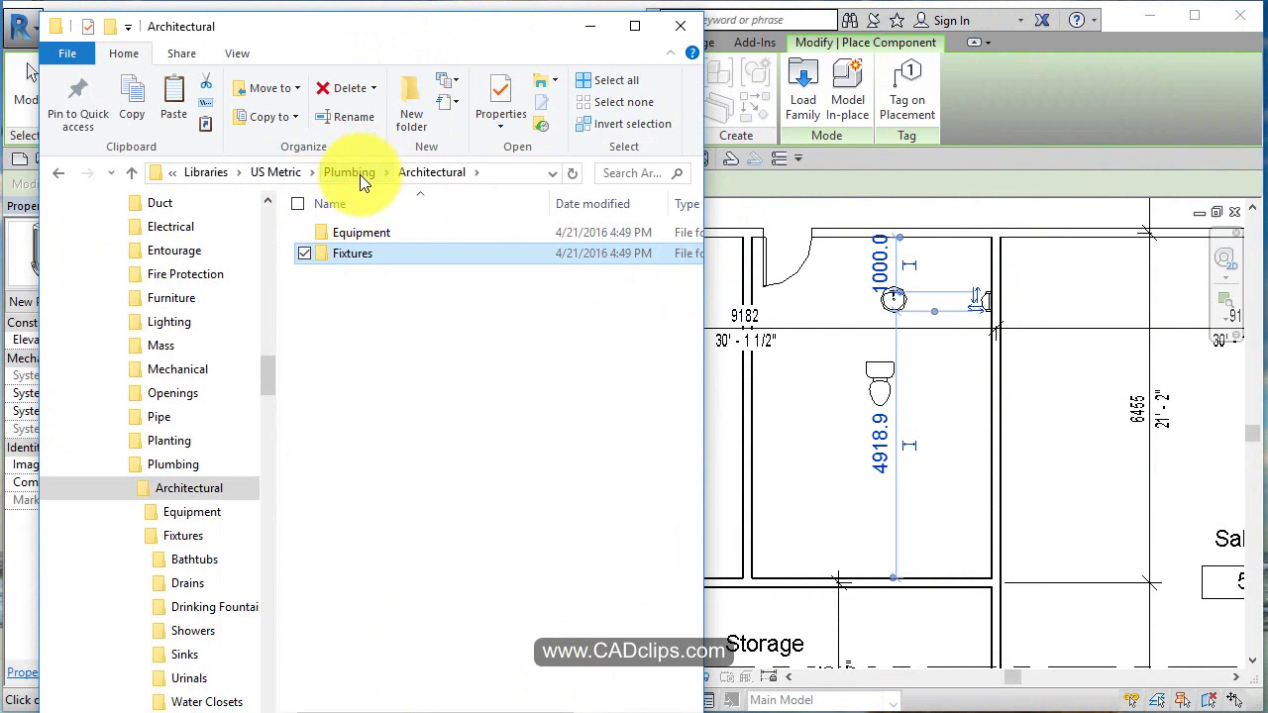
Place M_Counter Top from Casework > Counter Tops below the toilet in the bathroom.
left_click(275, 173)
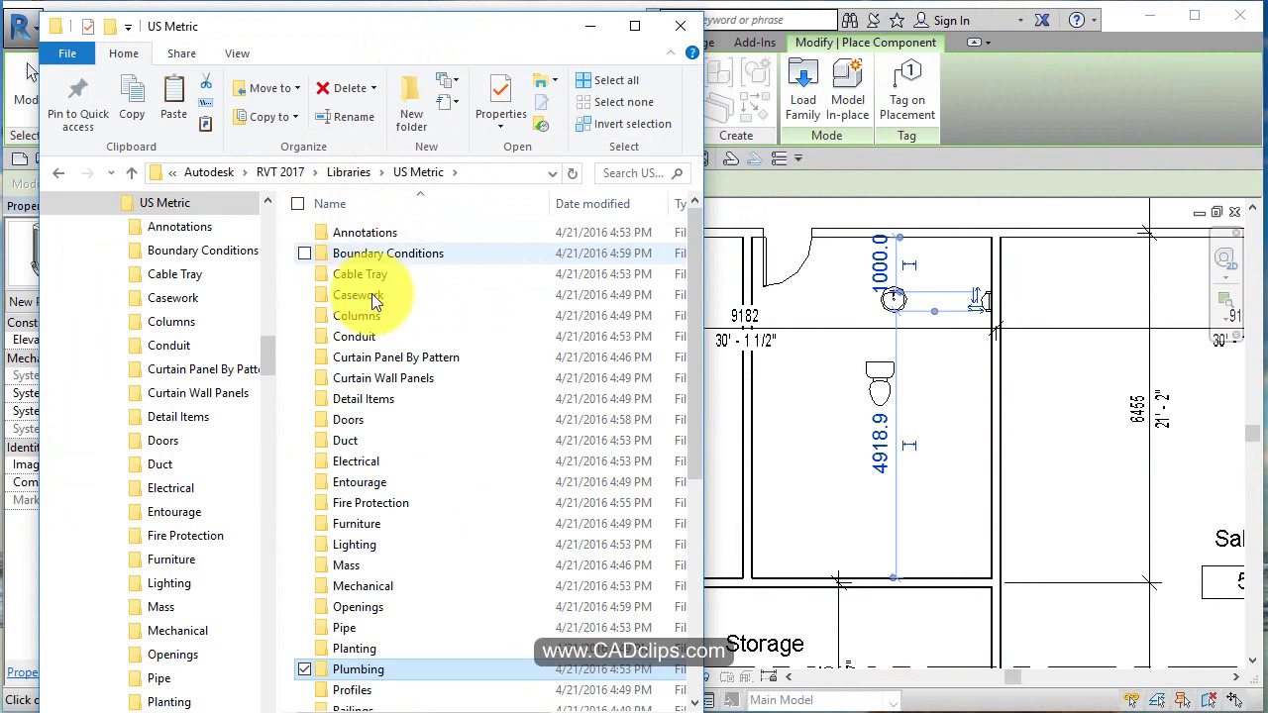
double_click(354, 295)
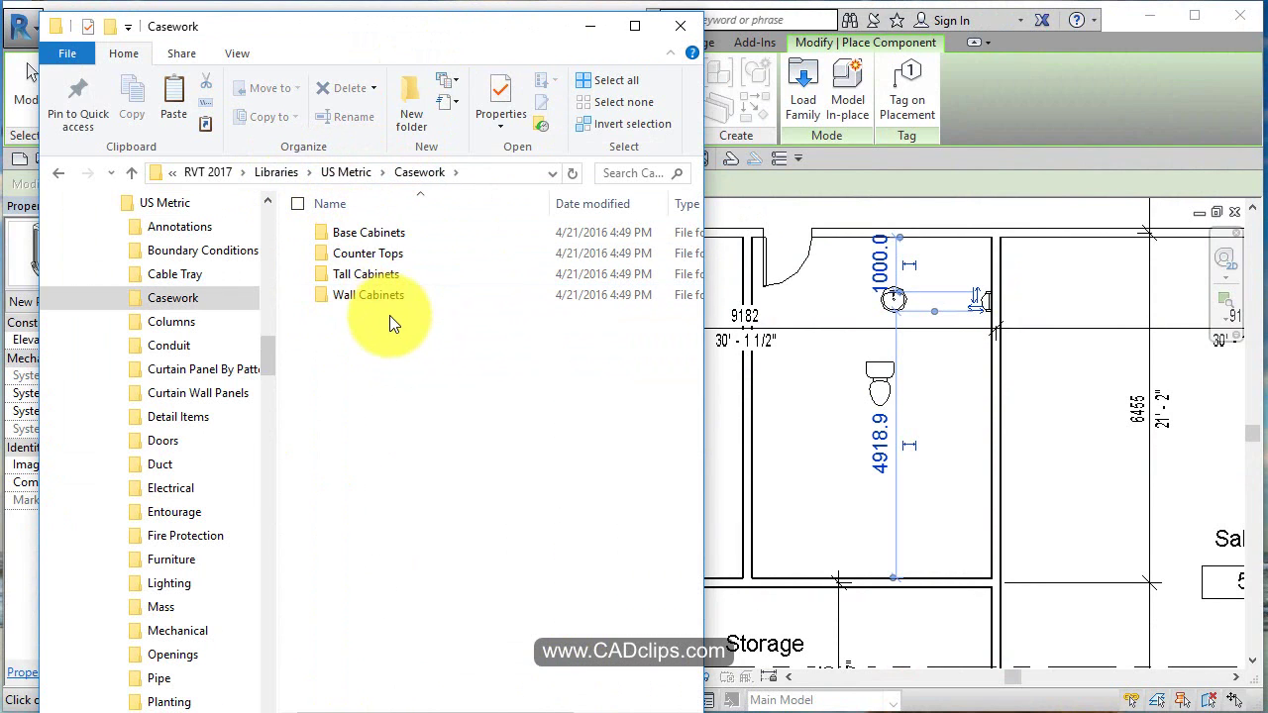
double_click(372, 258)
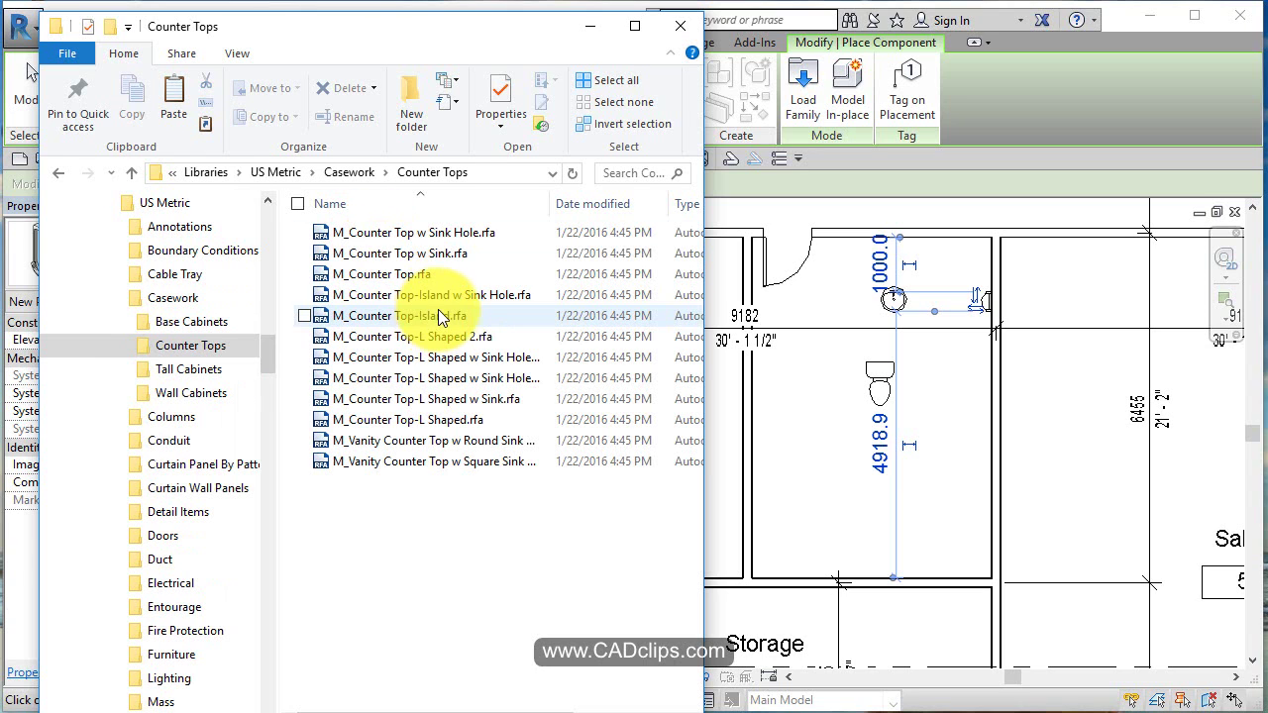
left_click(407, 275)
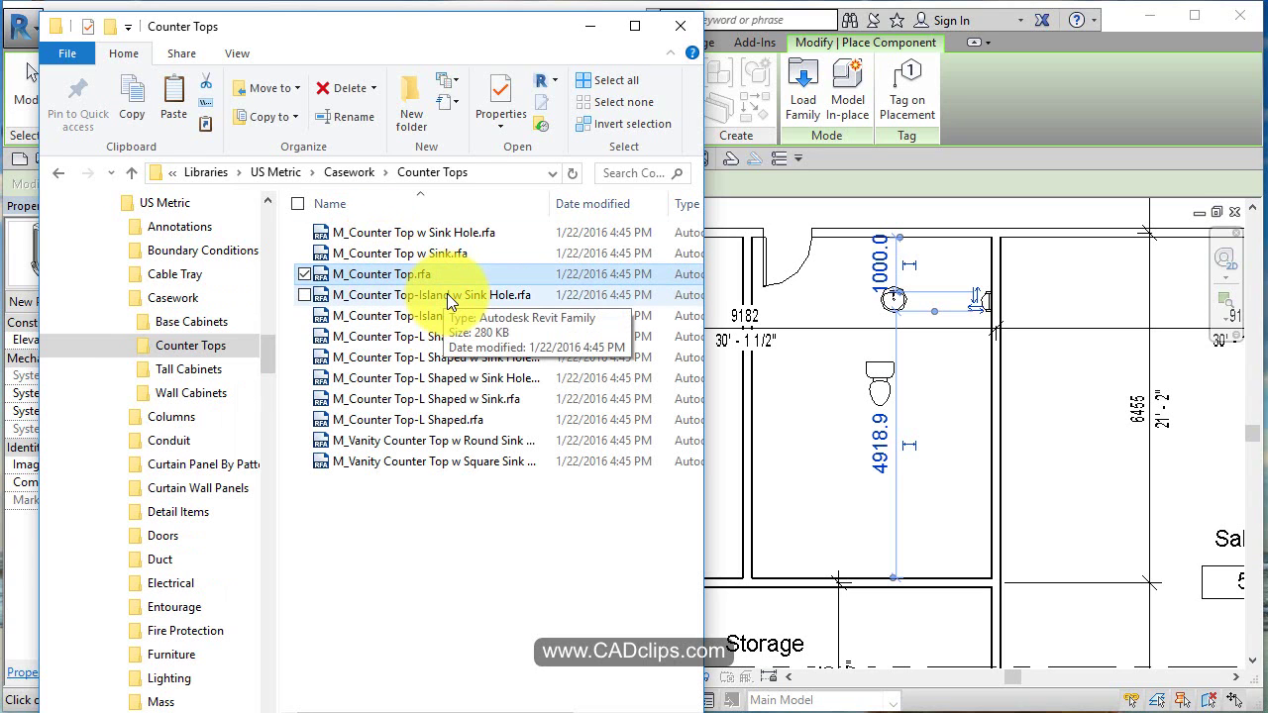
left_click_drag(419, 273, 849, 447)
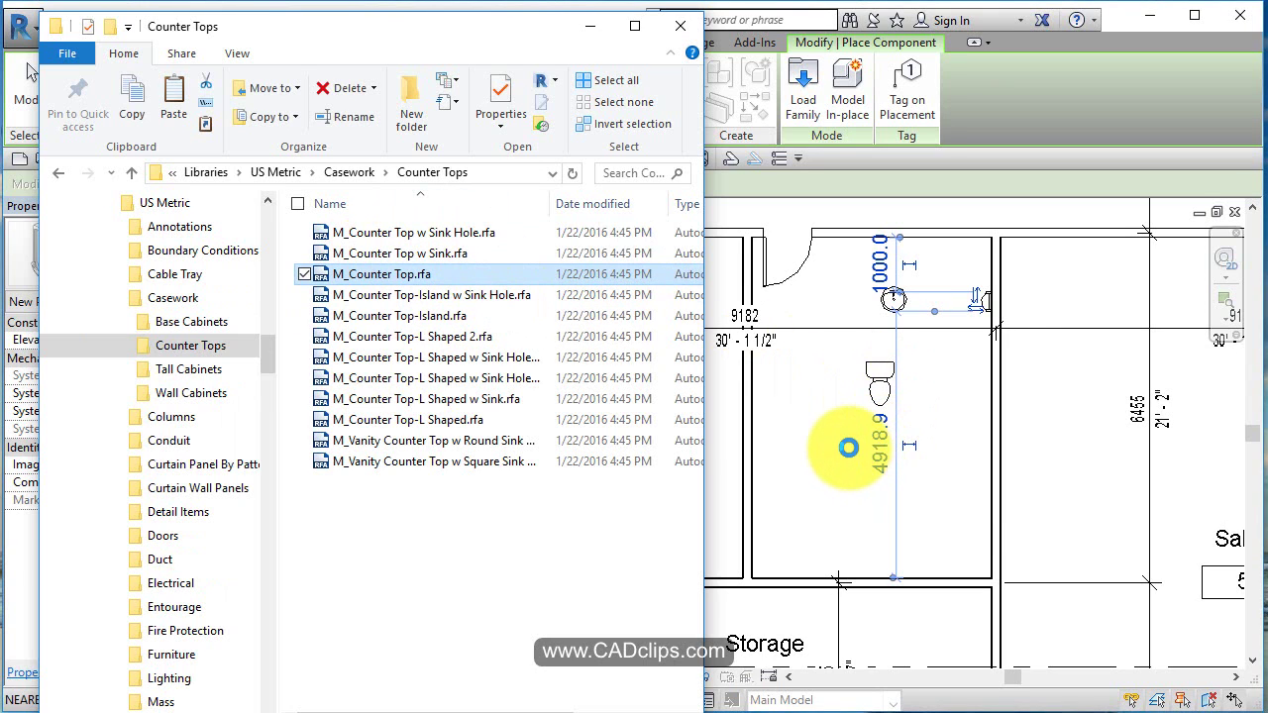
left_click(824, 433)
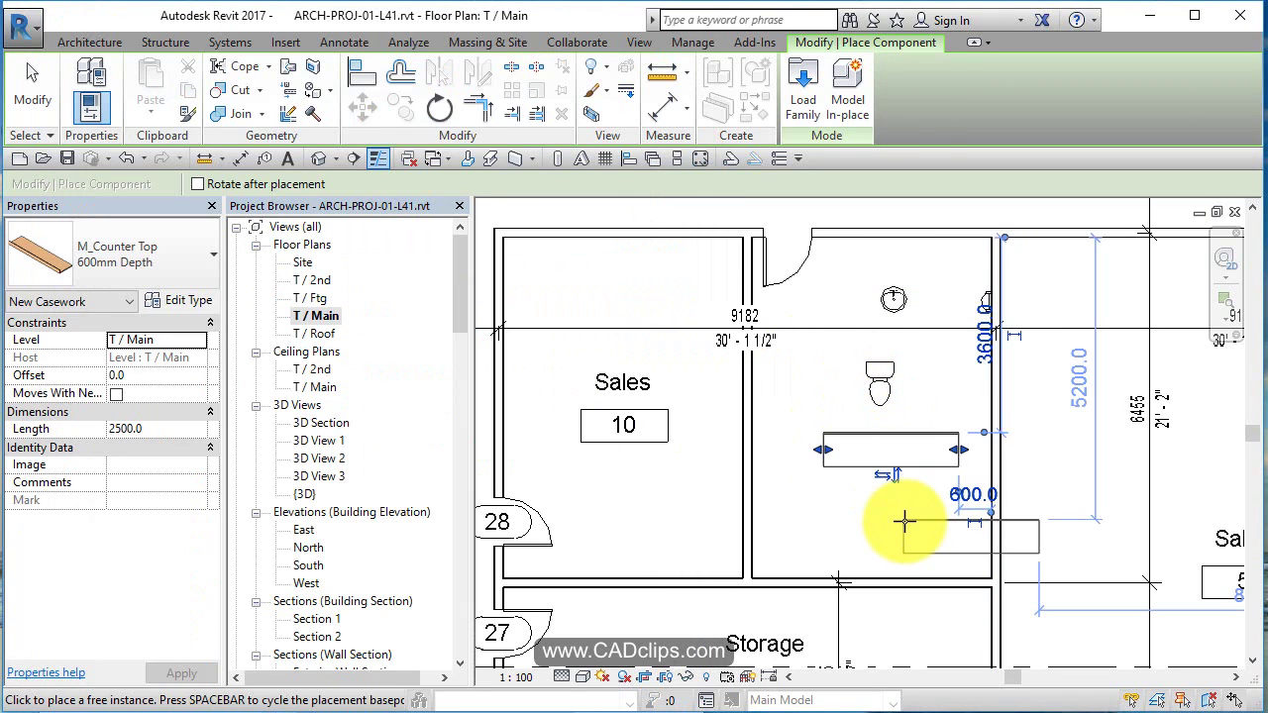
key("Escape")
key("Escape")
scroll(933, 371, "up", 2)
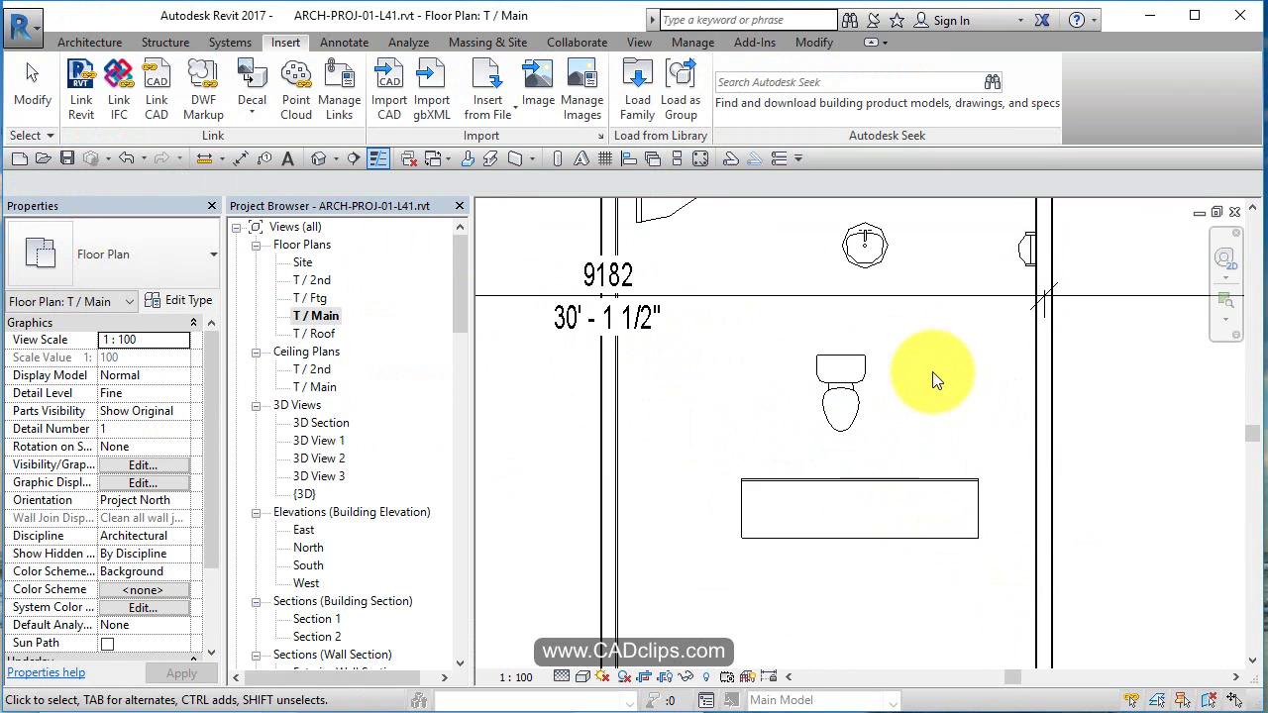
middle_click_drag(932, 371, 999, 334)
Duplicate the interior wall type as '25mm Toilet Partition'.
left_click(89, 41)
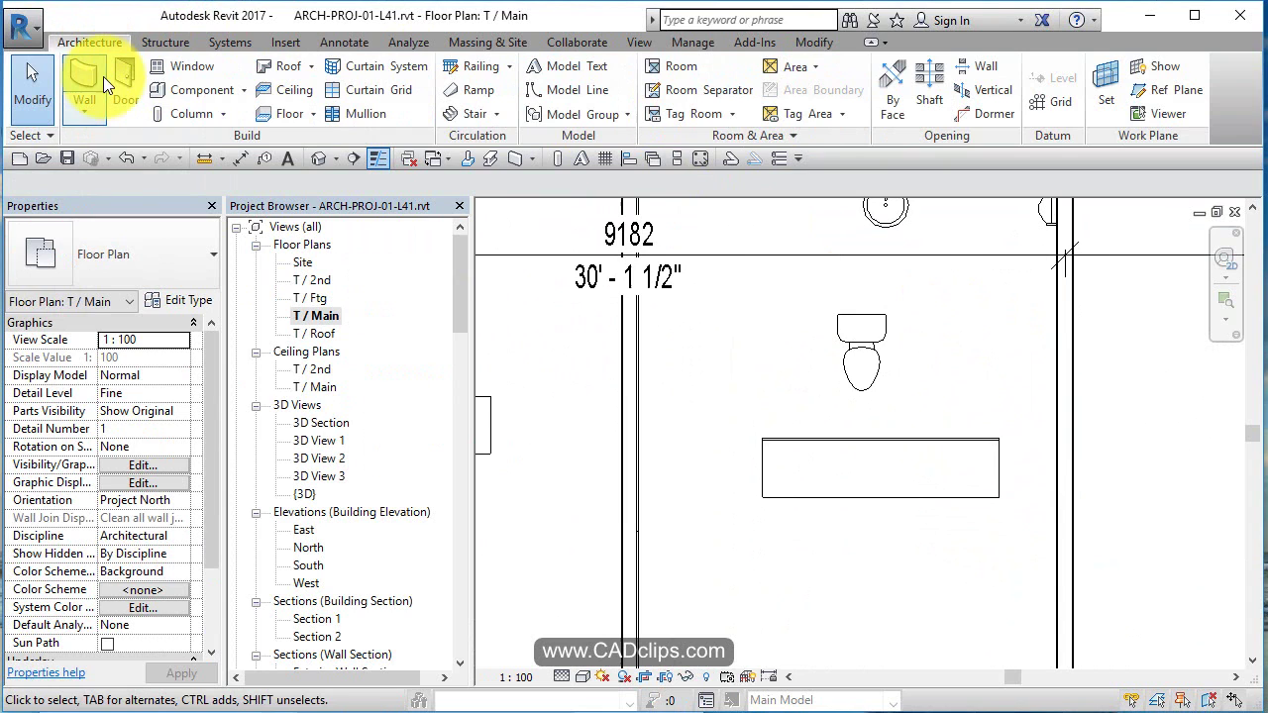
left_click(84, 80)
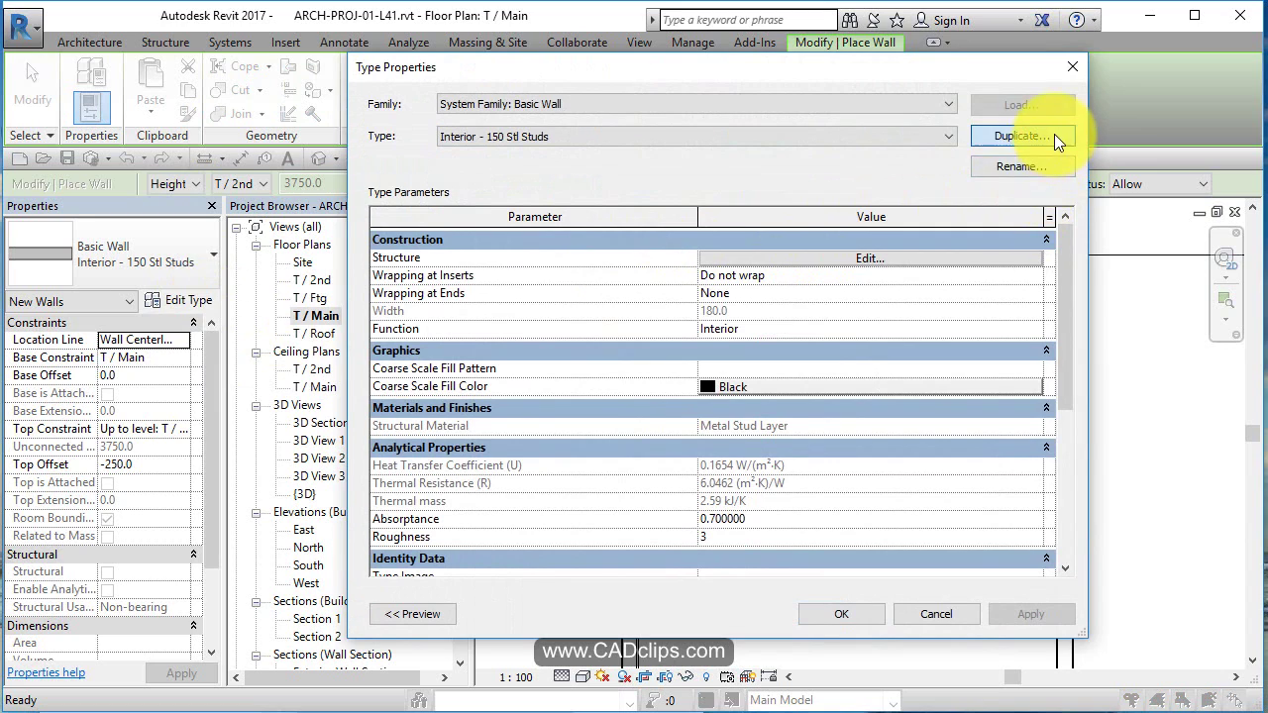
left_click(1053, 135)
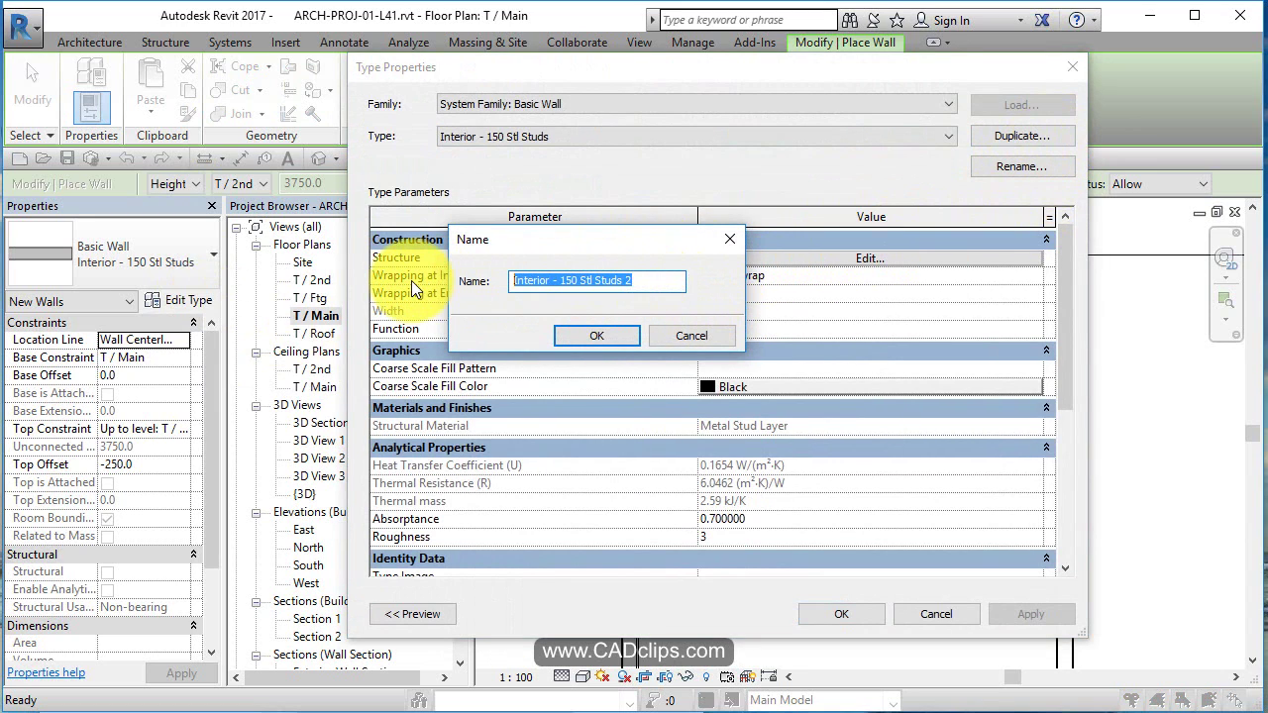
type("1T")
key("BackSpace")
key("BackSpace")
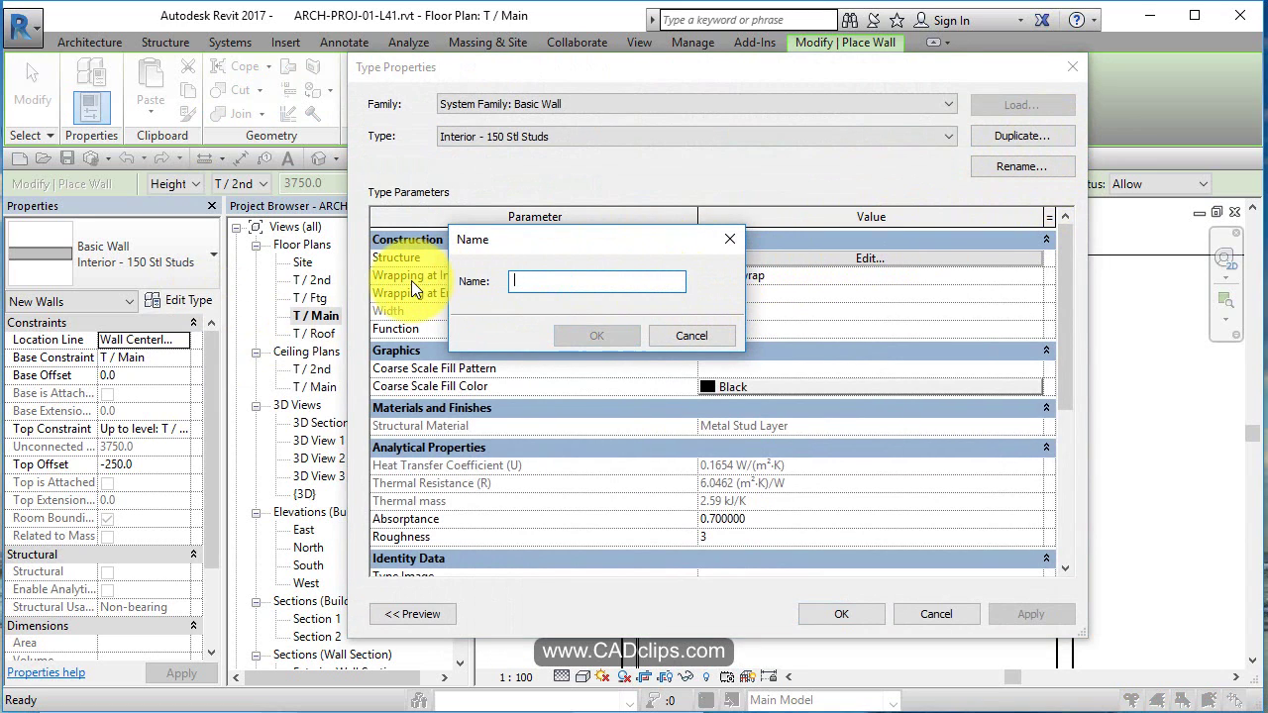
type("25mm")
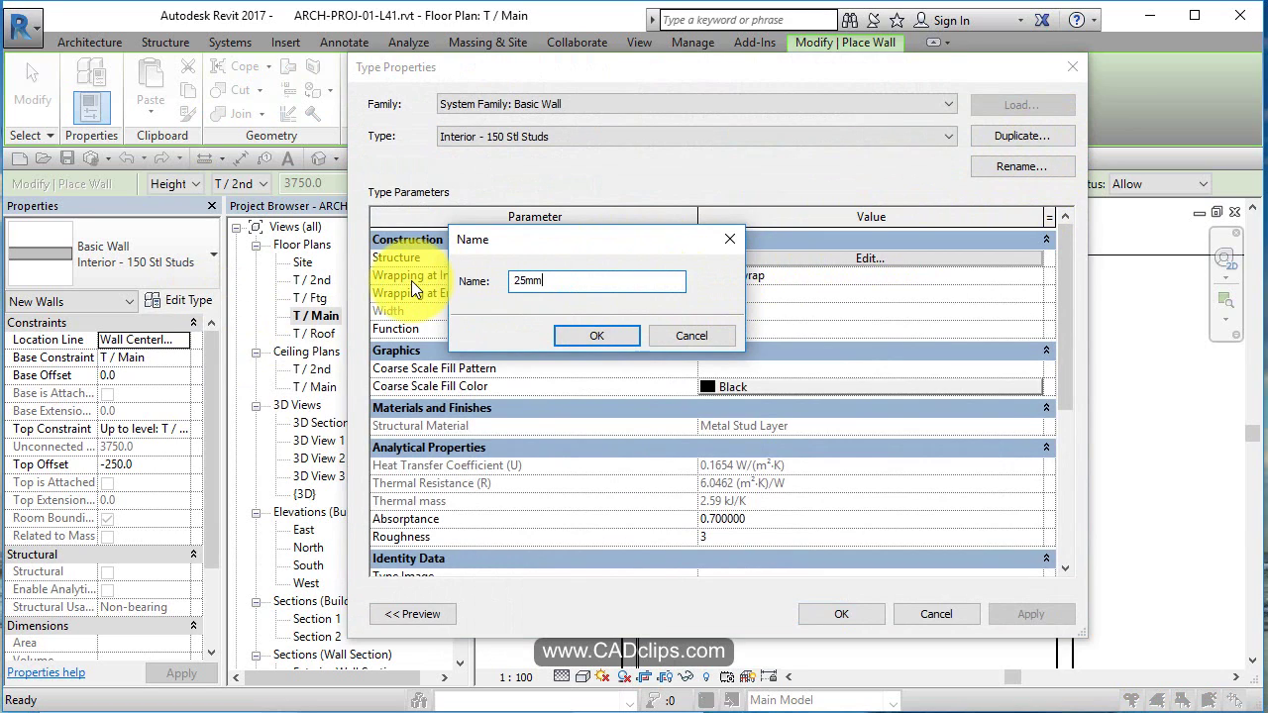
type(" Toilet Partition")
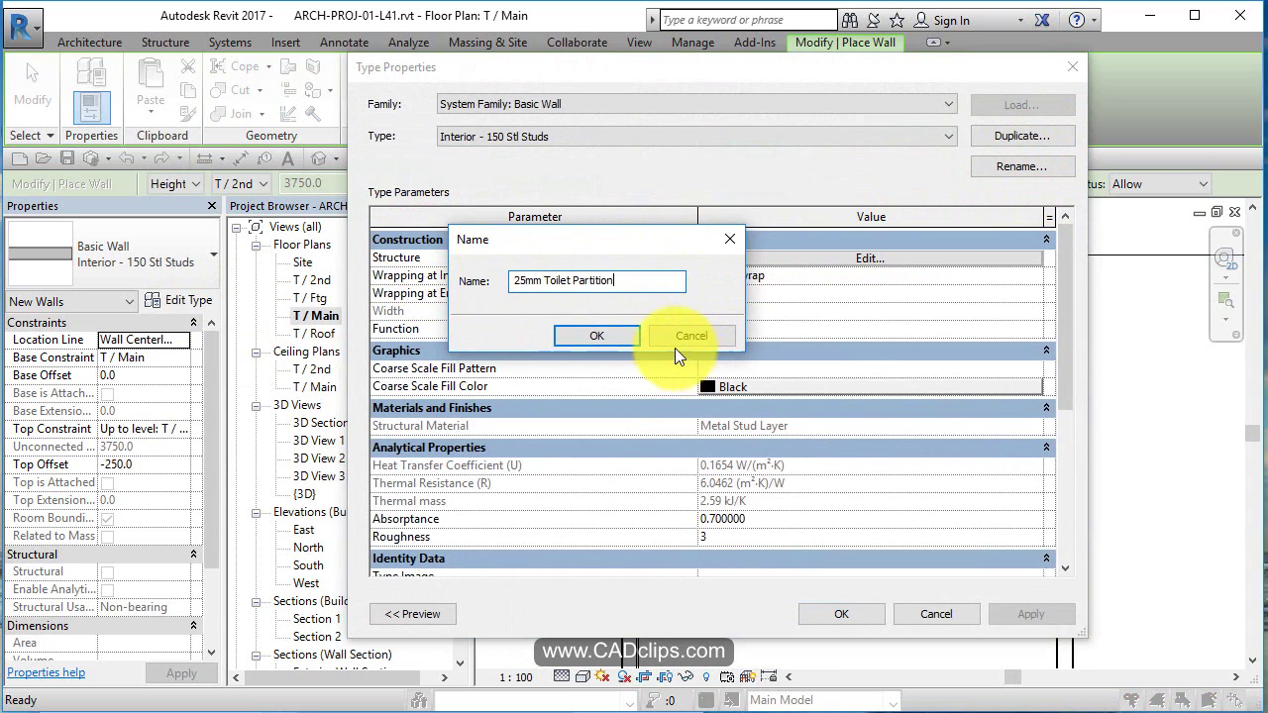
left_click(626, 335)
Reduce its structure to a single 25 mm stud layer by removing both gypsum board layers.
left_click(833, 261)
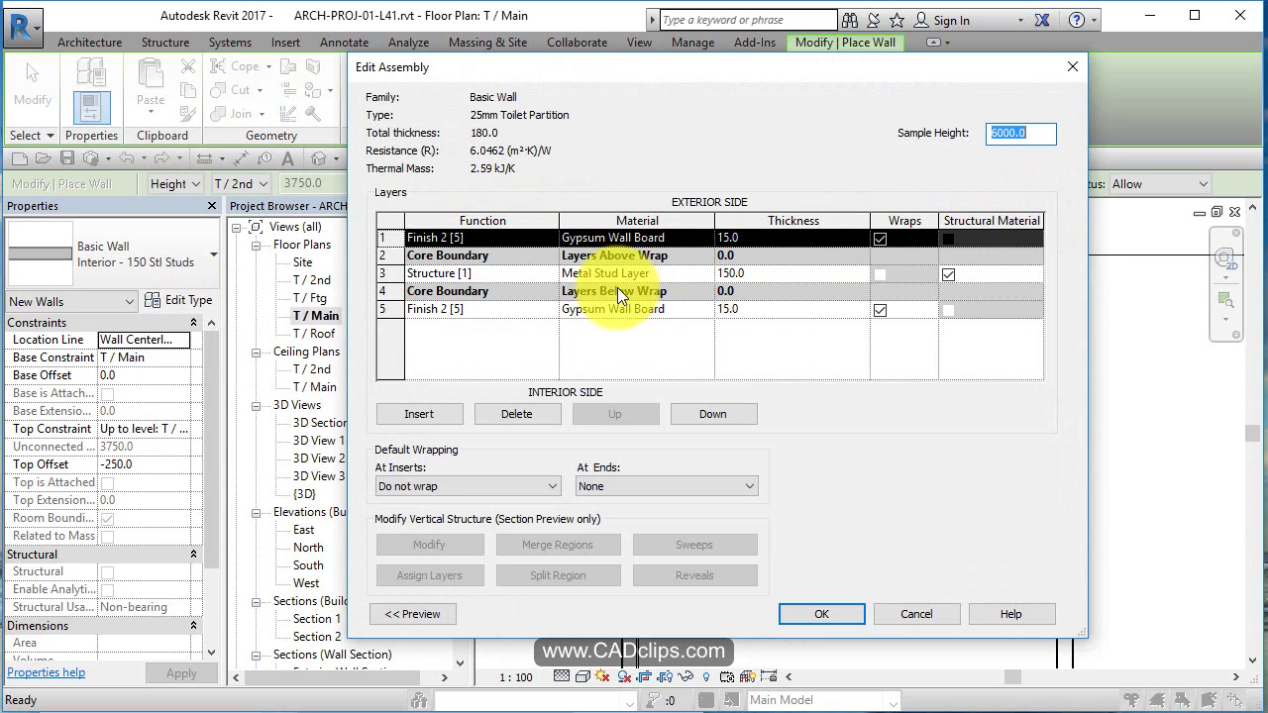
left_click(514, 415)
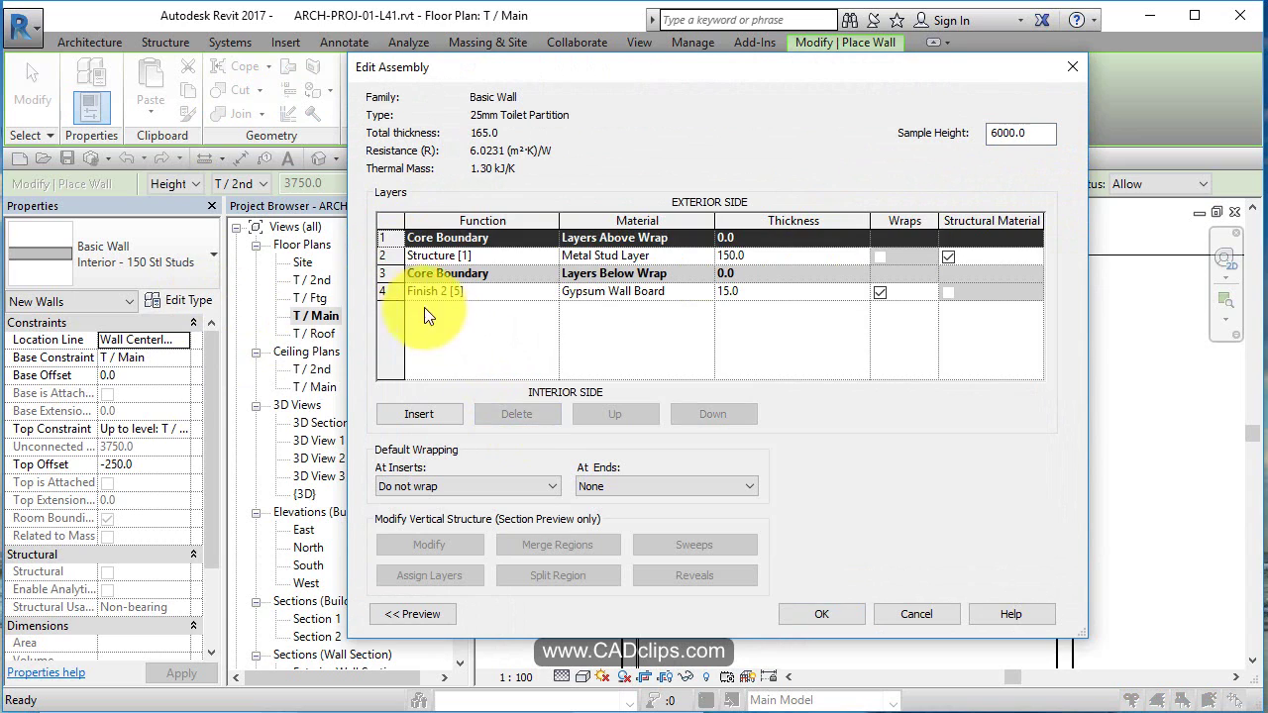
left_click(422, 291)
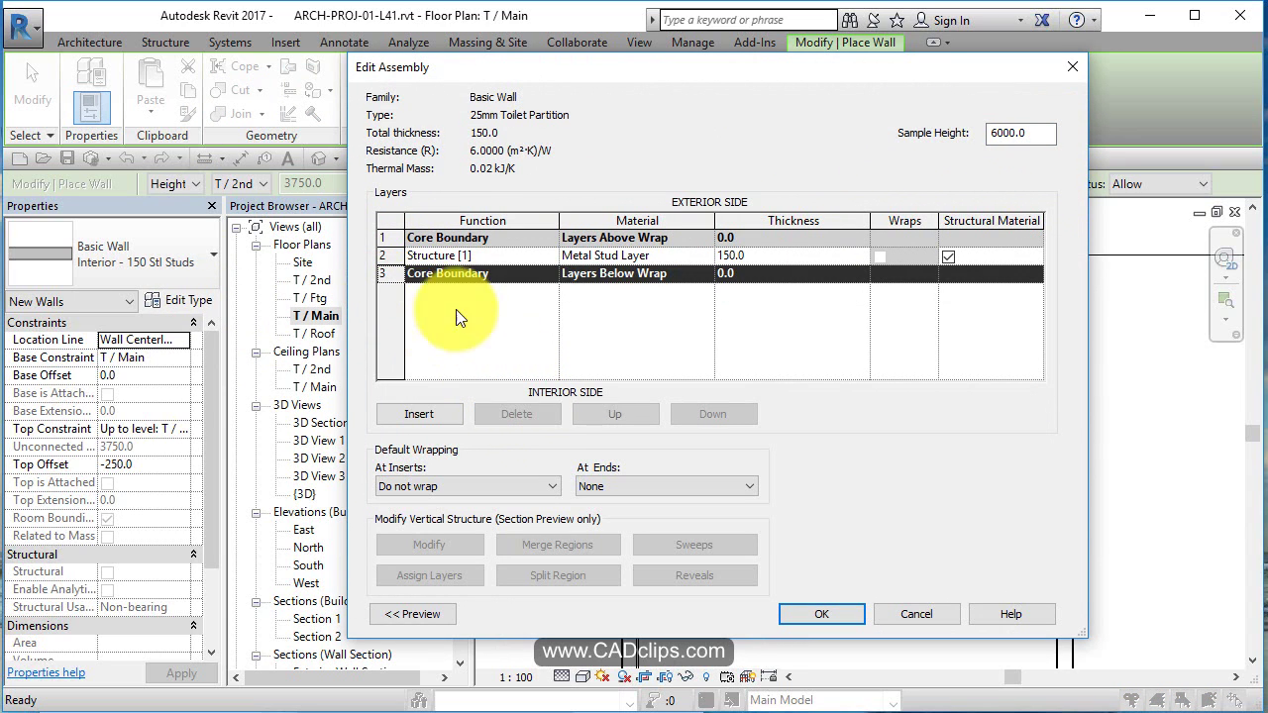
left_click(788, 257)
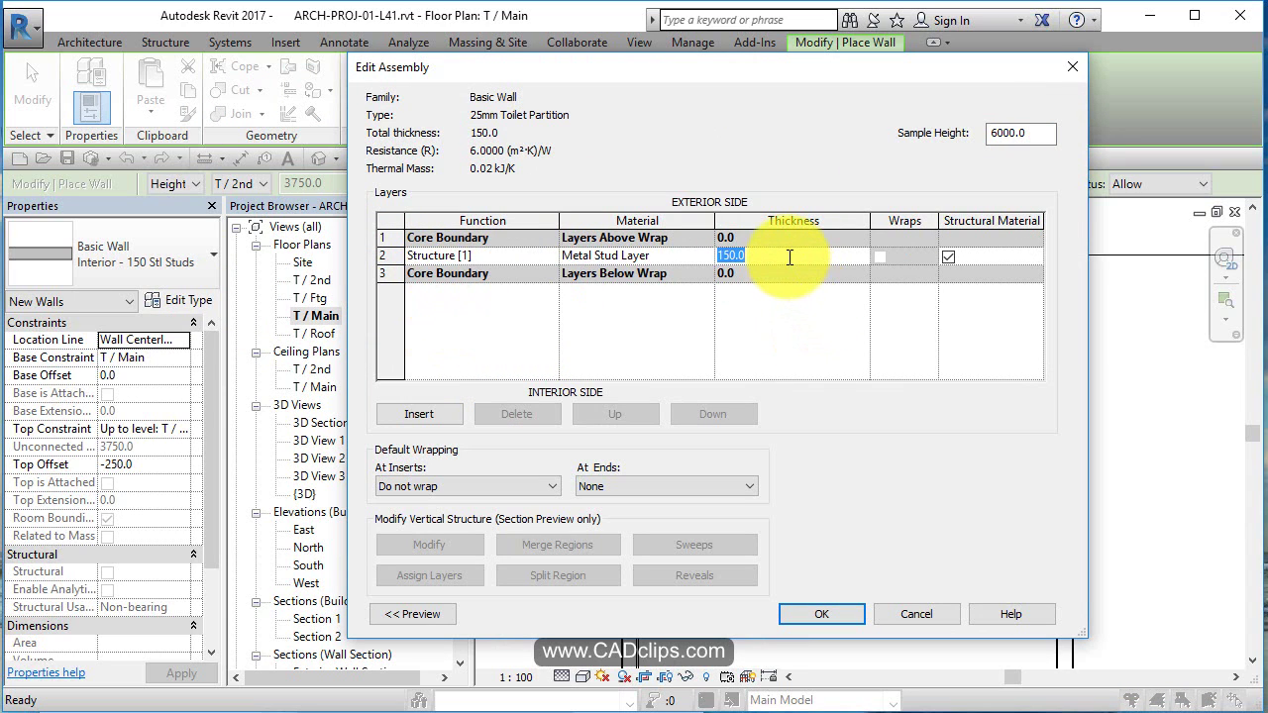
left_click(845, 616)
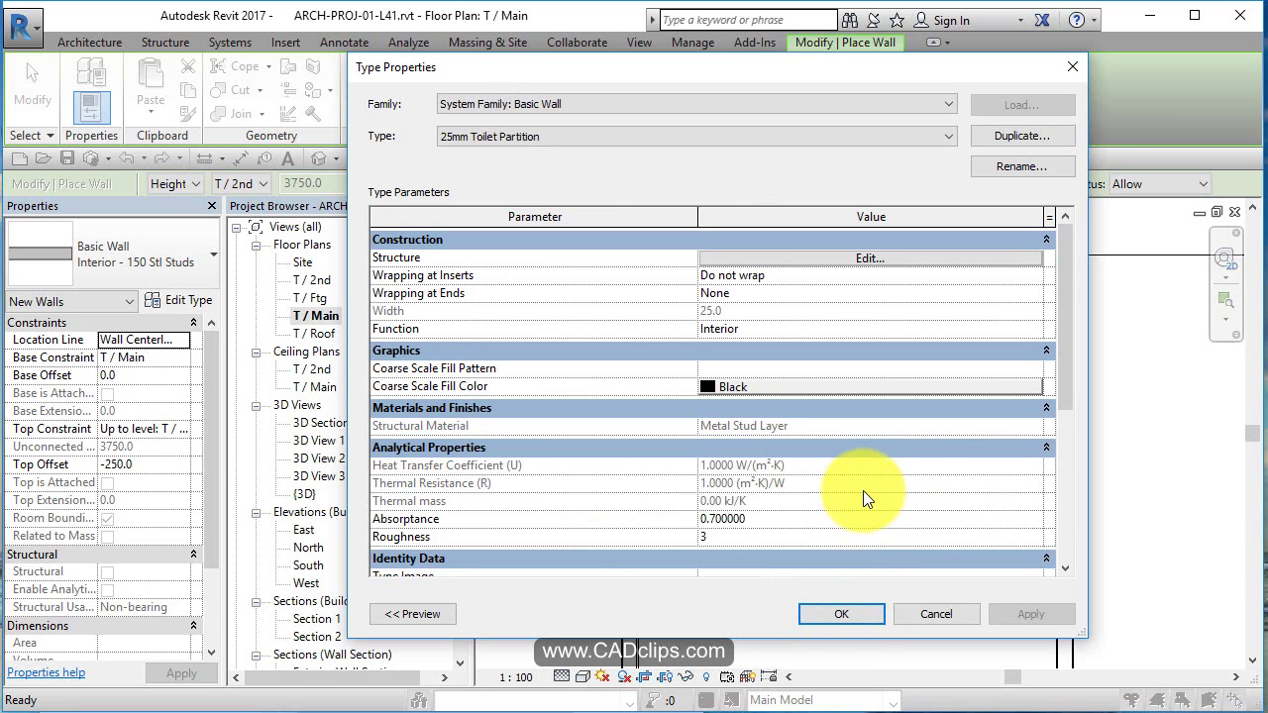
Draw a horizontal partition about 1400 long from the left wall, then a vertical one upward.
left_click(844, 609)
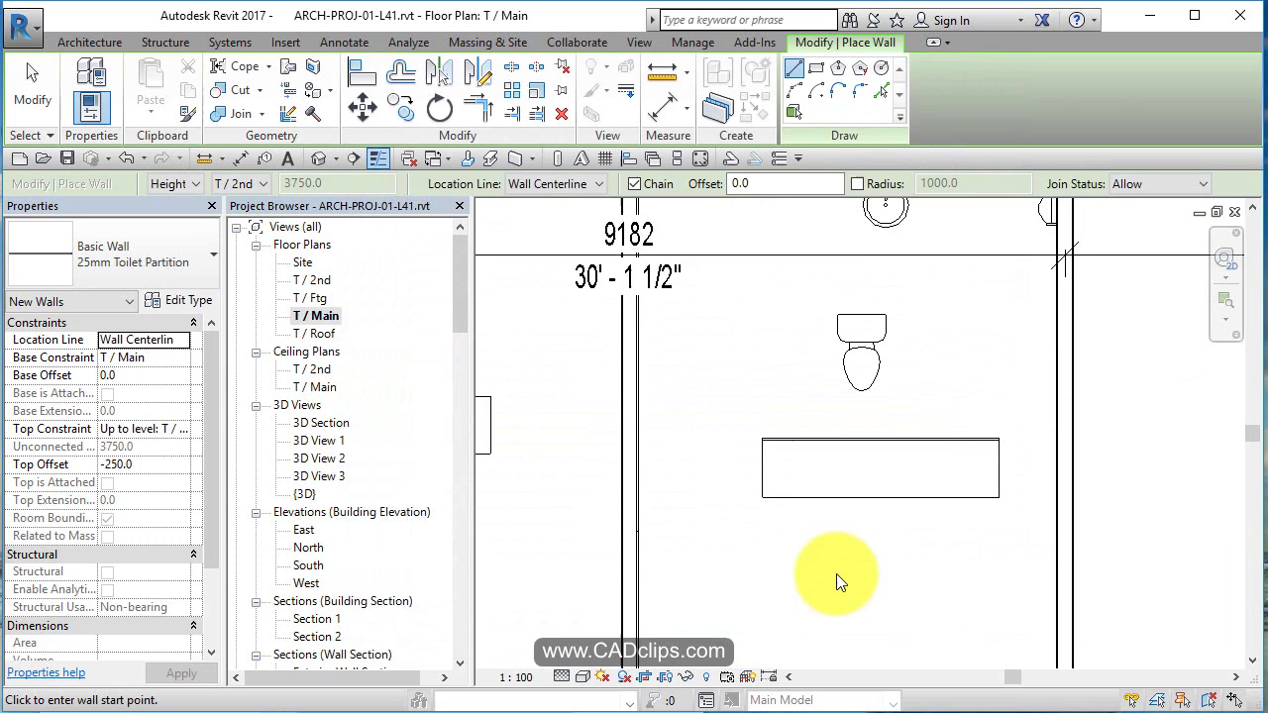
scroll(838, 541, "up", 3)
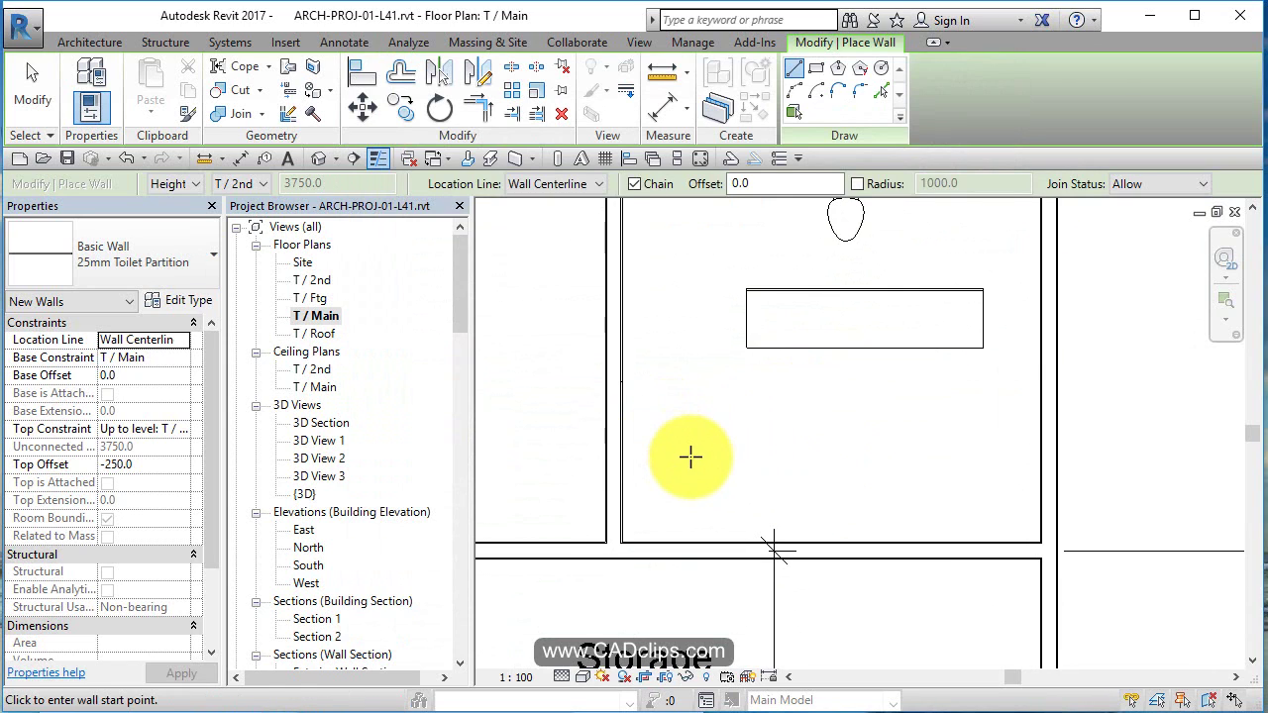
middle_click_drag(706, 472, 700, 482)
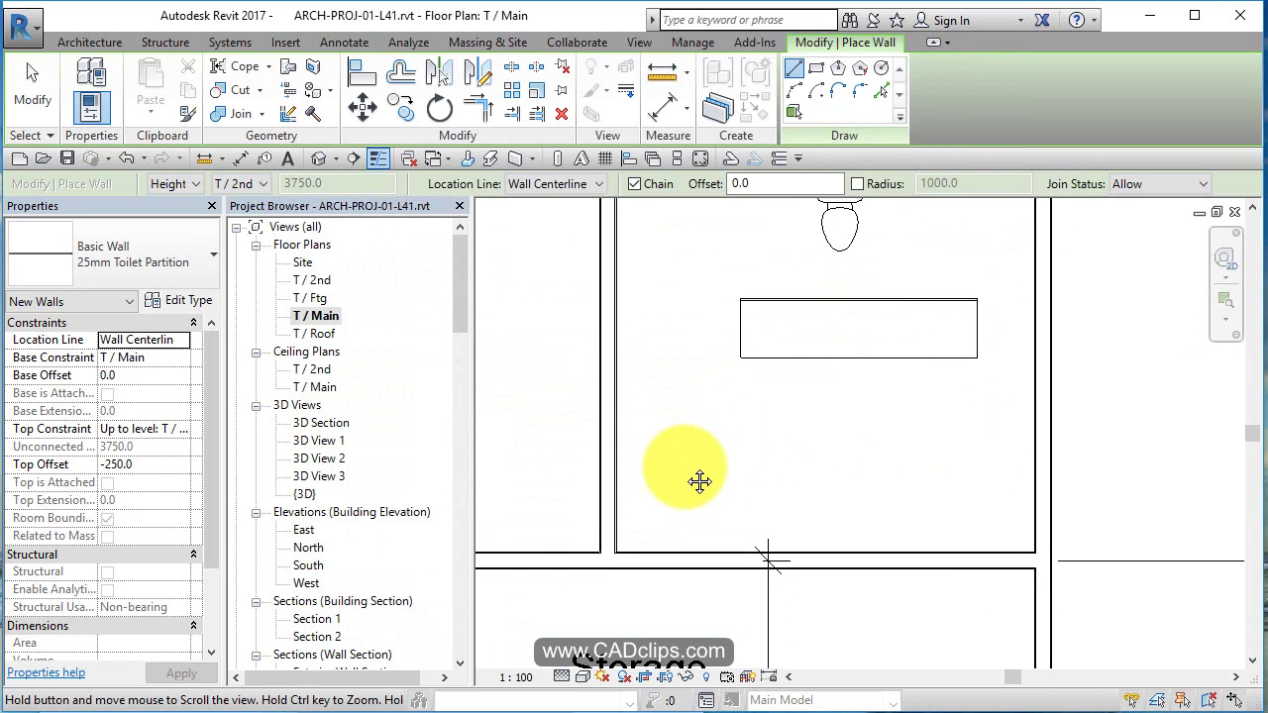
left_click(622, 439)
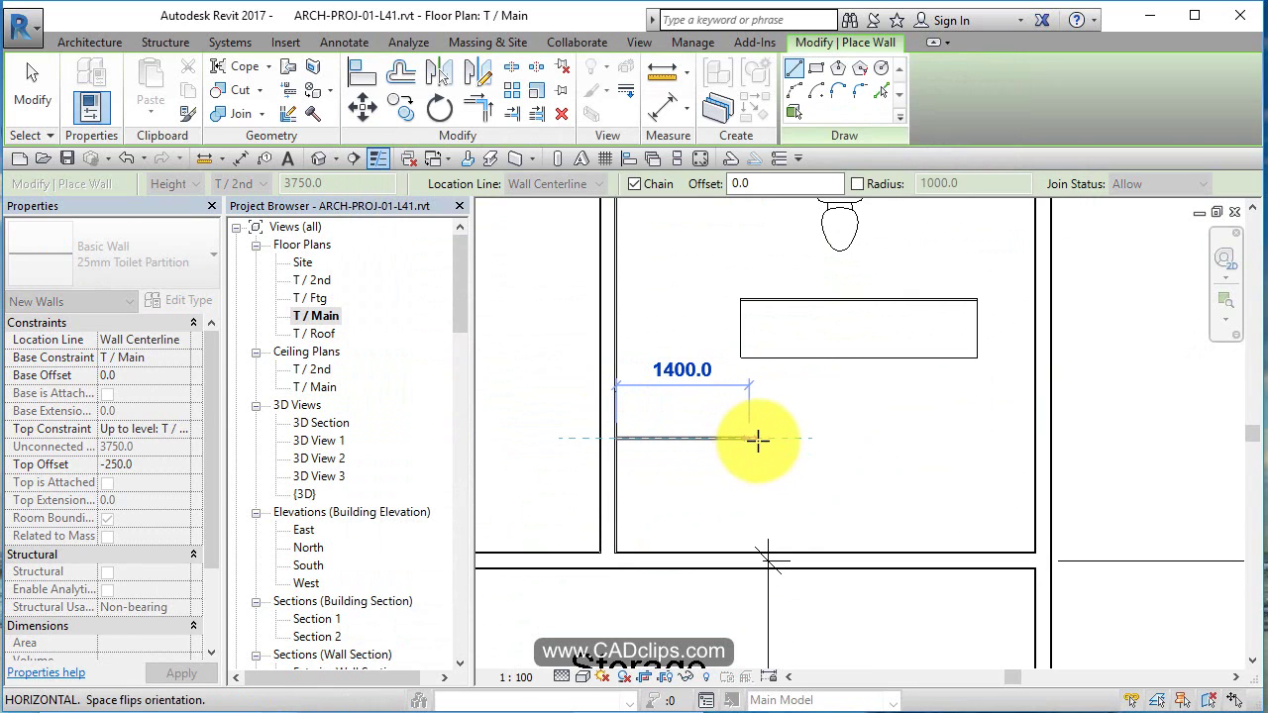
left_click(760, 439)
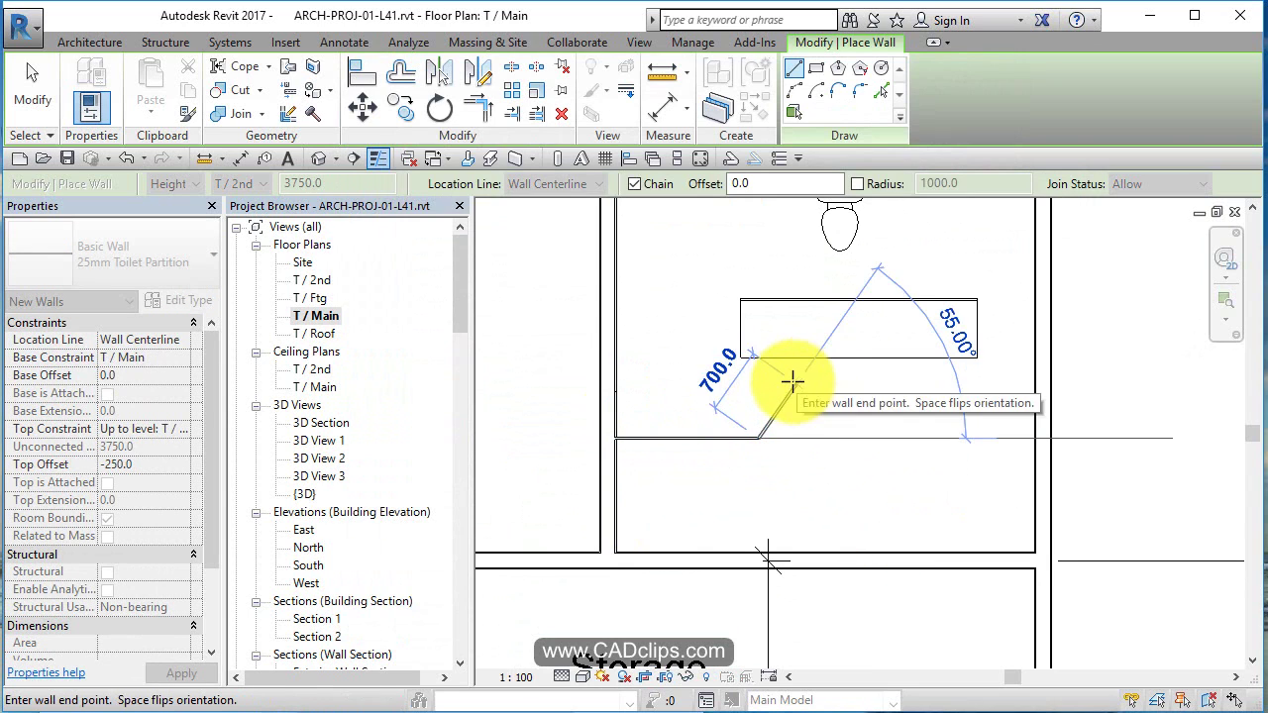
middle_click_drag(838, 427, 773, 540)
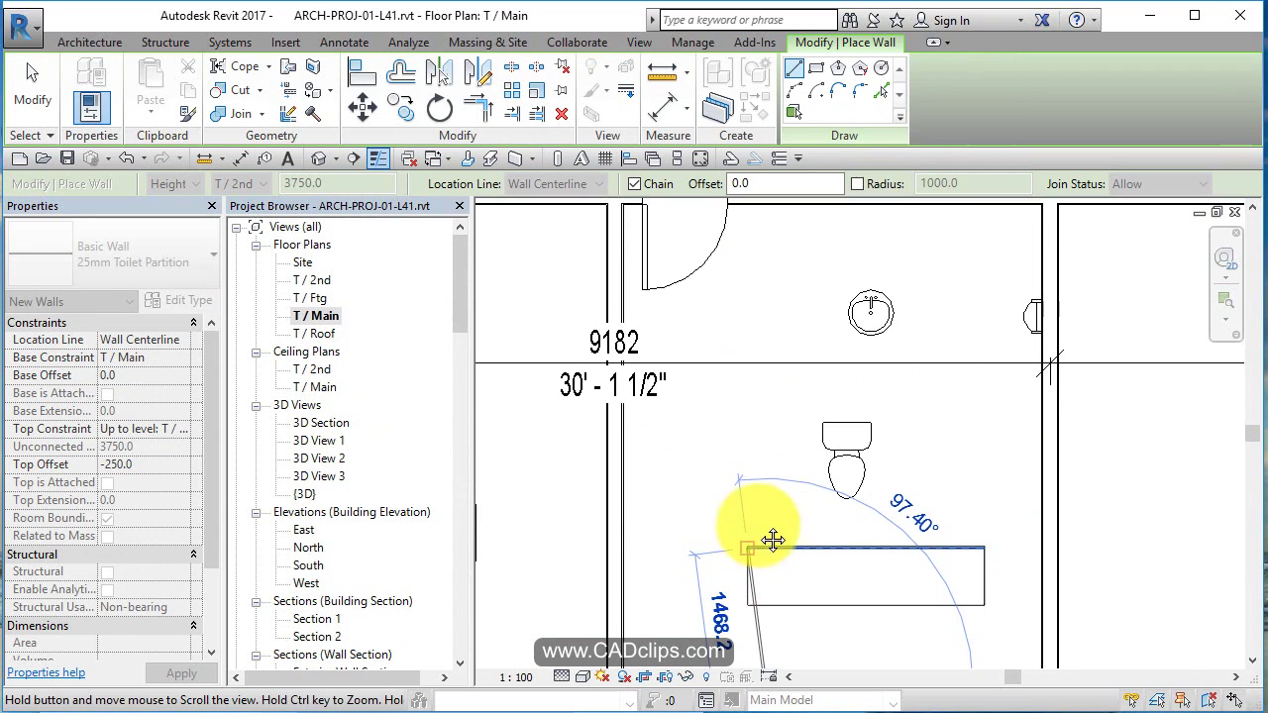
scroll(771, 377, "down", 2)
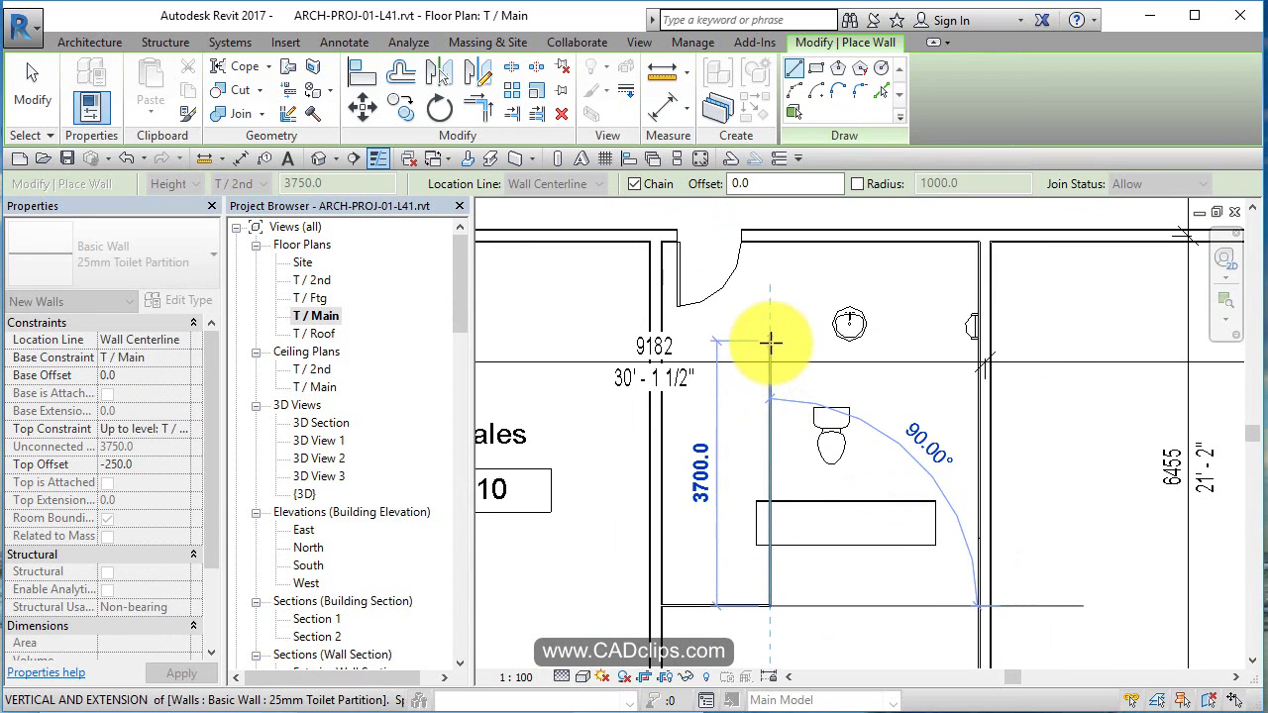
key("Escape")
key("Escape")
middle_click_drag(818, 577, 676, 319)
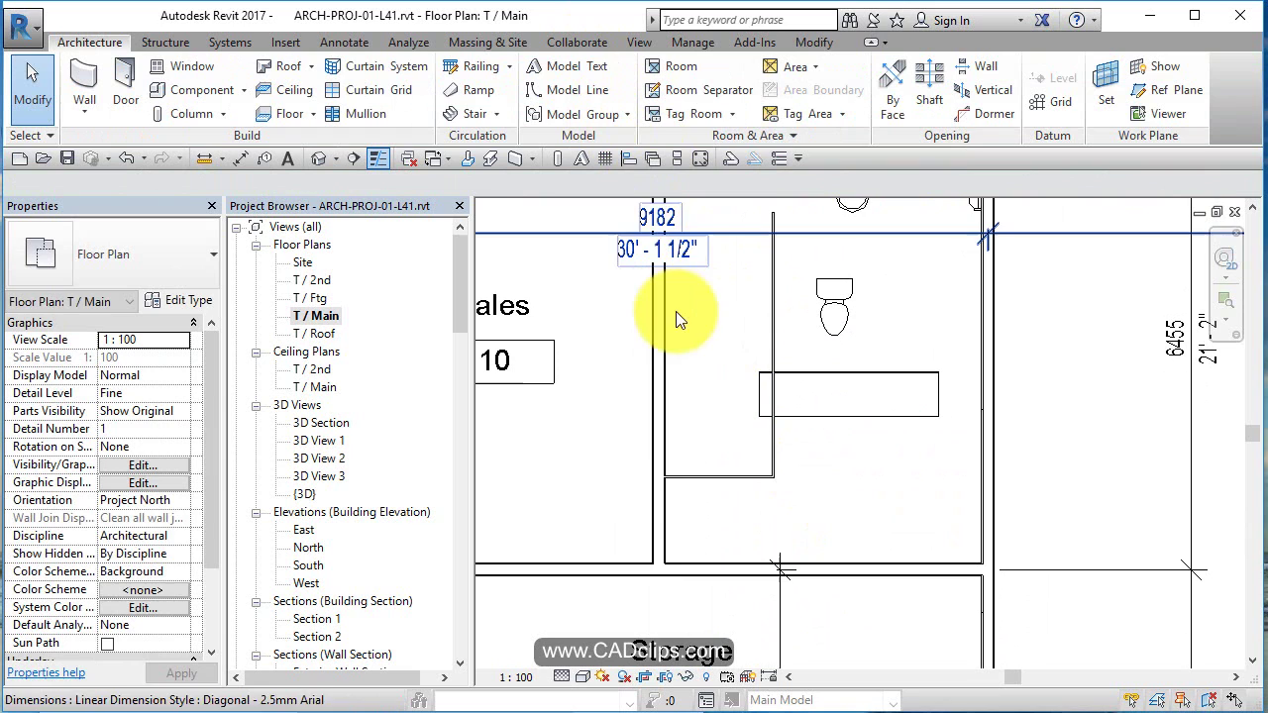
Add an aligned dimension (DI) between the lower wall and the partition, reading 1200.
left_click(725, 475)
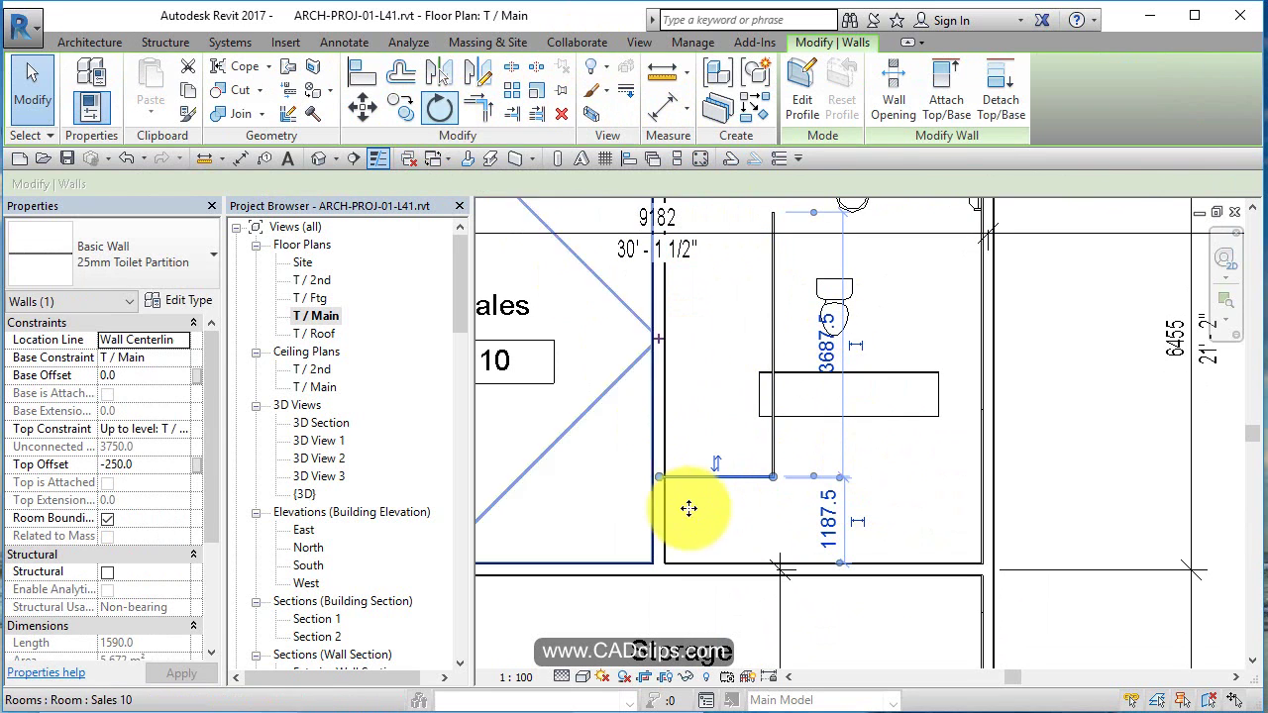
key("d")
key("i")
scroll(708, 562, "up", 3)
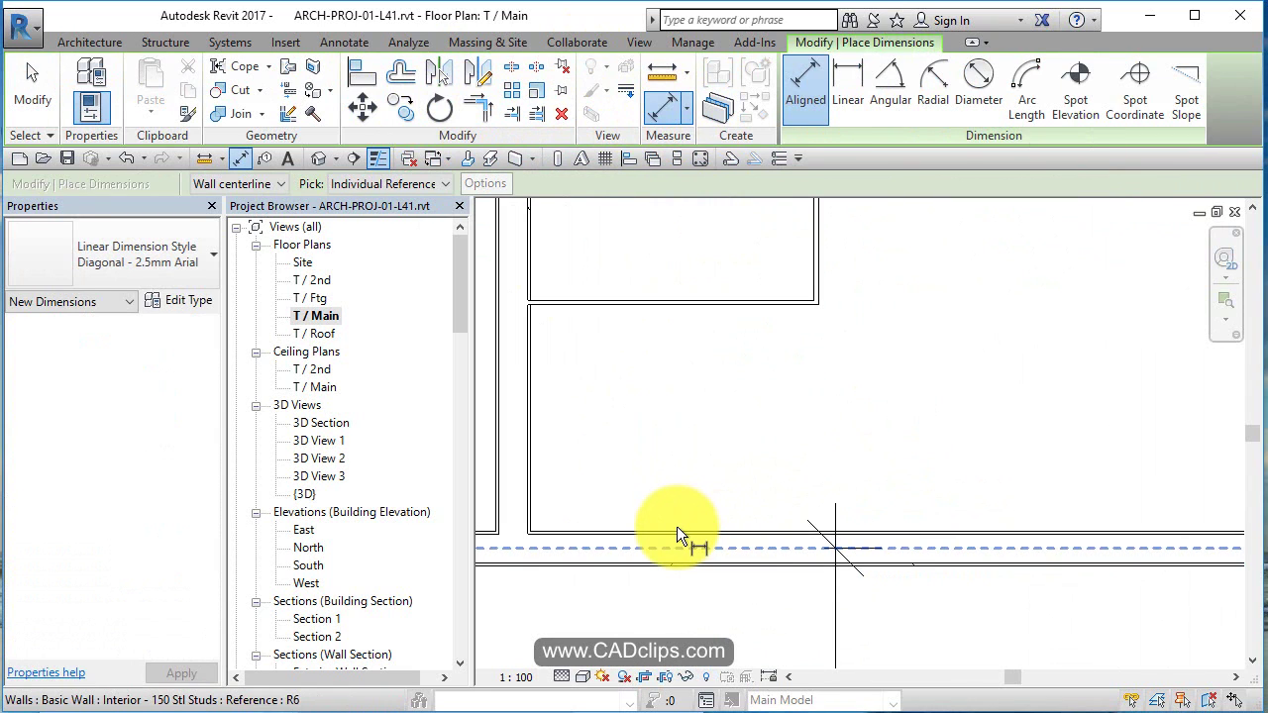
left_click(677, 535)
left_click(676, 299)
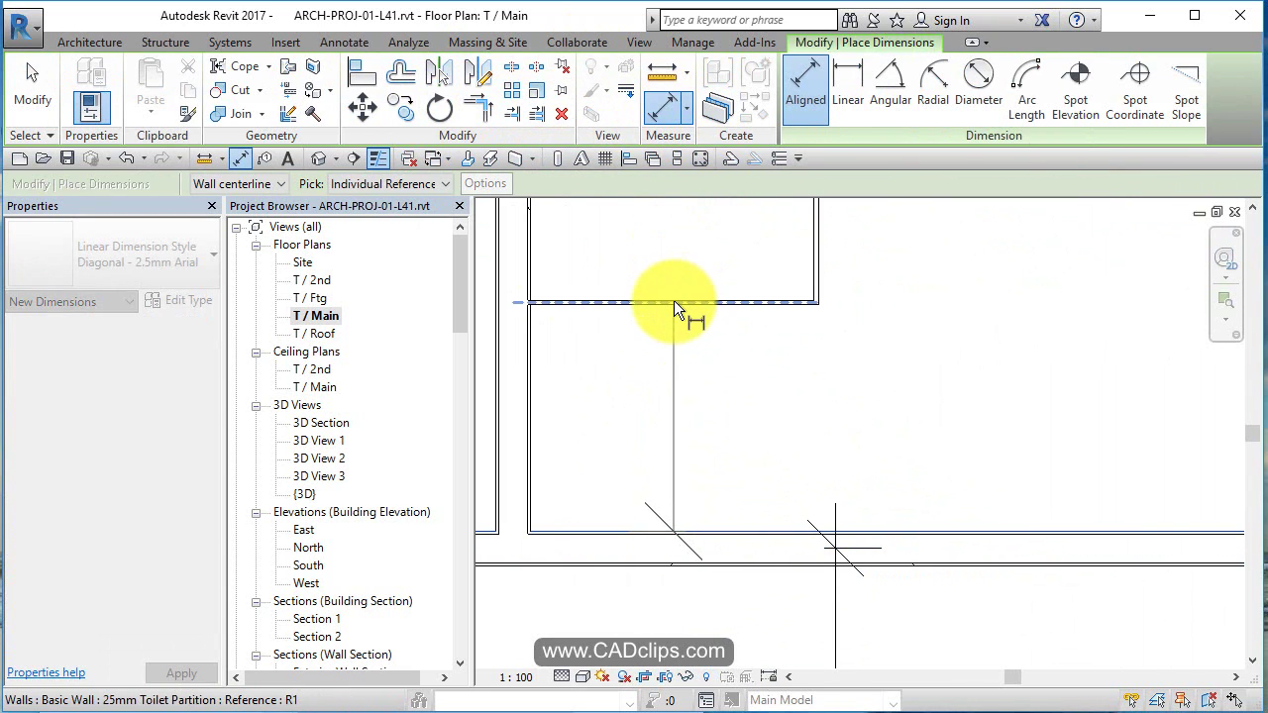
left_click(776, 301)
key("Escape")
key("Escape")
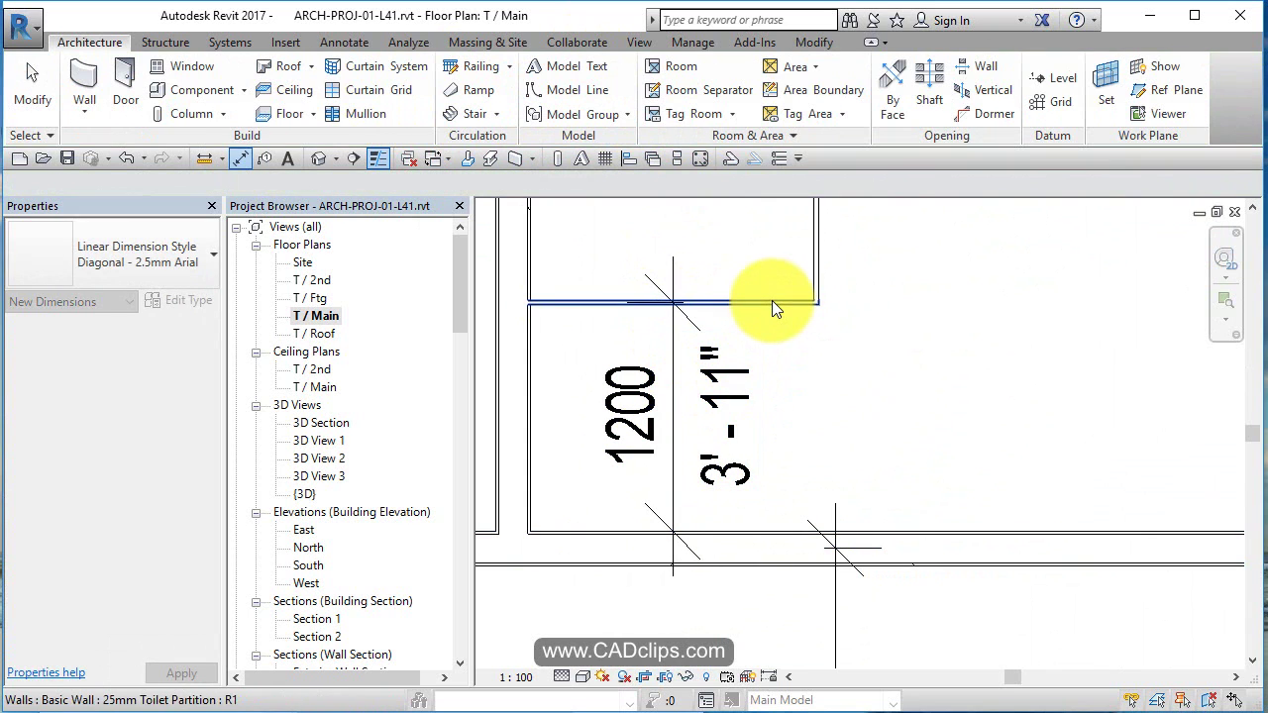
Change the dimension to 1000 so the partition sits 1000 from the lower wall.
left_click(772, 300)
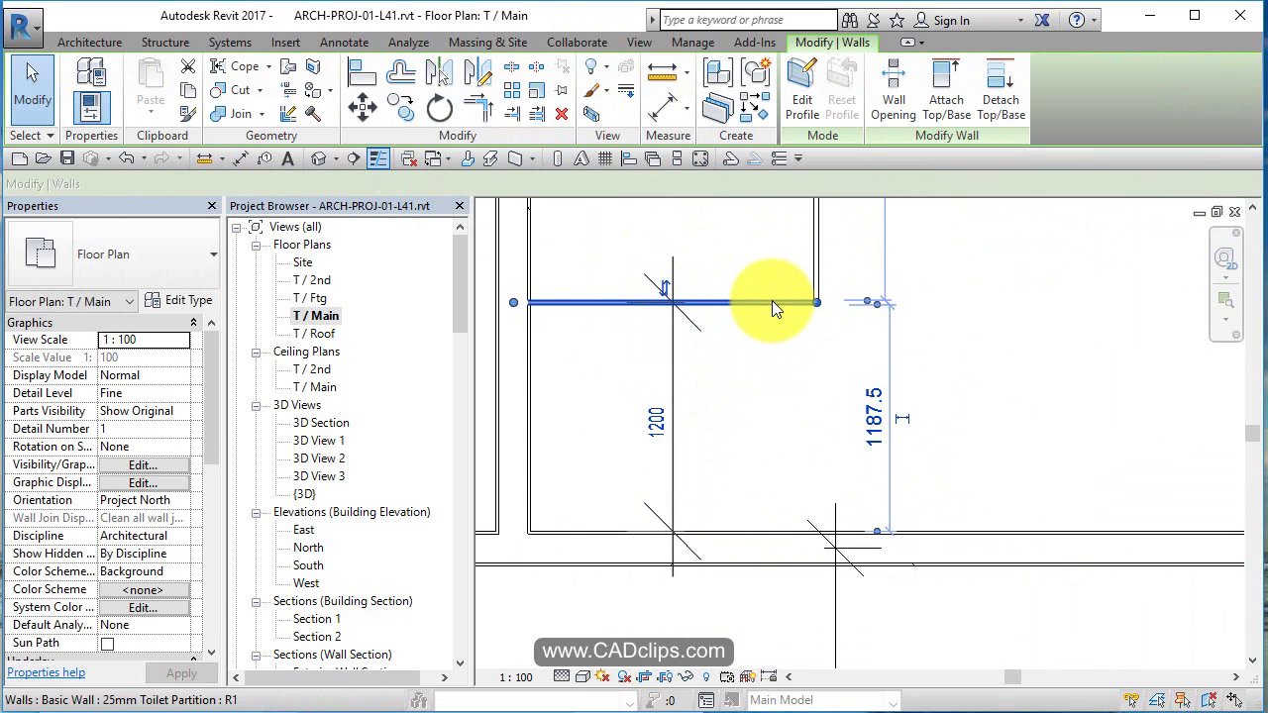
left_click(655, 422)
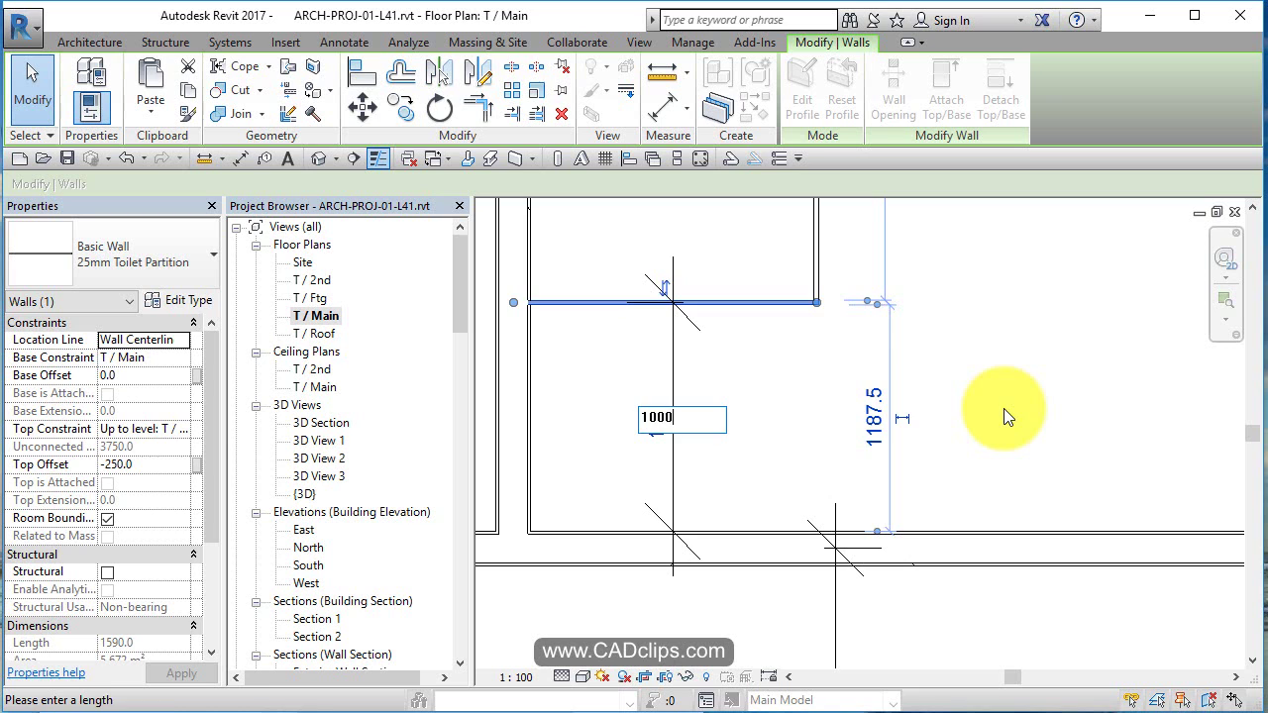
type("1000")
key("Return")
key("Escape")
scroll(851, 318, "up", 3)
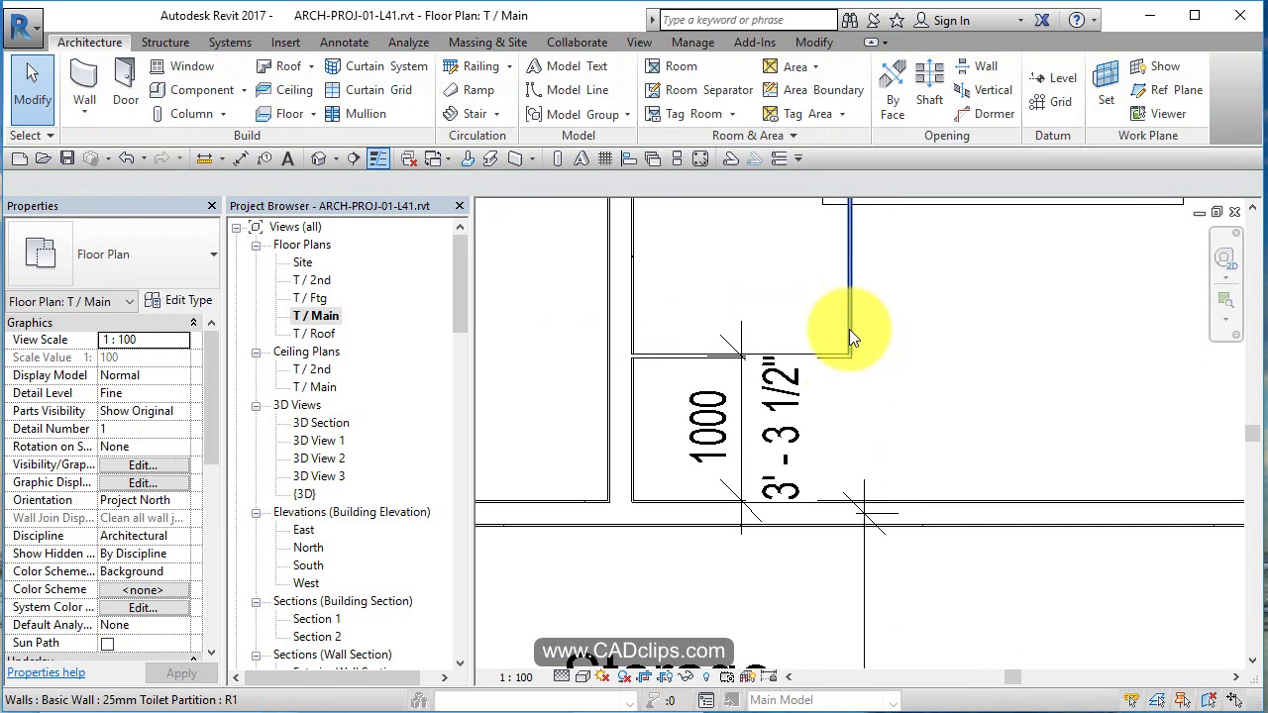
left_click(849, 337)
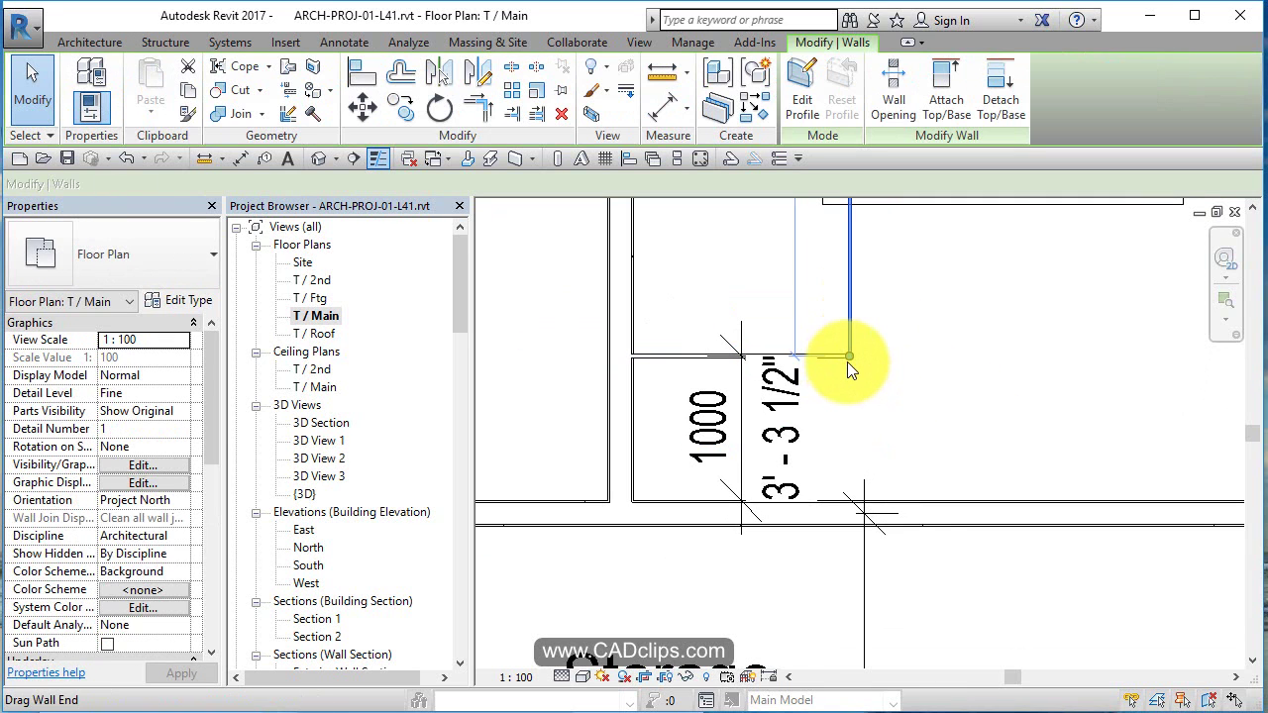
left_click(851, 505)
left_click(928, 425)
Shift the counter top right, away from the stall, and move the 1000 dimension left.
middle_click_drag(929, 425, 849, 390)
scroll(866, 419, "down", 2)
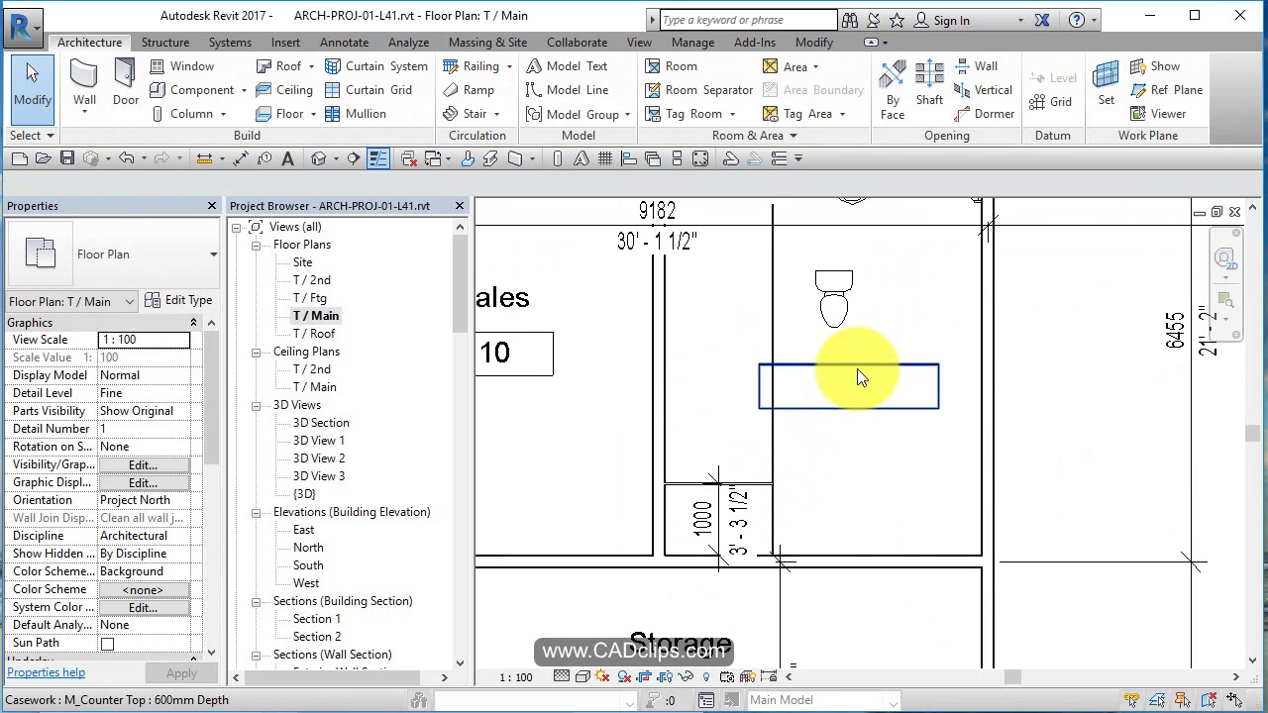
left_click(857, 376)
left_click_drag(857, 377, 976, 385)
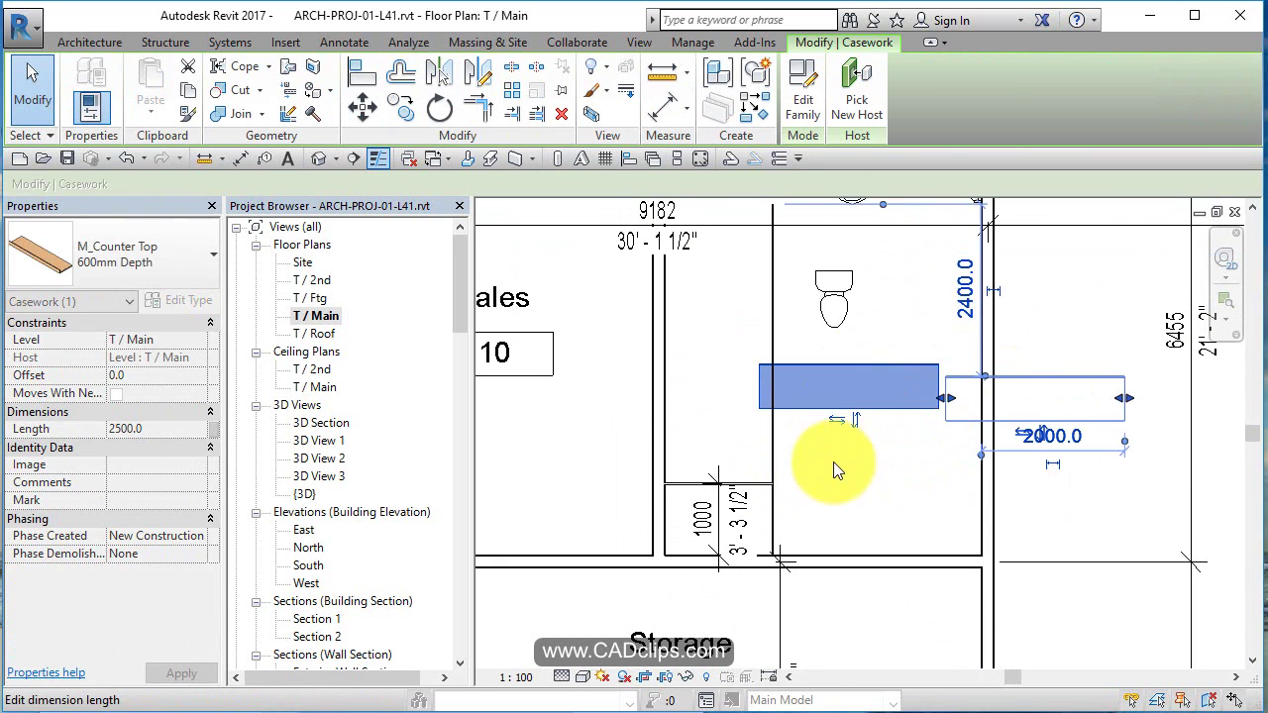
left_click_drag(702, 511, 561, 487)
left_click(761, 522)
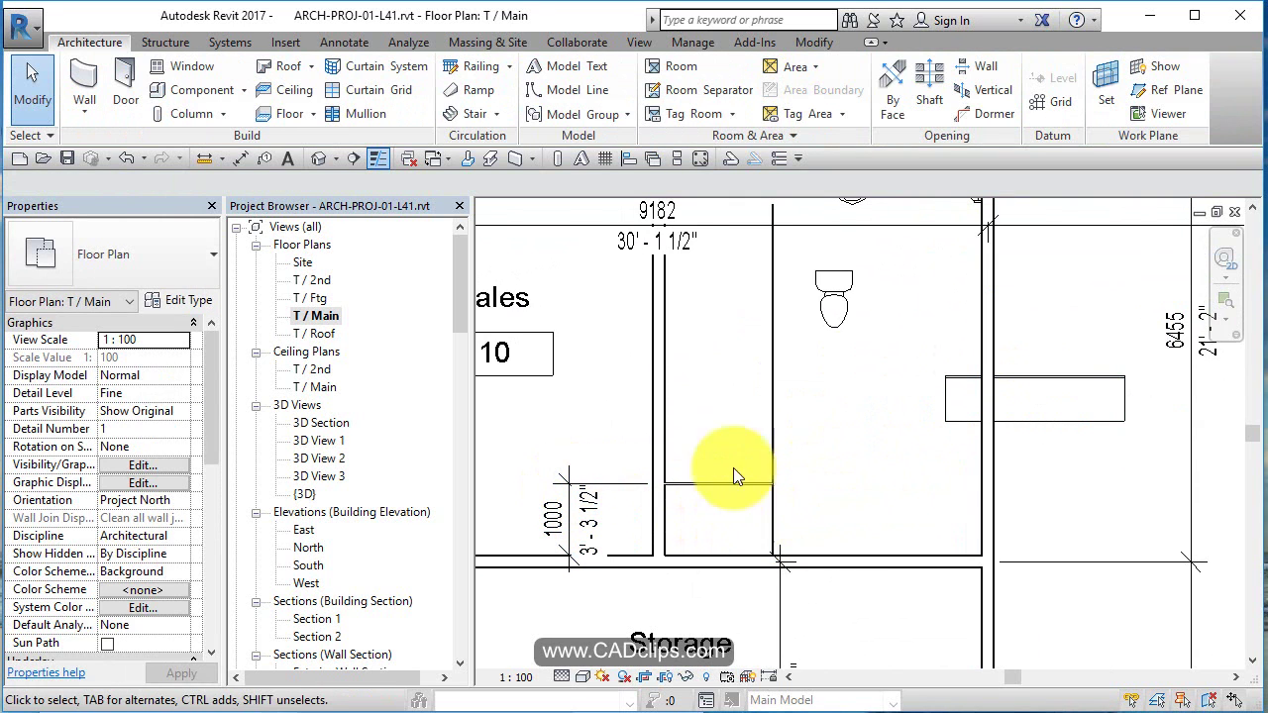
Copy the stall partition four times at a 1000 offset up the row.
left_click(814, 43)
left_click(402, 73)
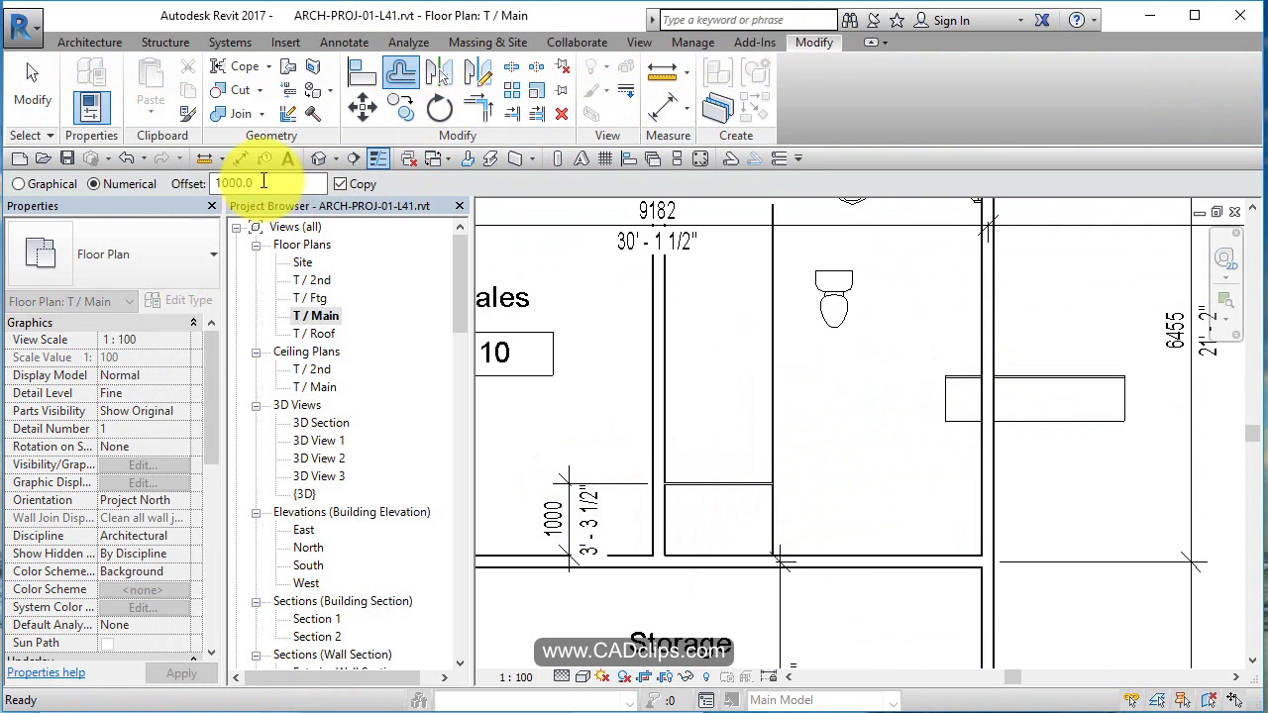
left_click(692, 482)
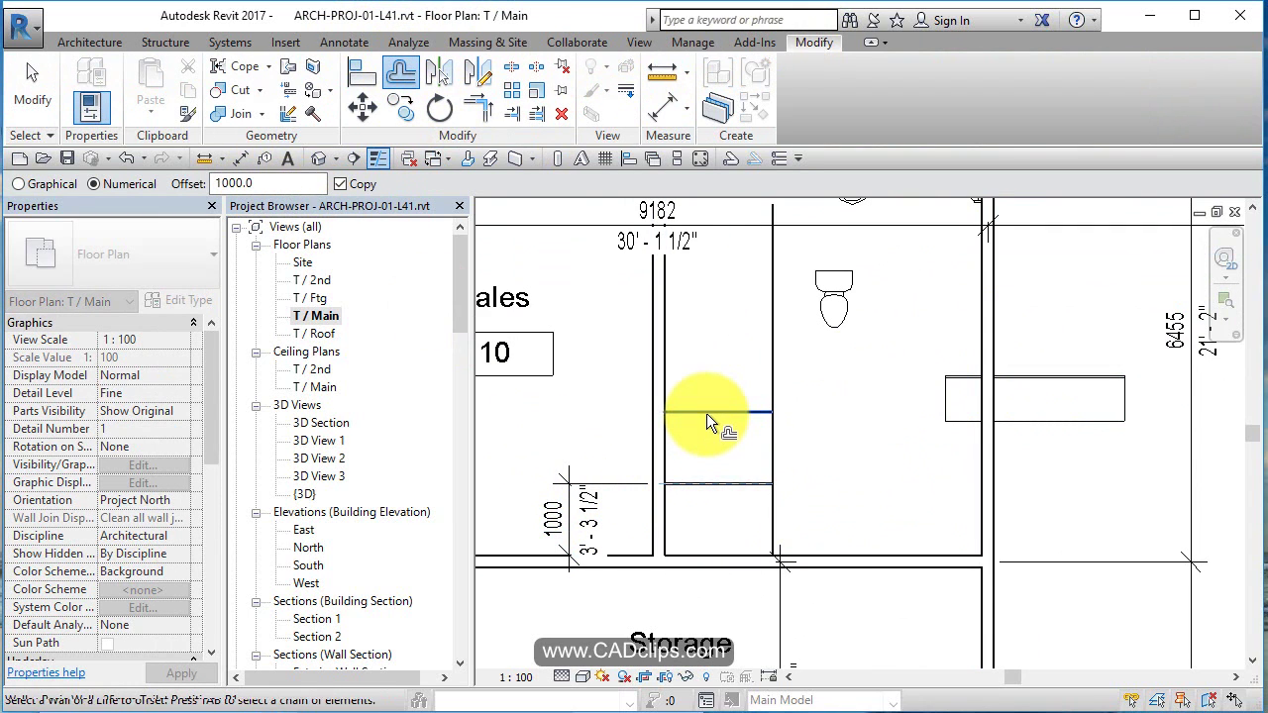
left_click(708, 407)
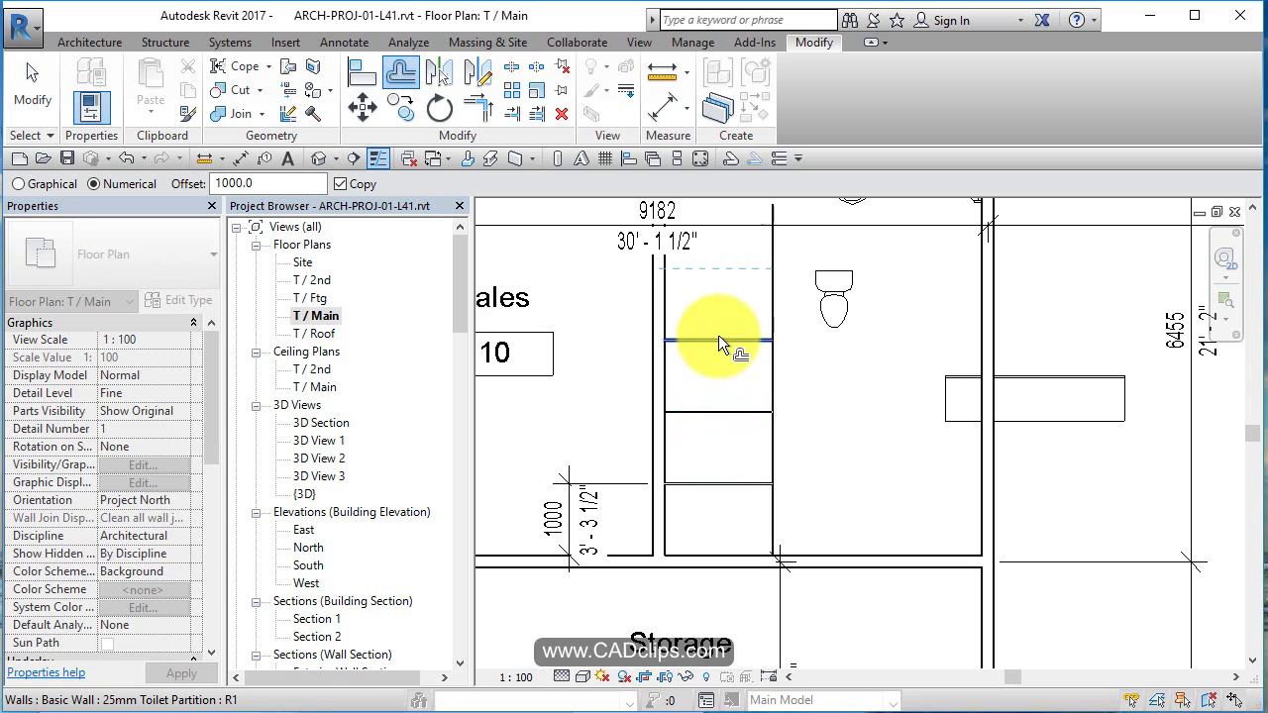
left_click(718, 335)
middle_click_drag(768, 330, 768, 454)
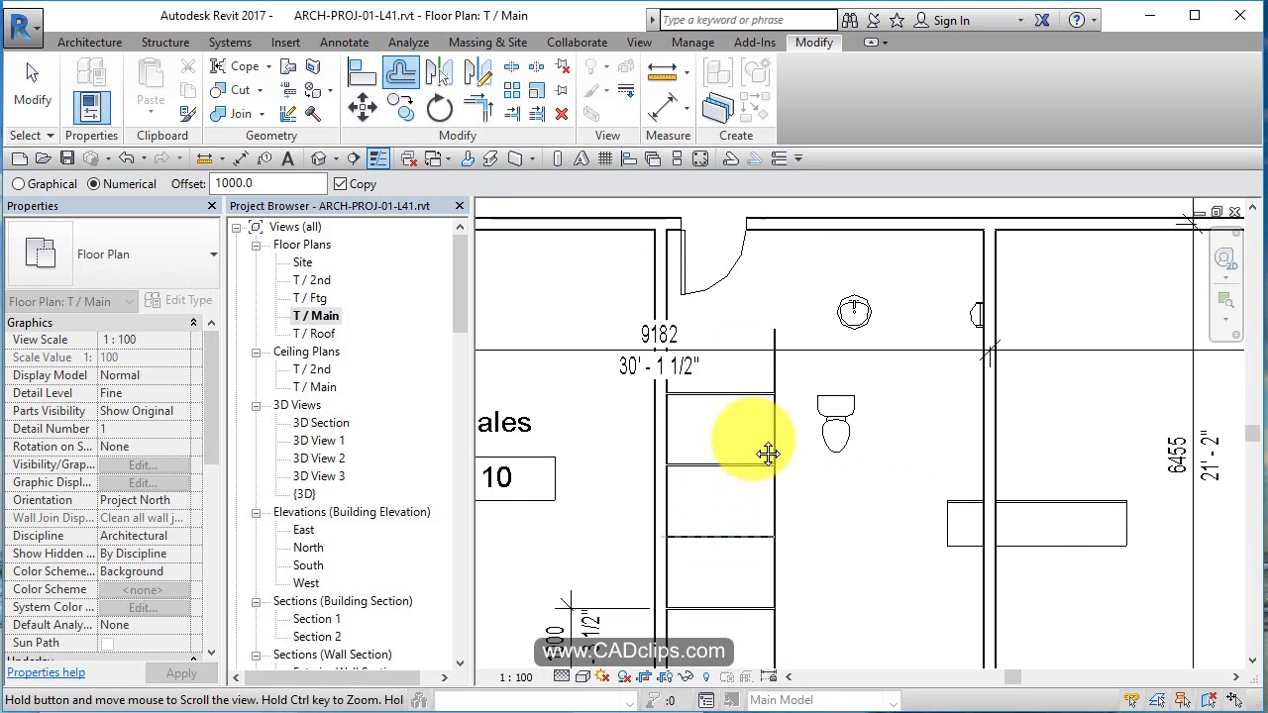
left_click(763, 384)
Extend the long partition upward with Trim/Extend to Corner.
left_click(478, 106)
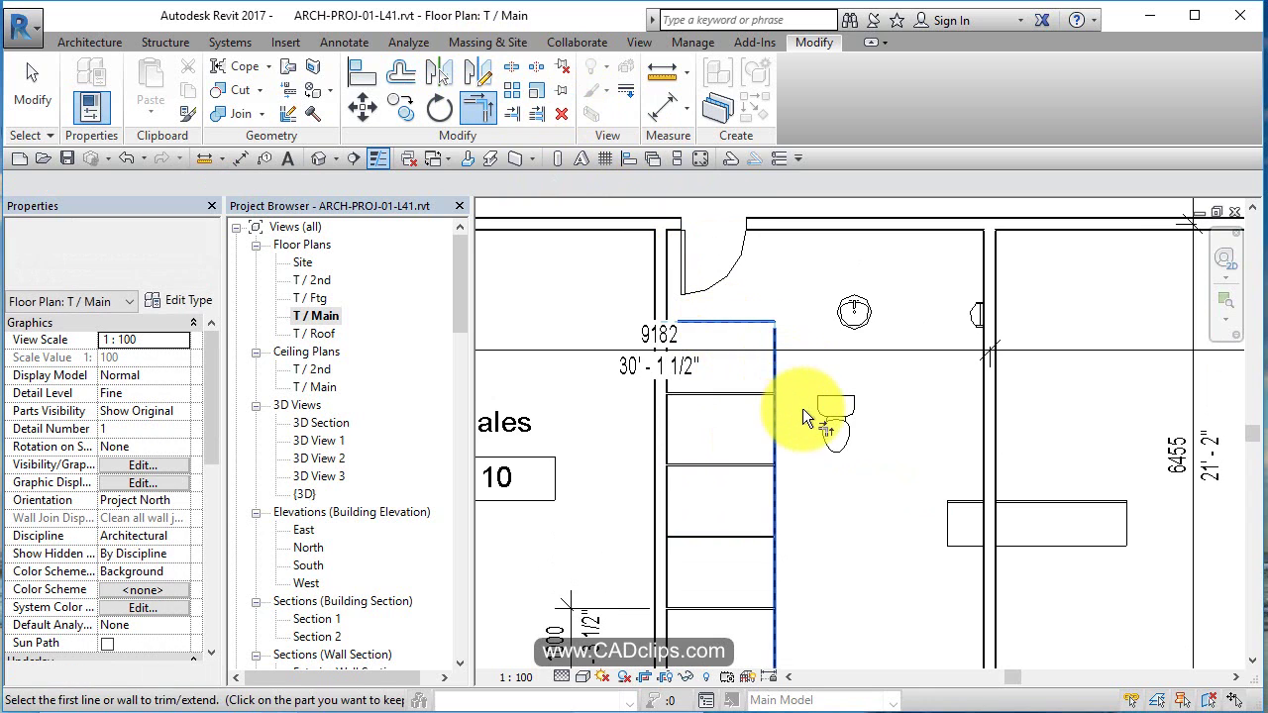
middle_click_drag(805, 412, 825, 330)
key("Escape")
key("Escape")
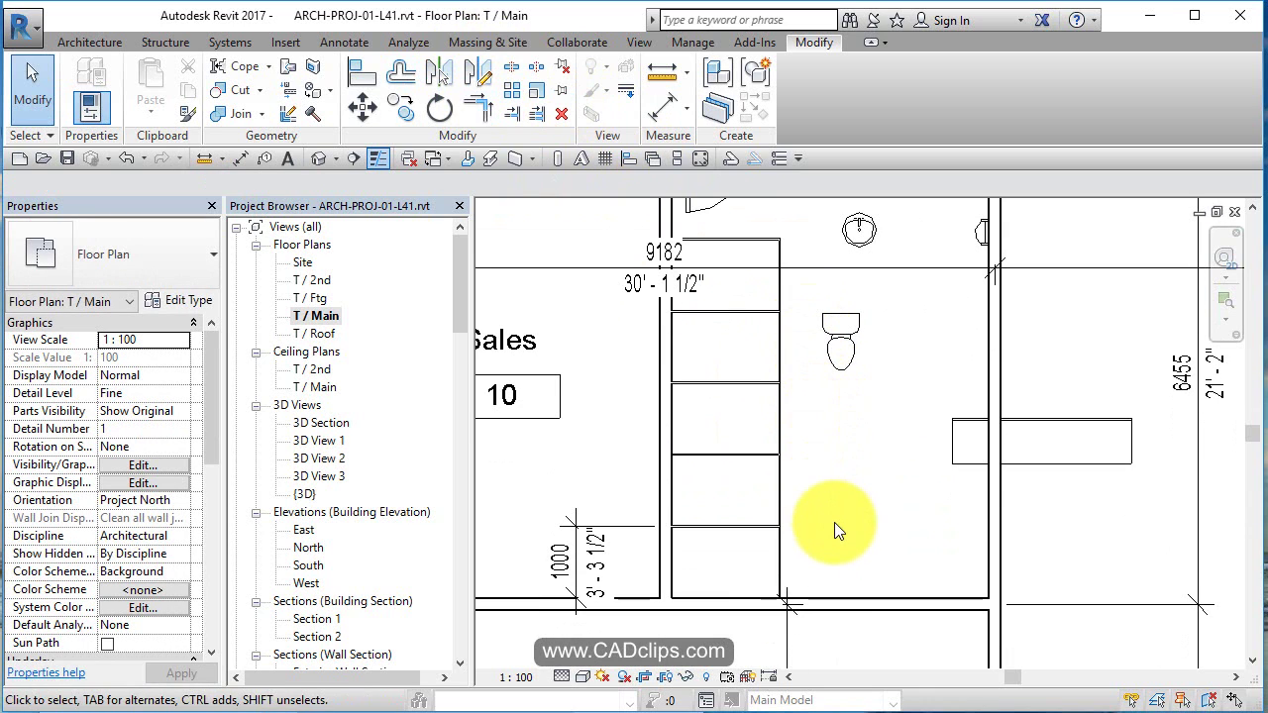
Place M_Single-Flush 0762 x 2134mm doors in the partition at each stall opening.
left_click(113, 47)
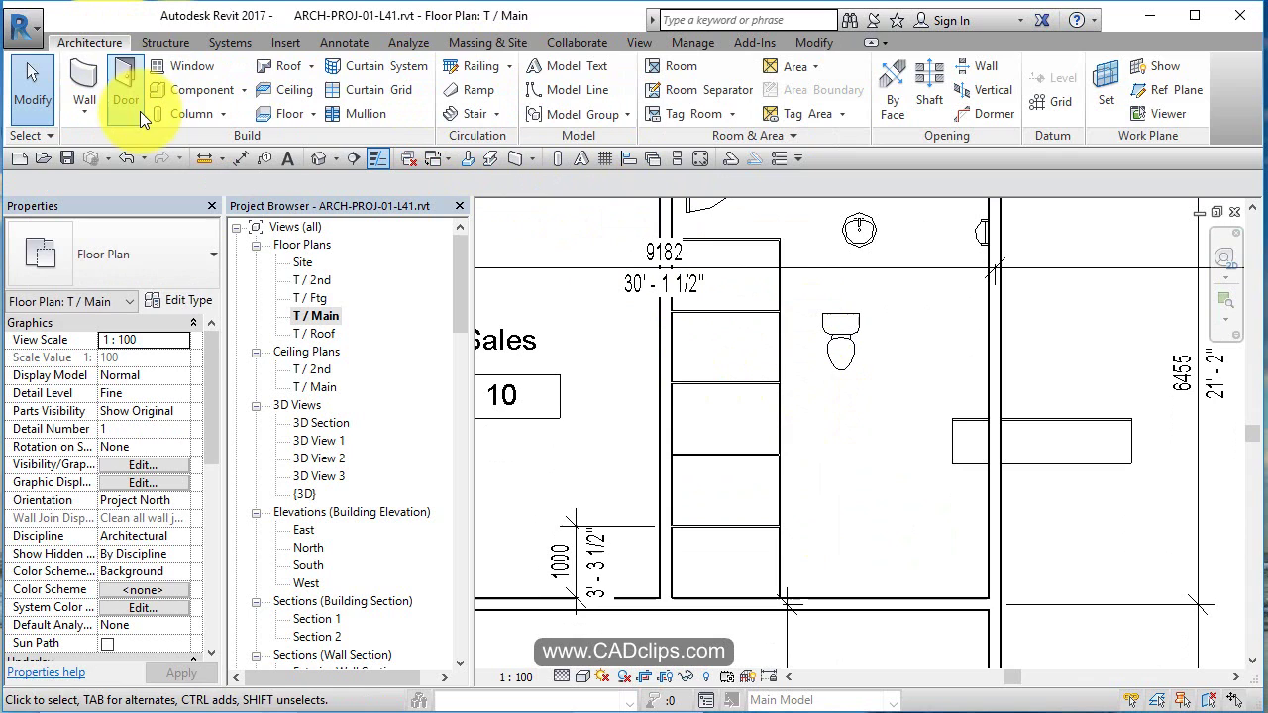
left_click(124, 76)
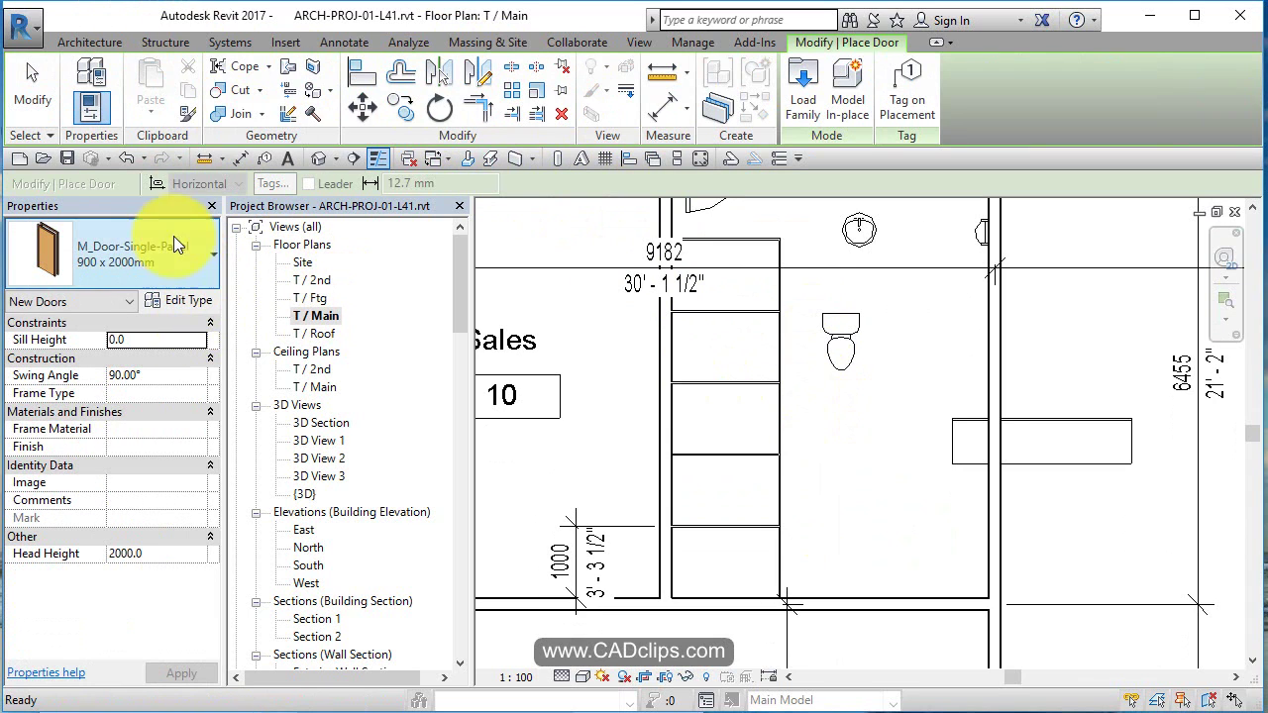
left_click(179, 249)
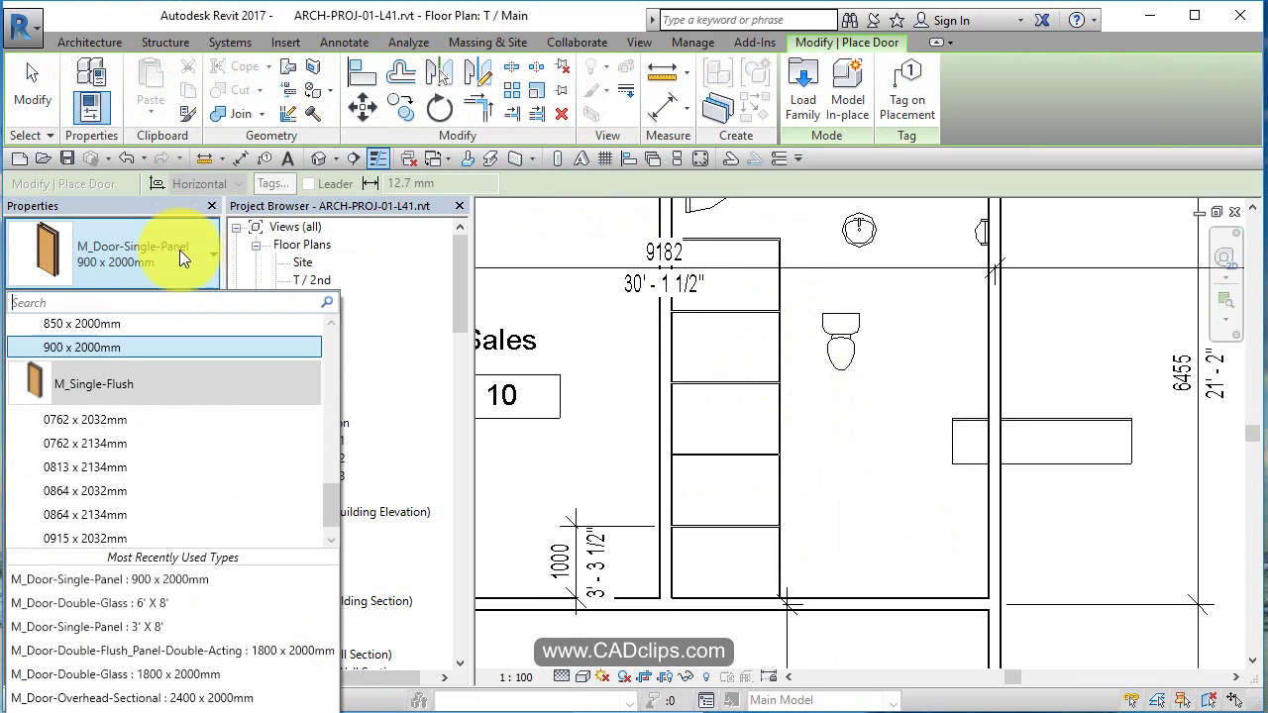
left_click(111, 443)
scroll(773, 565, "up", 2)
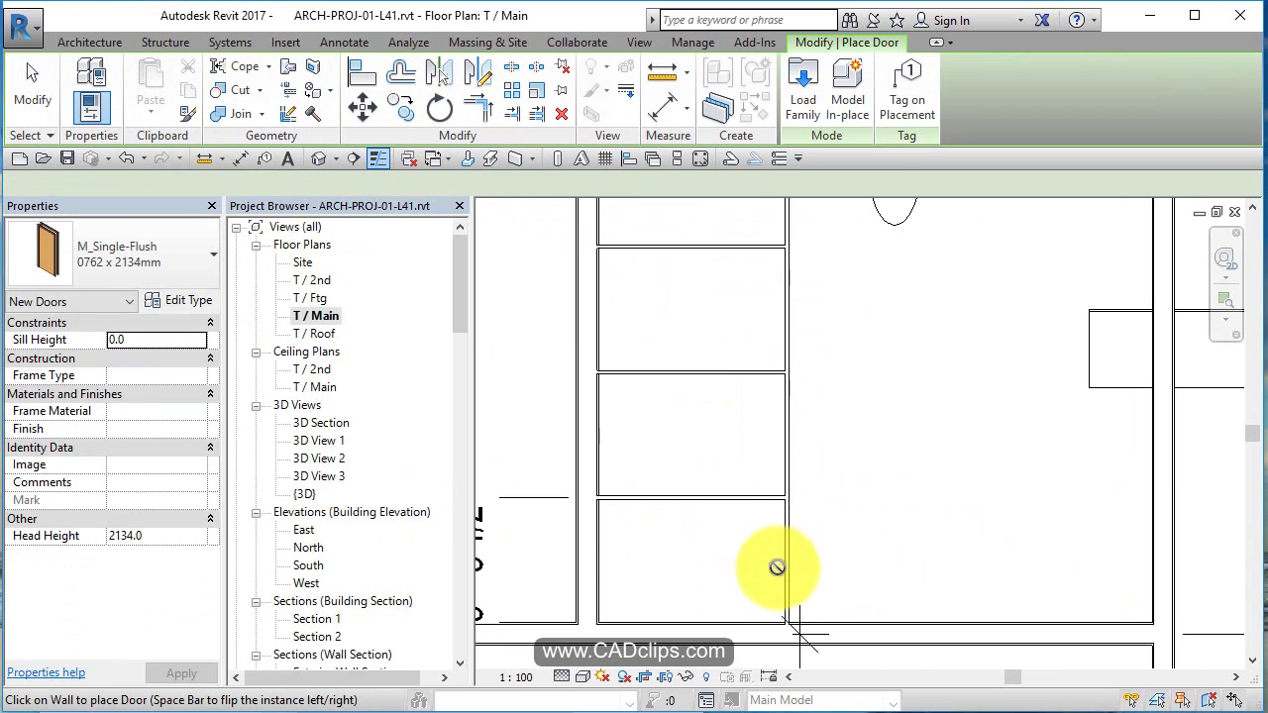
left_click(787, 562)
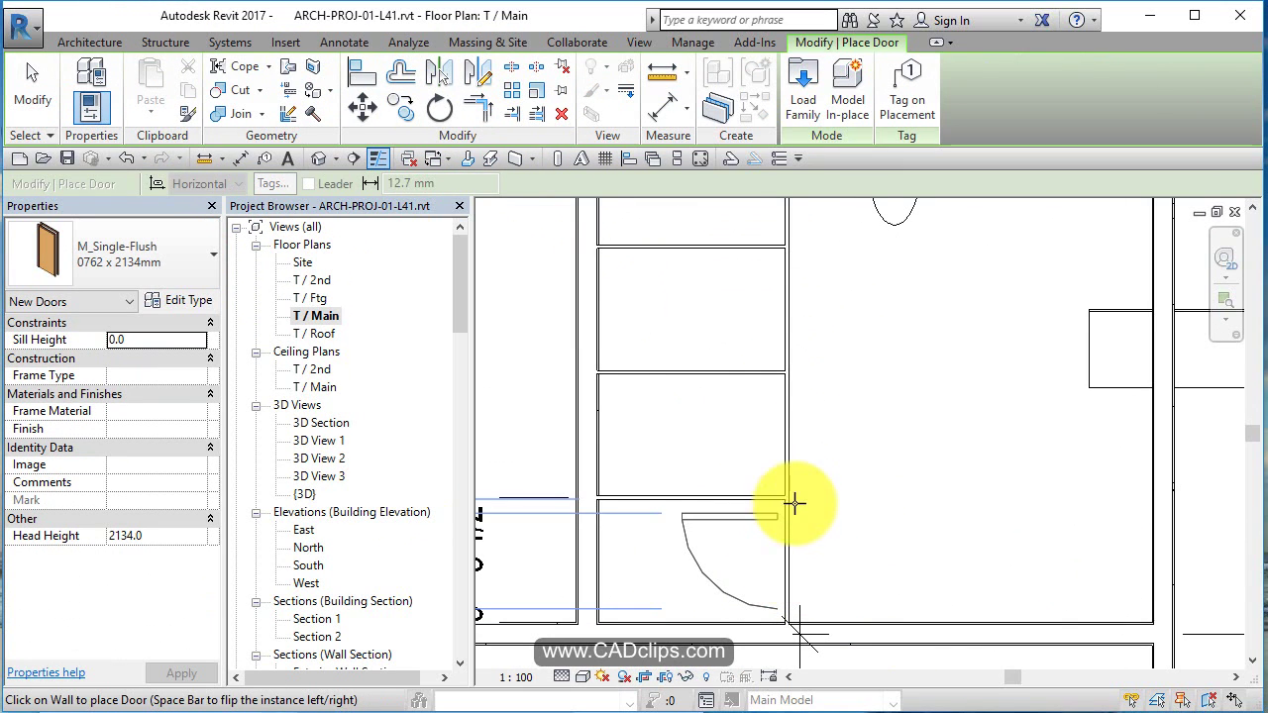
left_click(781, 430)
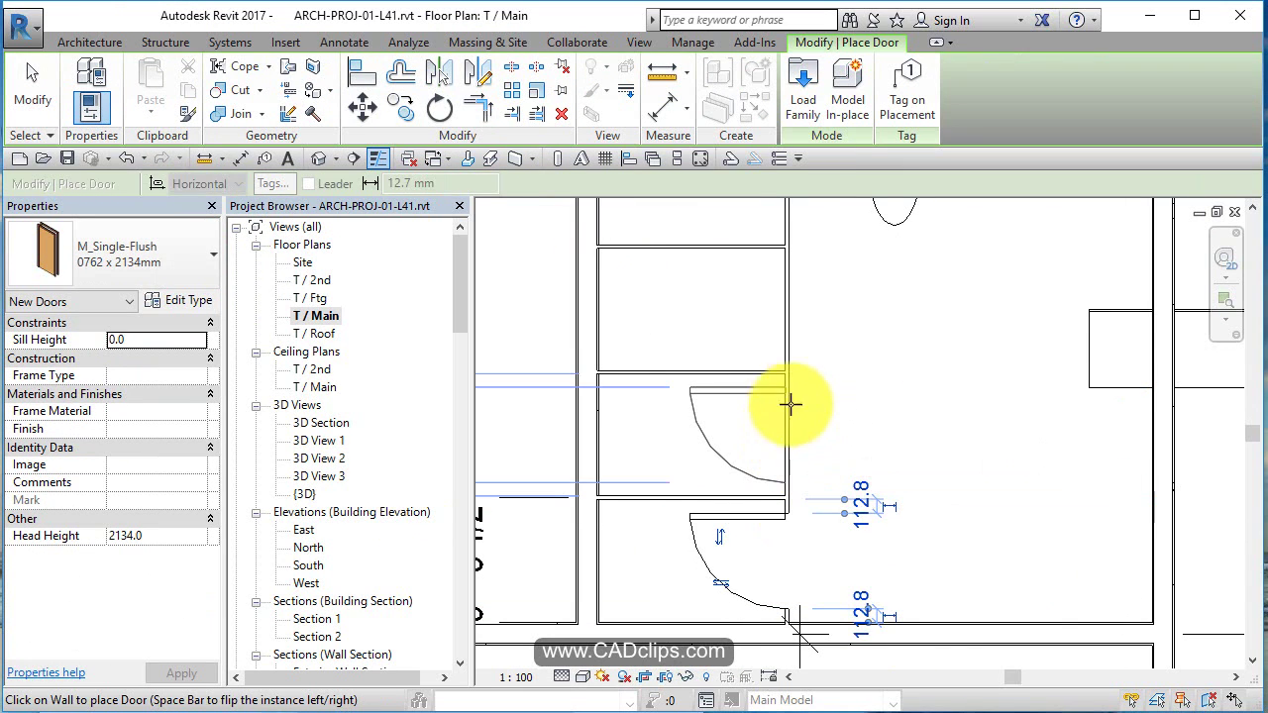
middle_click_drag(818, 320, 767, 439)
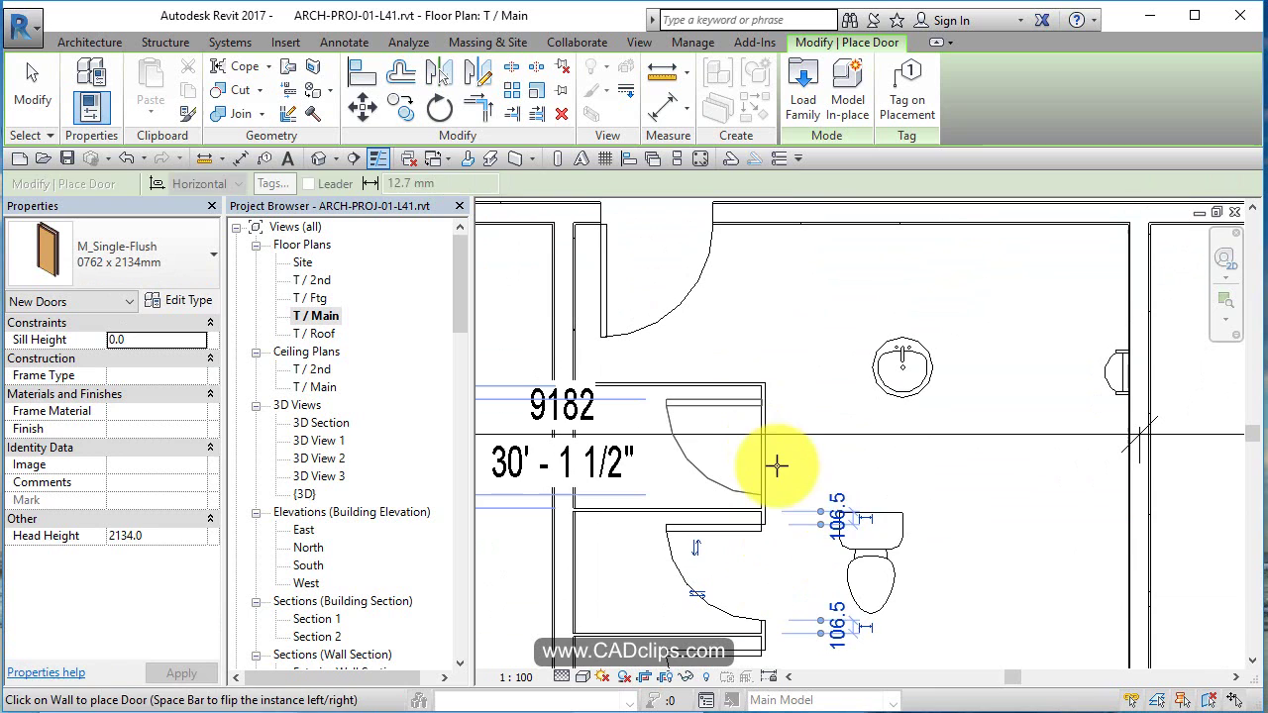
key("Escape")
key("Escape")
Nudge the stall-door partition and its doors slightly to the right.
middle_click_drag(807, 487, 820, 307)
scroll(809, 577, "down", 2)
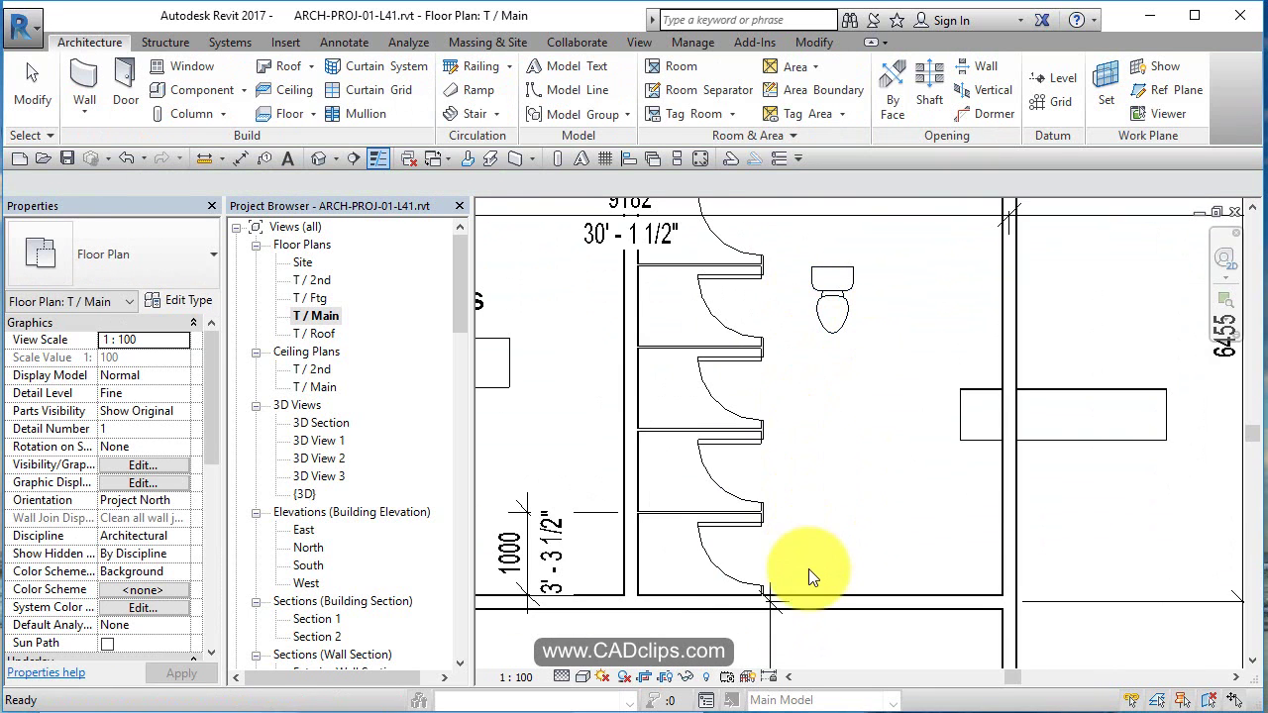
scroll(809, 568, "up", 2)
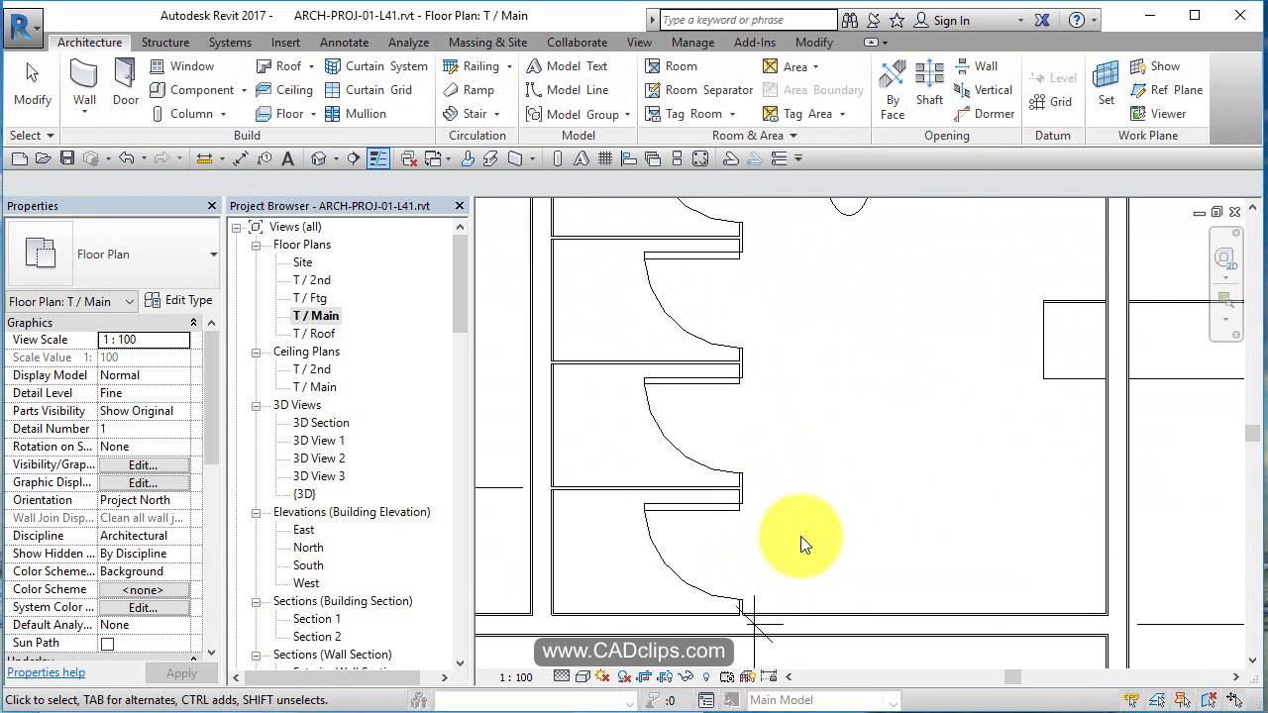
left_click(751, 366)
middle_click_drag(806, 499, 876, 487)
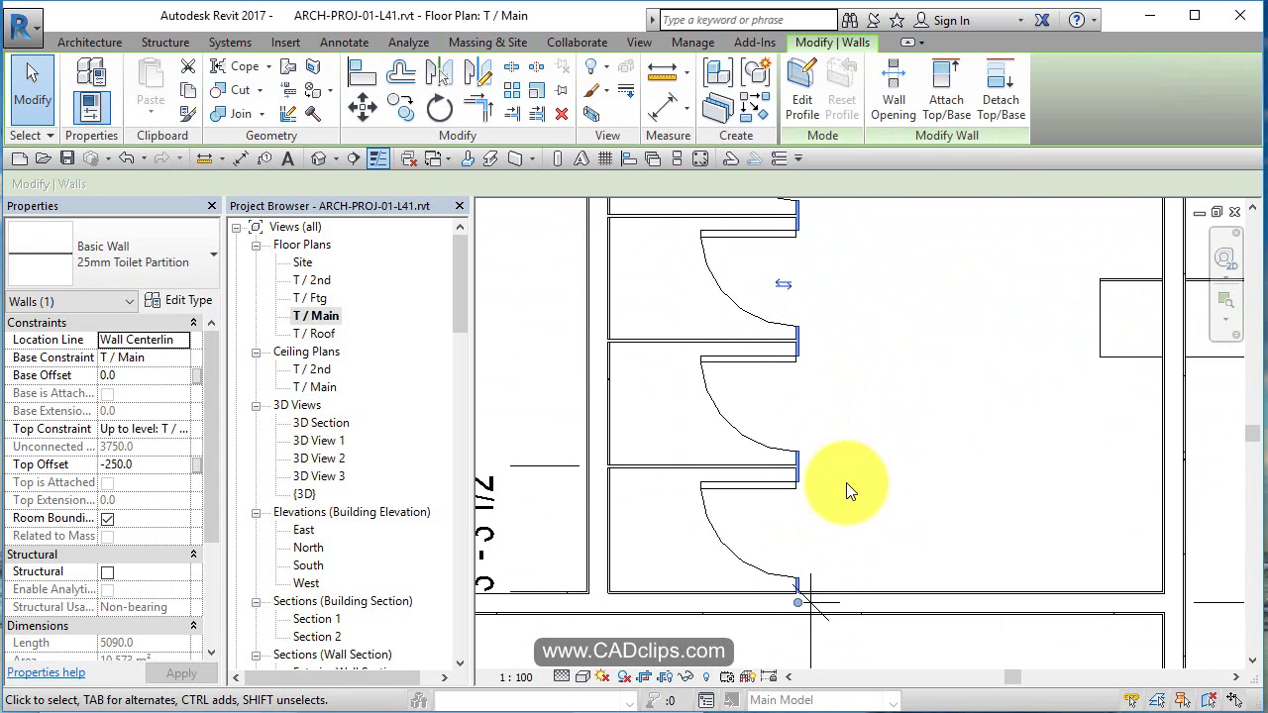
key("Right")
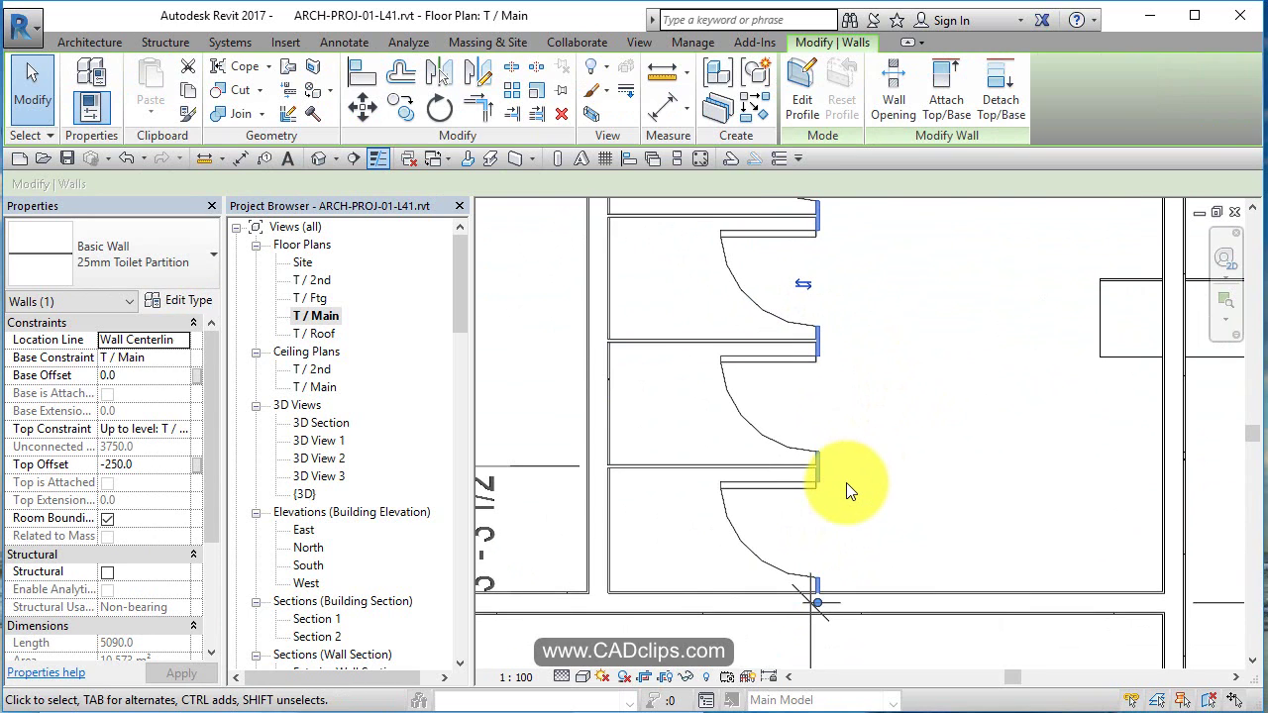
key("Escape")
Add a 1700 aligned dimension across the bottom stall above Storage.
scroll(841, 478, "down", 1)
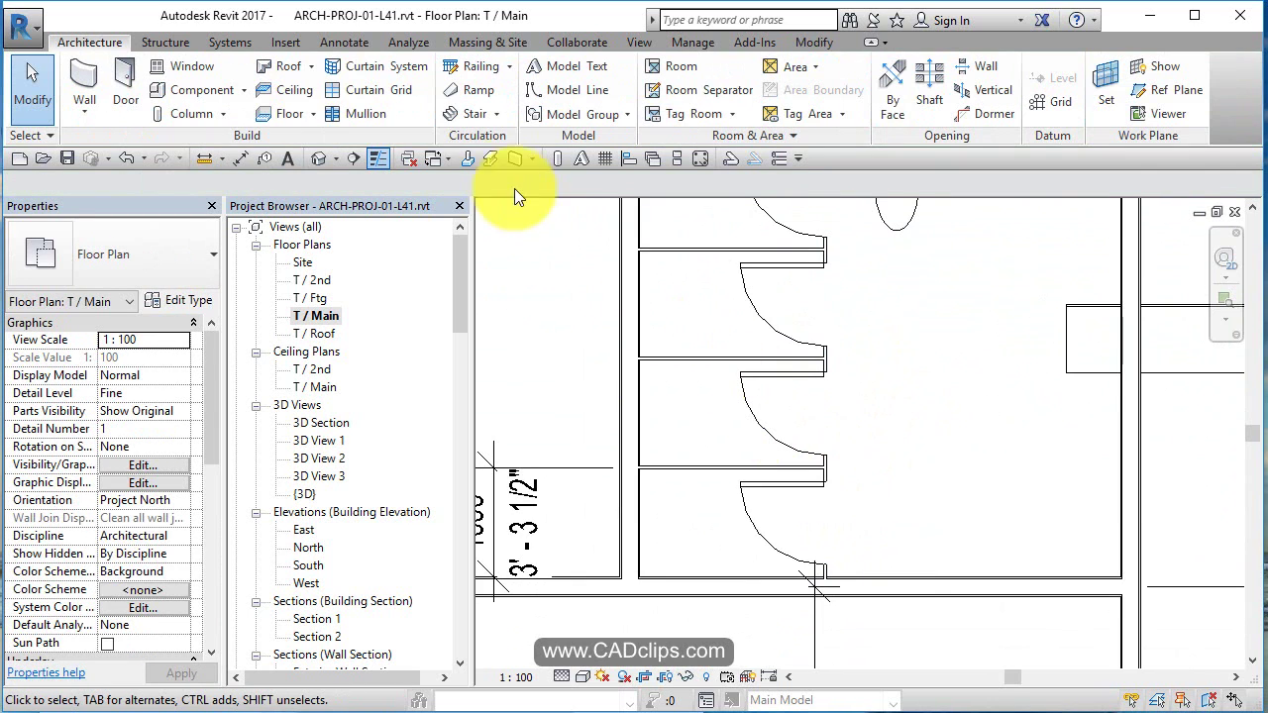
left_click(234, 158)
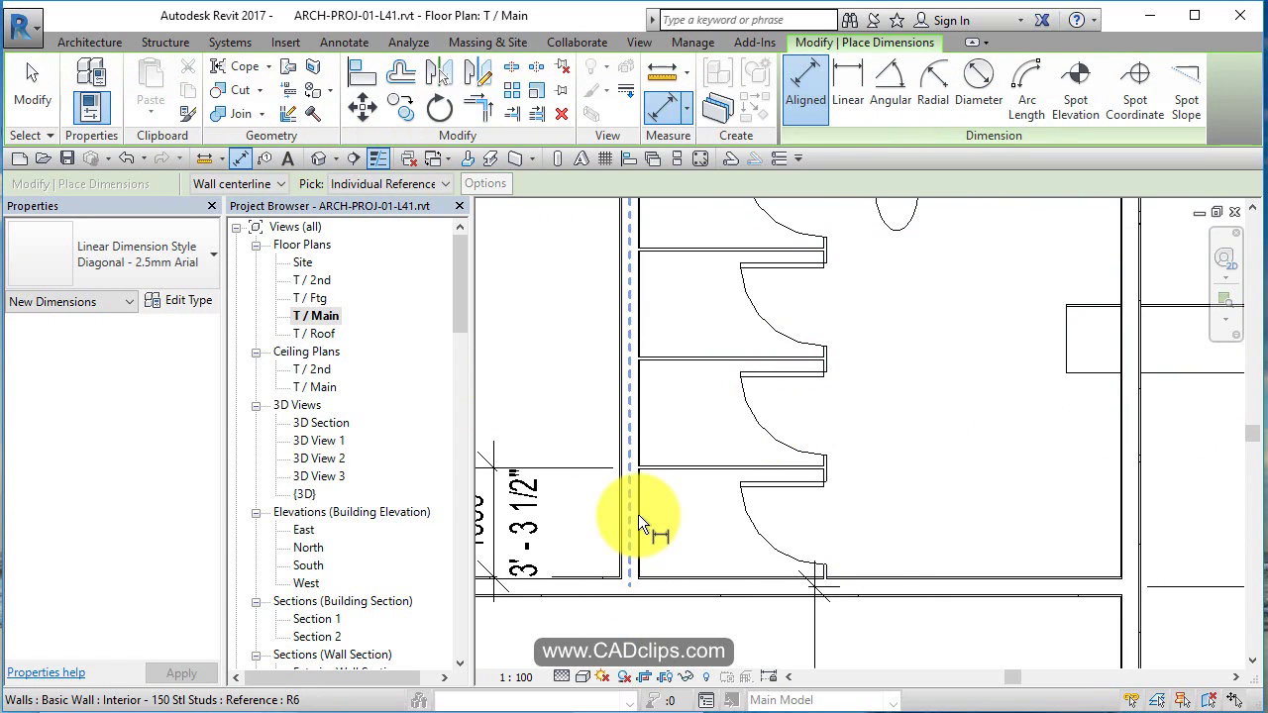
scroll(783, 535, "up", 3)
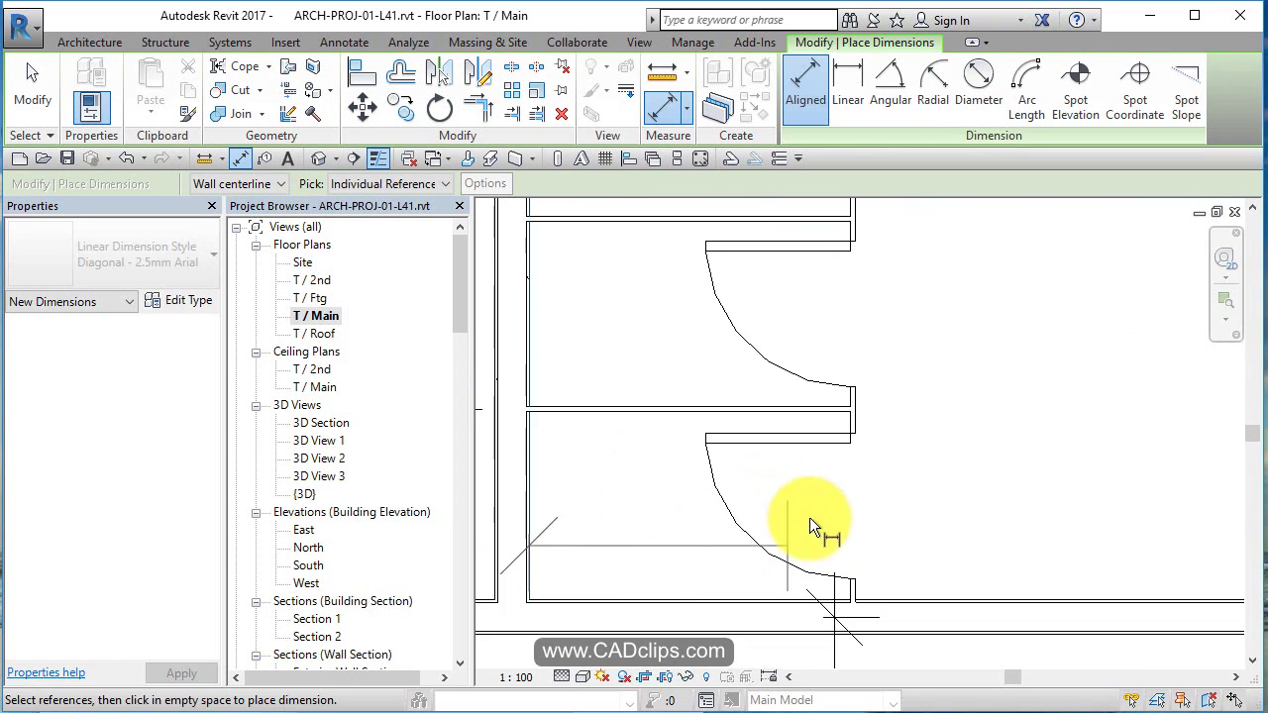
left_click(849, 412)
scroll(830, 412, "down", 2)
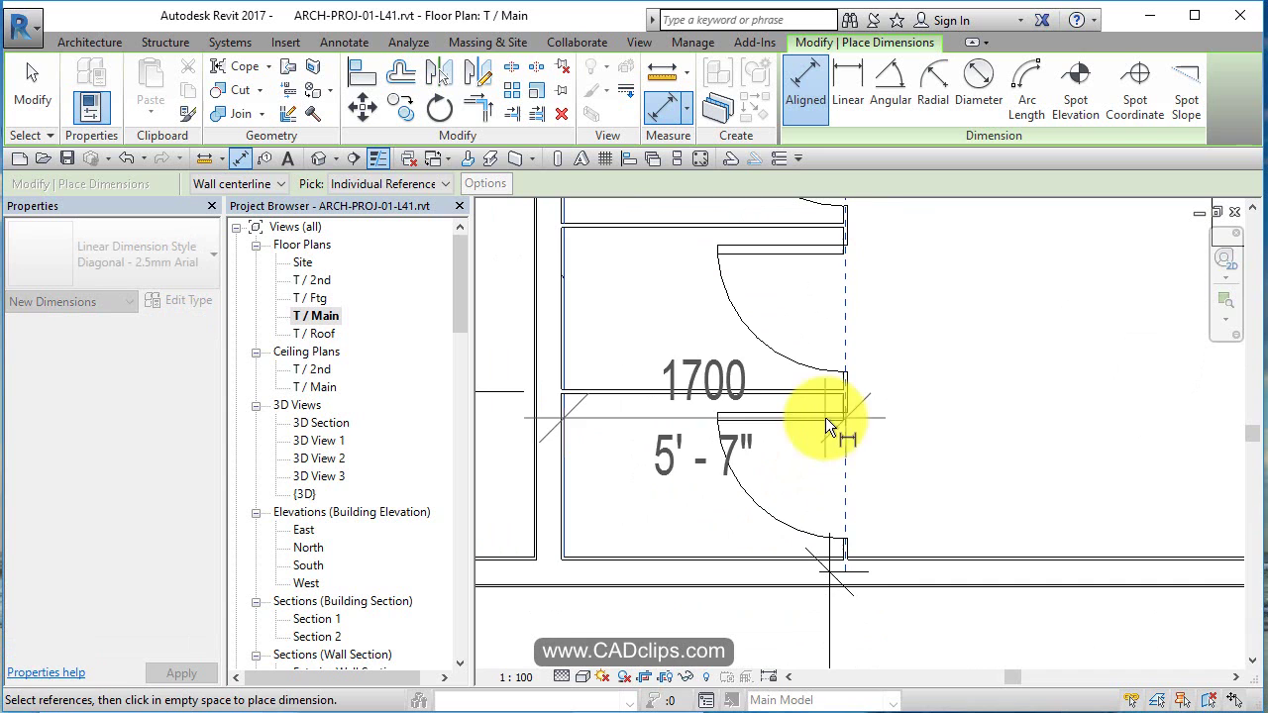
middle_click_drag(741, 508, 759, 327)
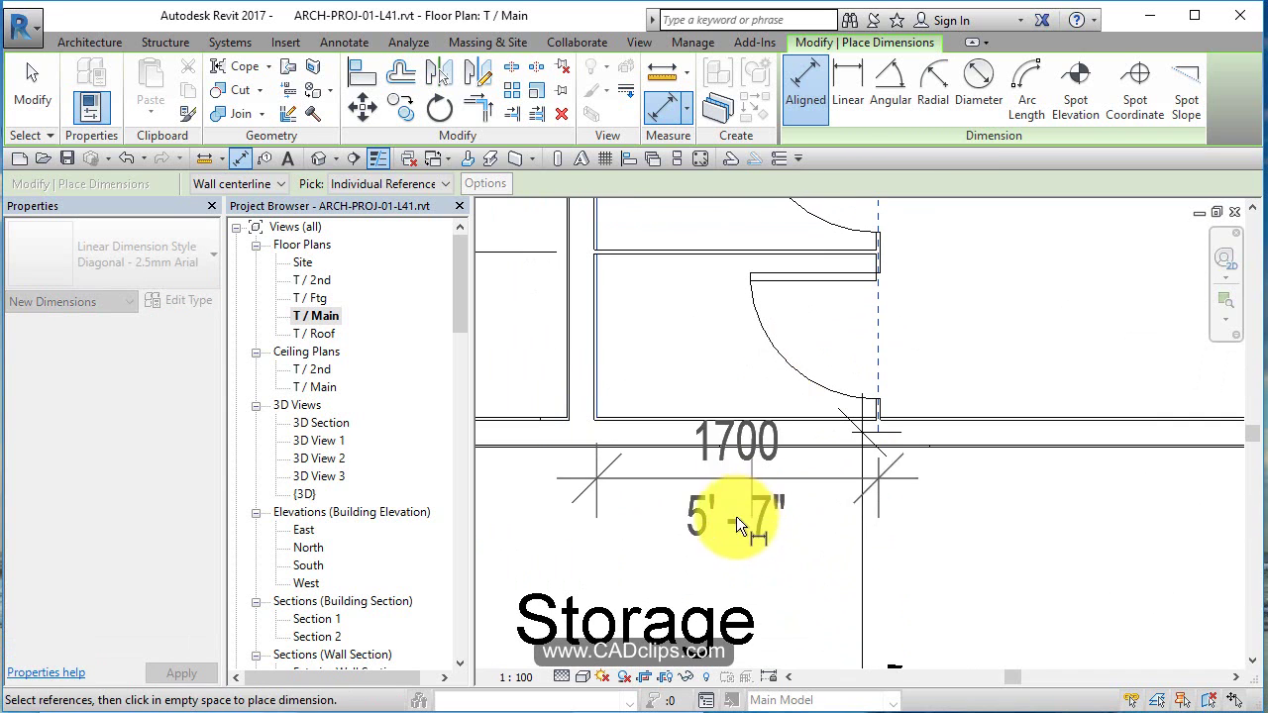
left_click(868, 530)
key("Escape")
key("Escape")
scroll(868, 530, "down", 1)
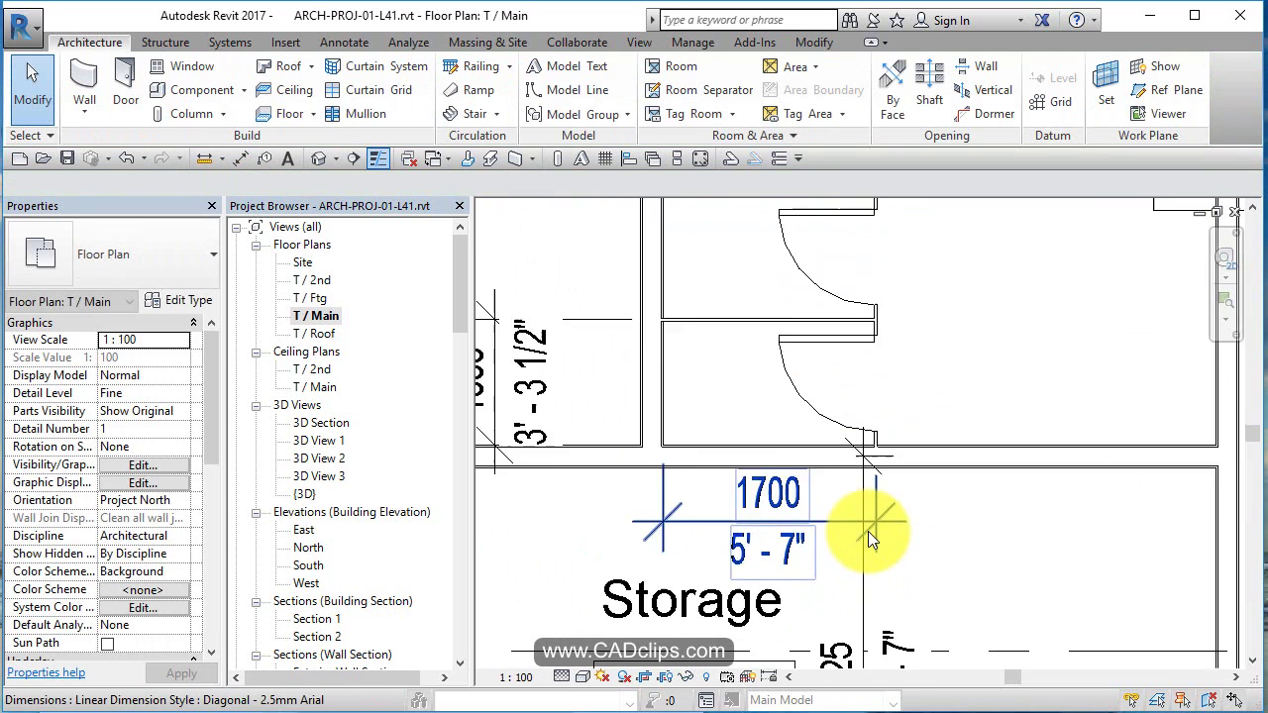
middle_click_drag(868, 531, 770, 558)
scroll(849, 354, "down", 1)
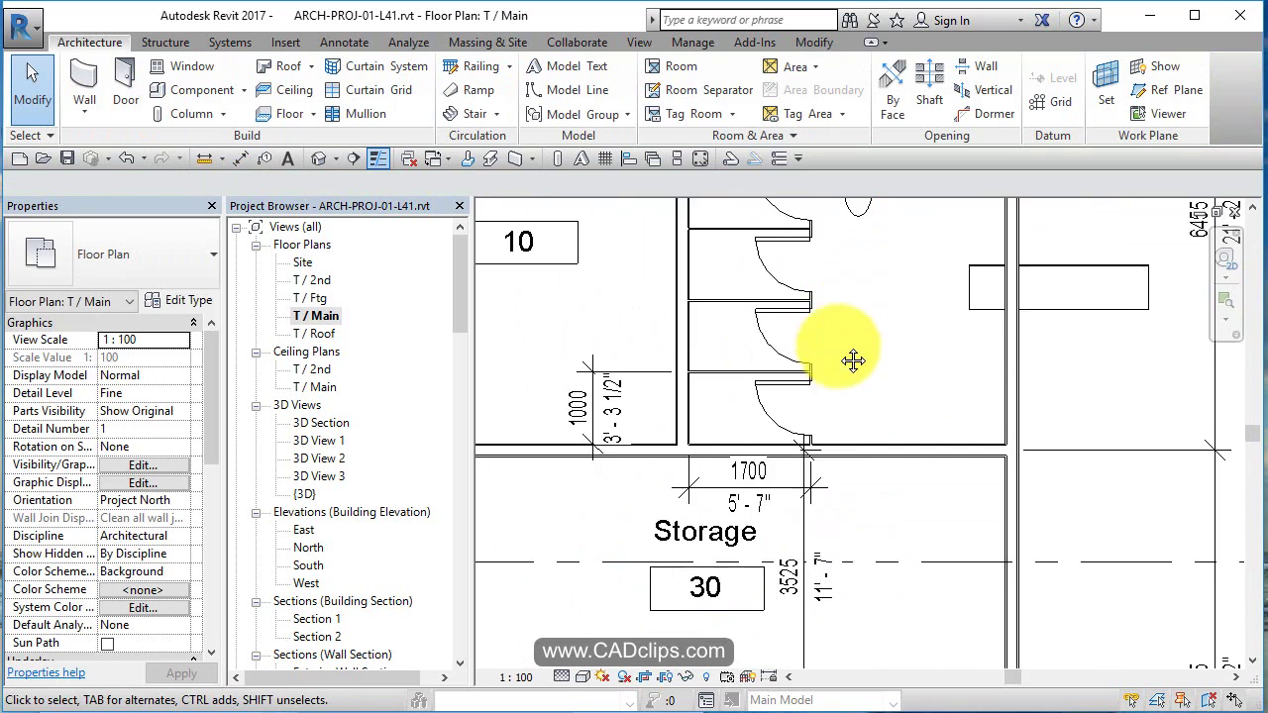
Place rotated copies of the M_Toilet-Domestic-3D toilet in the top two stalls, facing the doors.
middle_click_drag(850, 354, 830, 428)
left_click(827, 402)
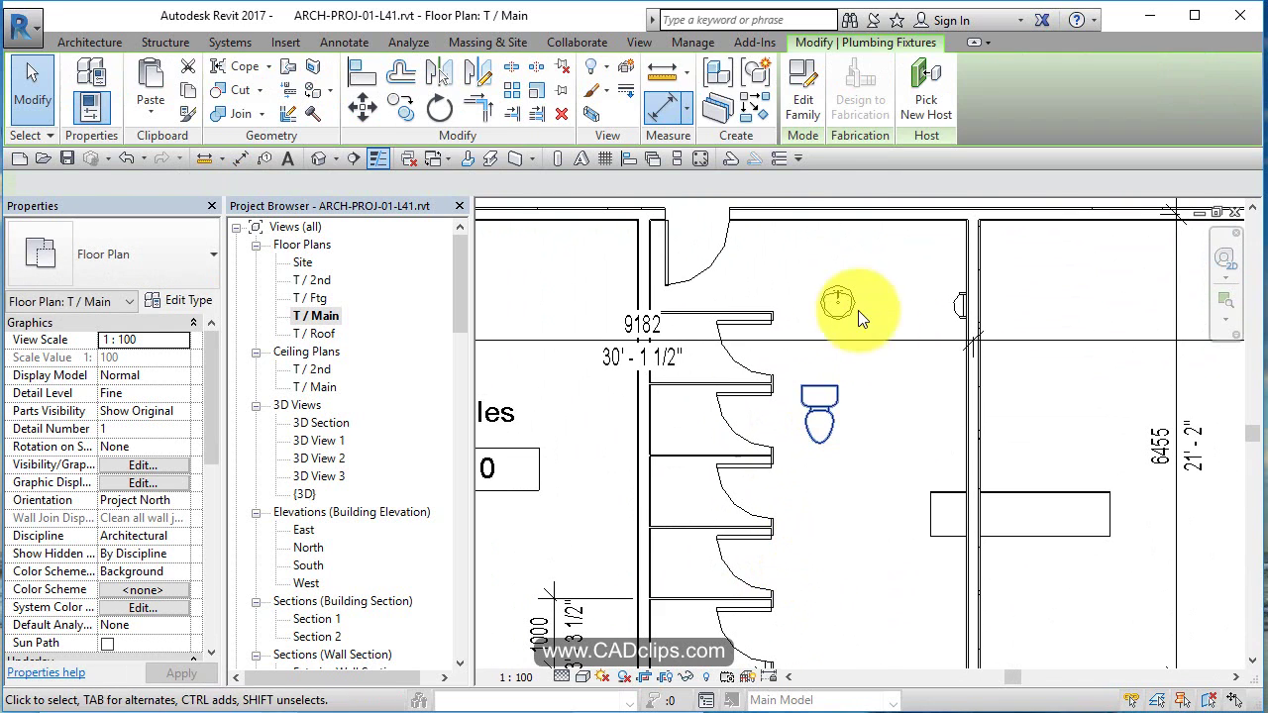
left_click(750, 105)
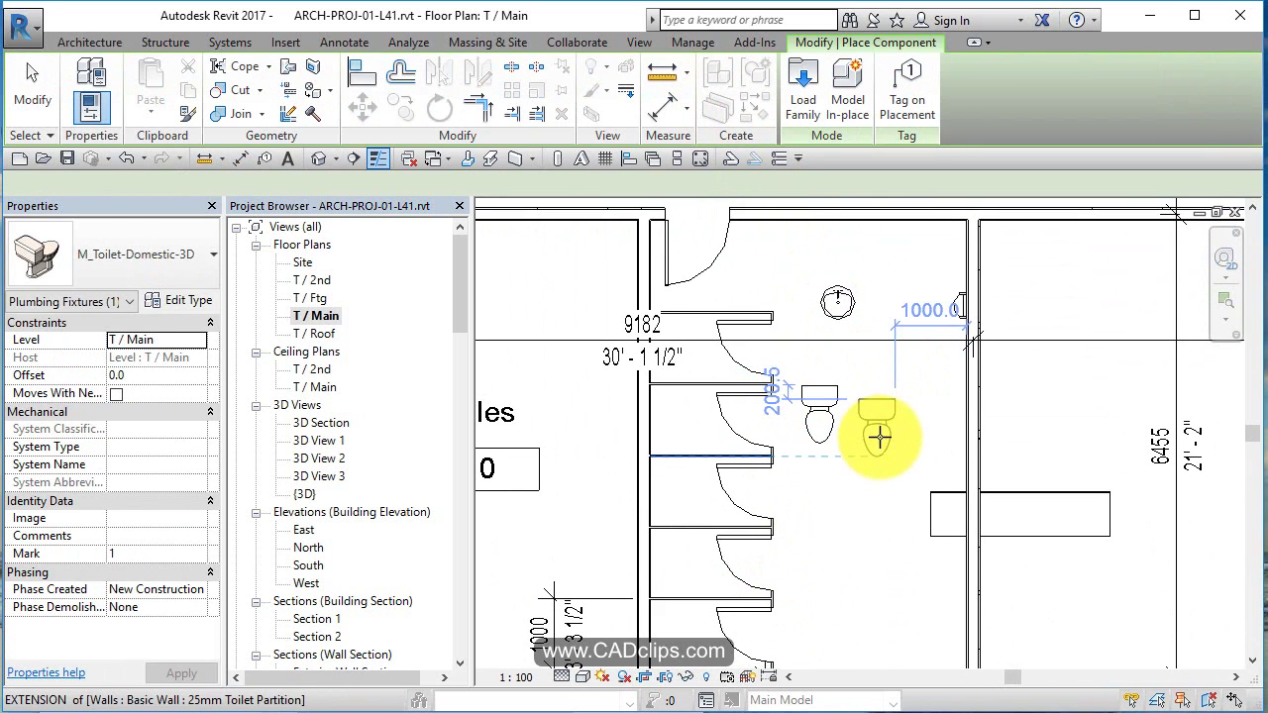
key("space")
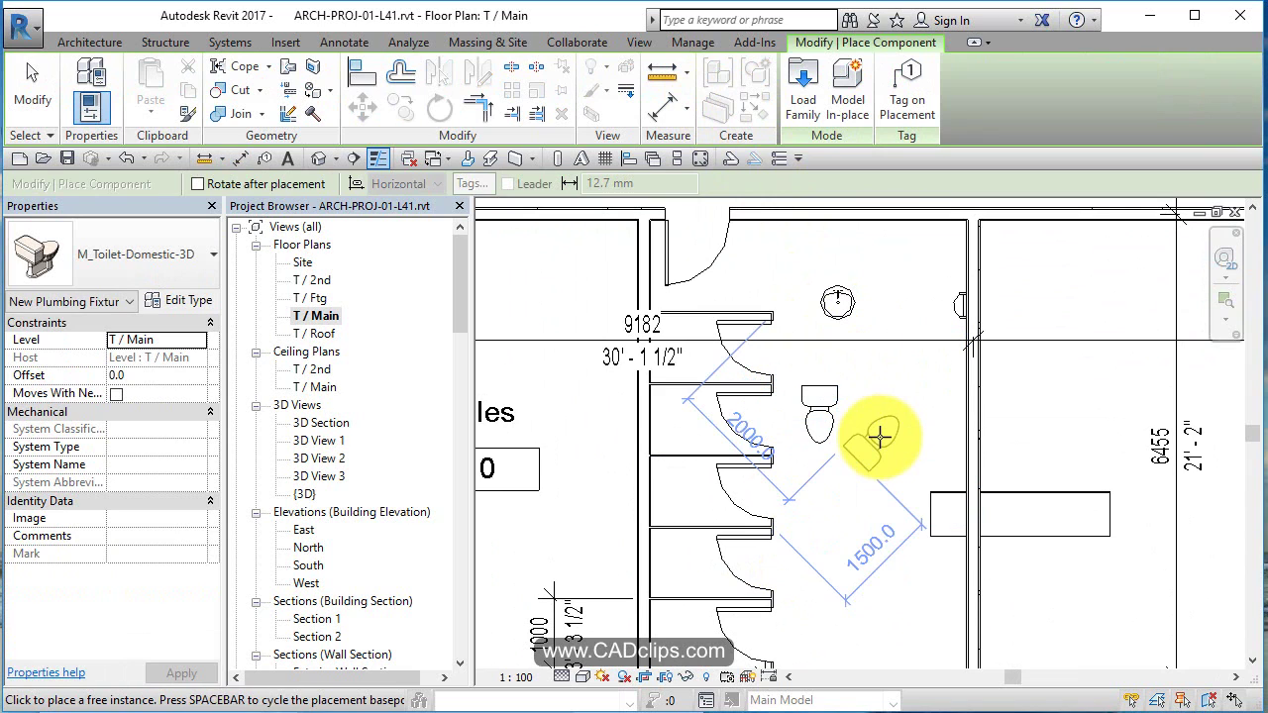
key("space")
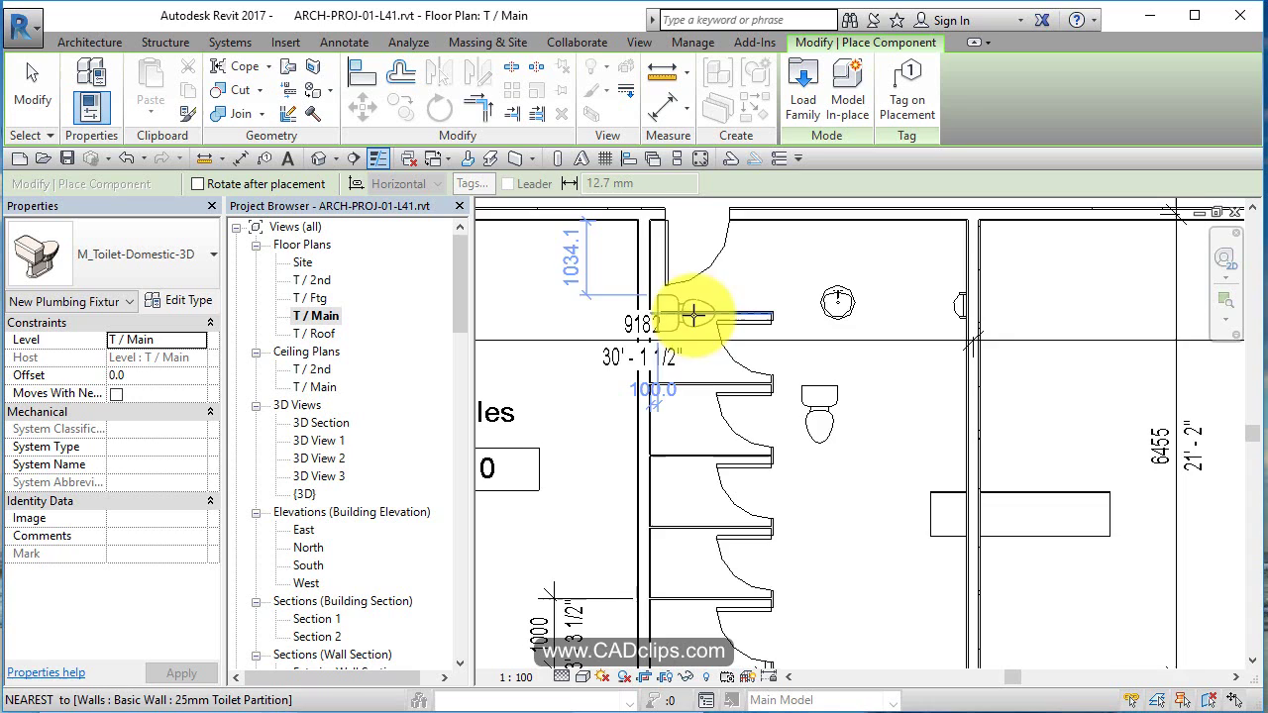
scroll(693, 315, "up", 2)
left_click(691, 367)
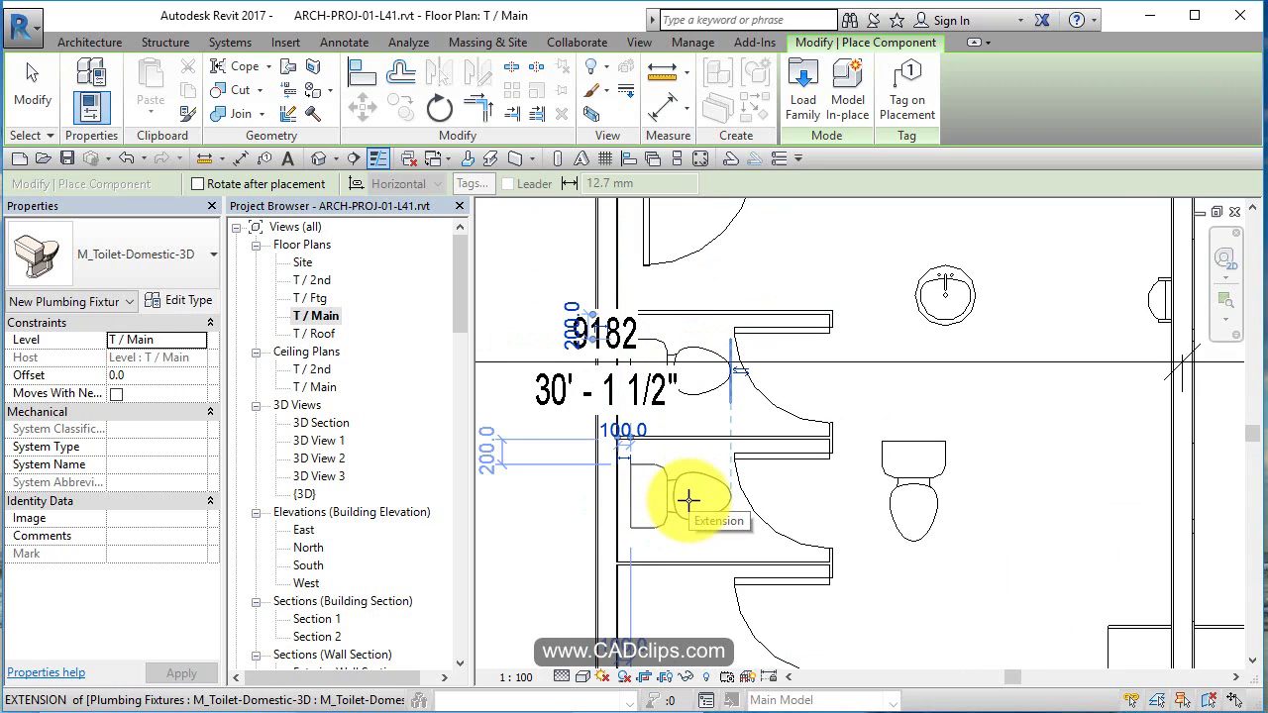
left_click(689, 498)
Add matching toilets to the remaining lower stalls down to the bottom stall.
middle_click_drag(716, 566, 731, 354)
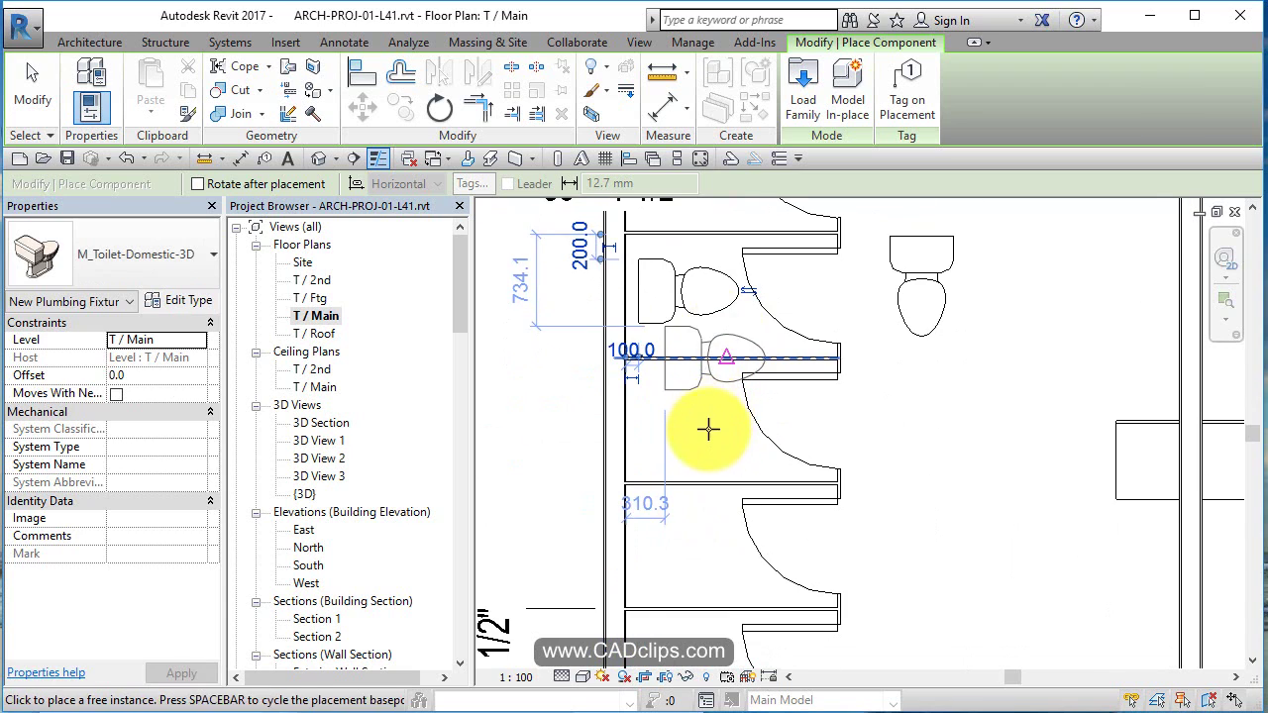
left_click(700, 421)
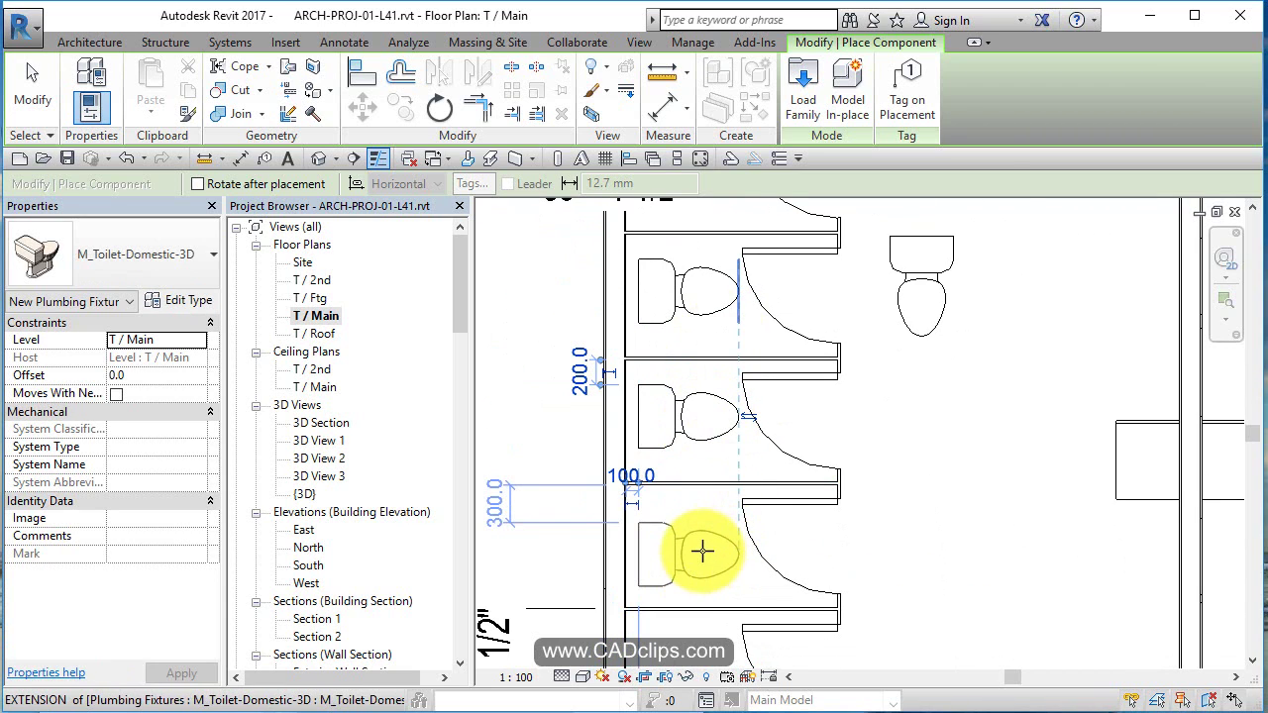
left_click(702, 551)
middle_click_drag(773, 571, 816, 470)
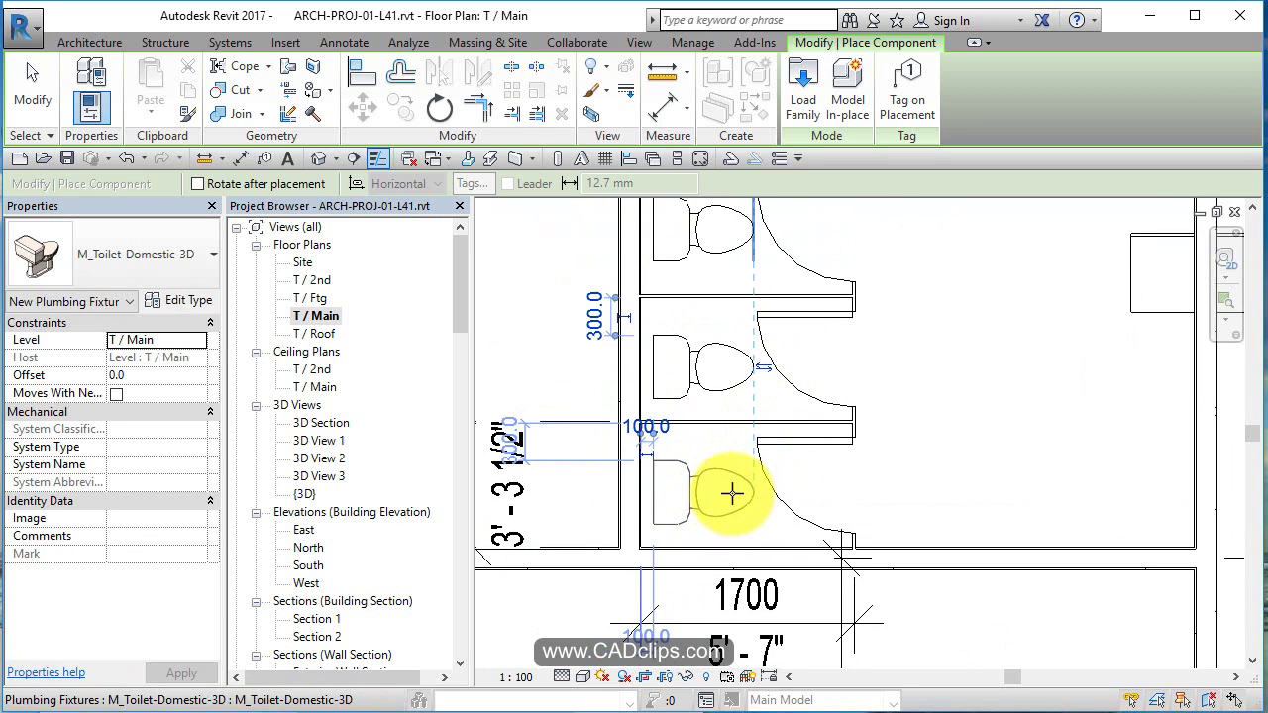
left_click(731, 493)
scroll(731, 493, "down", 4)
middle_click_drag(731, 487, 826, 354)
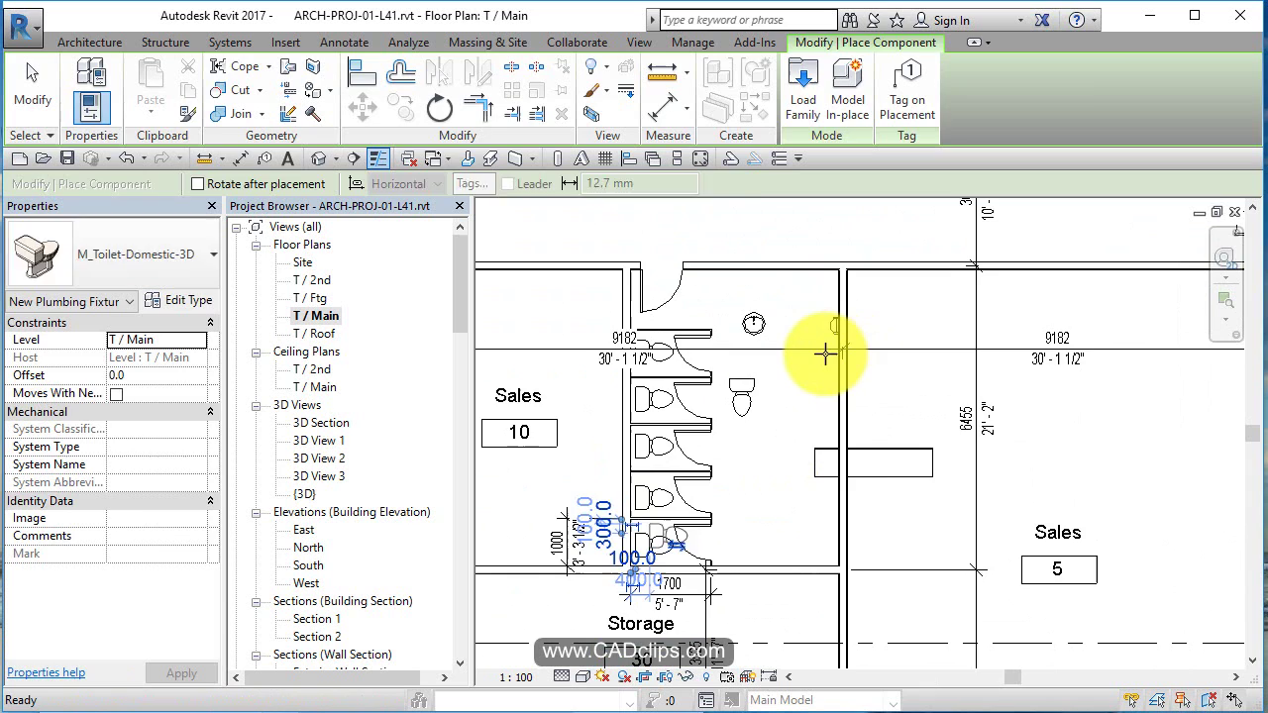
Place a rotated, vertical copy of the counter top along the wall by the urinal.
key("Escape")
key("Escape")
scroll(826, 352, "up", 1)
left_click(882, 479)
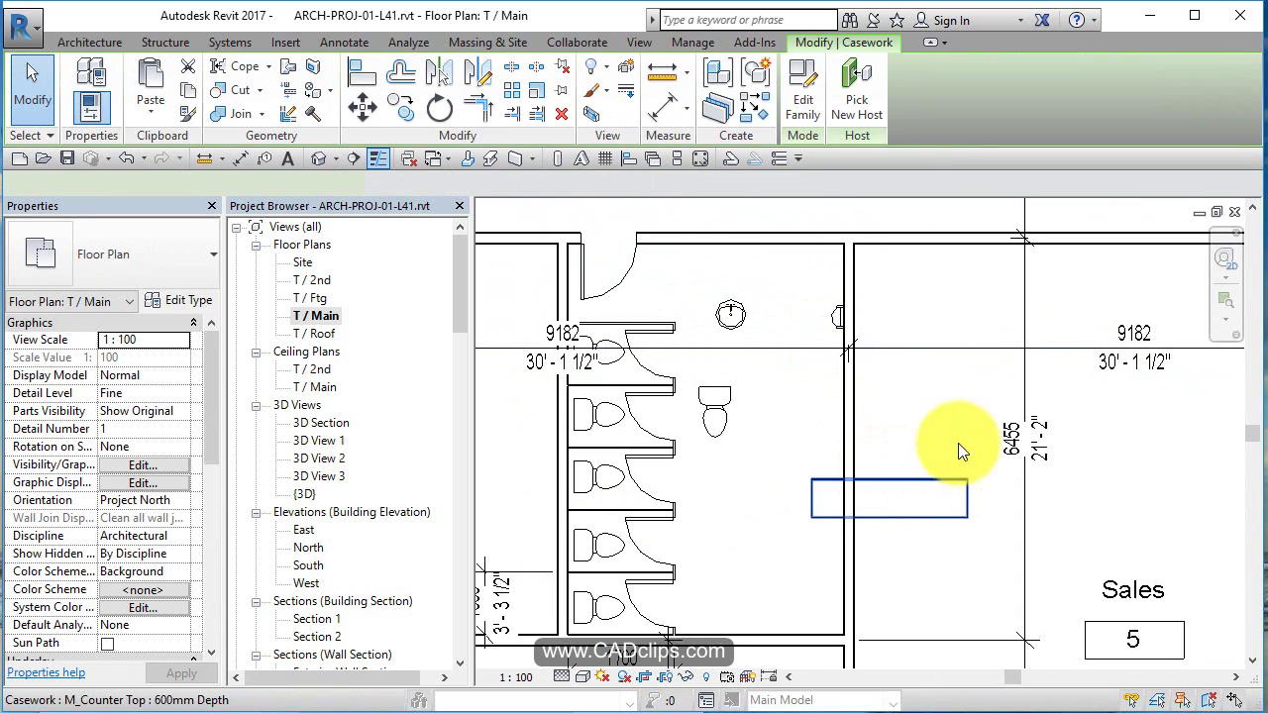
left_click(755, 72)
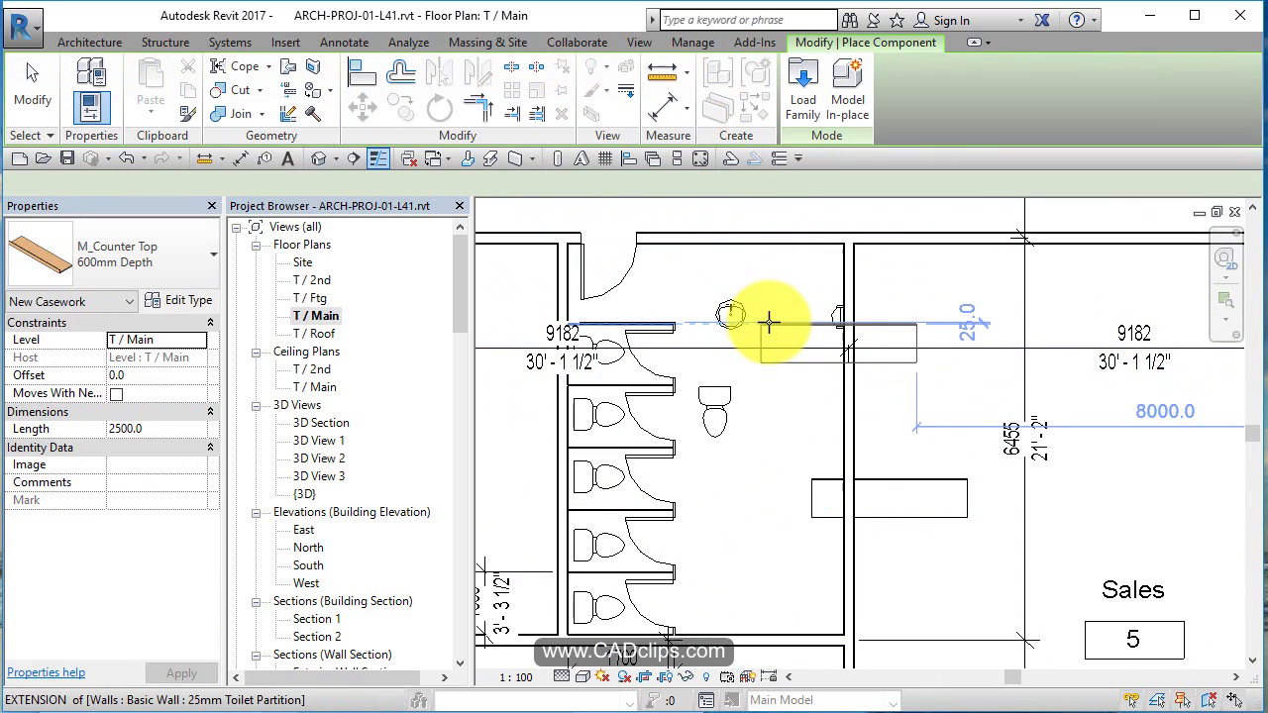
key("space")
scroll(806, 274, "up", 1)
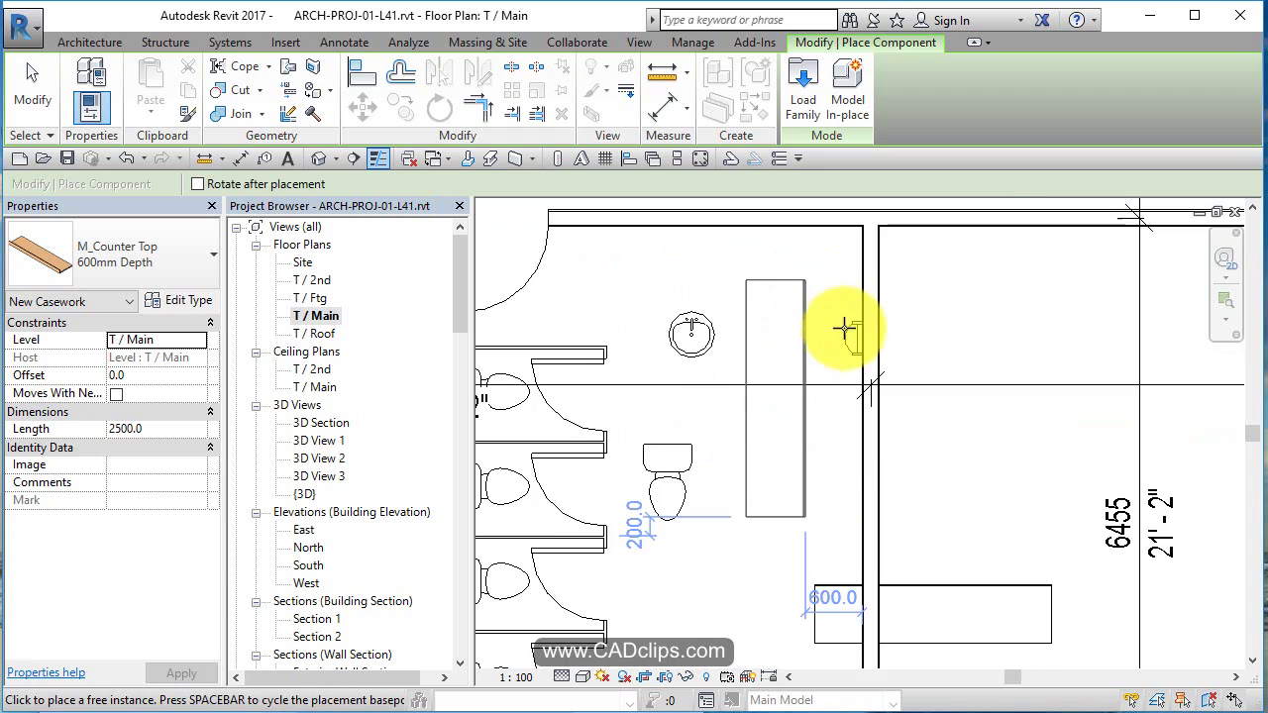
scroll(849, 334, "up", 1)
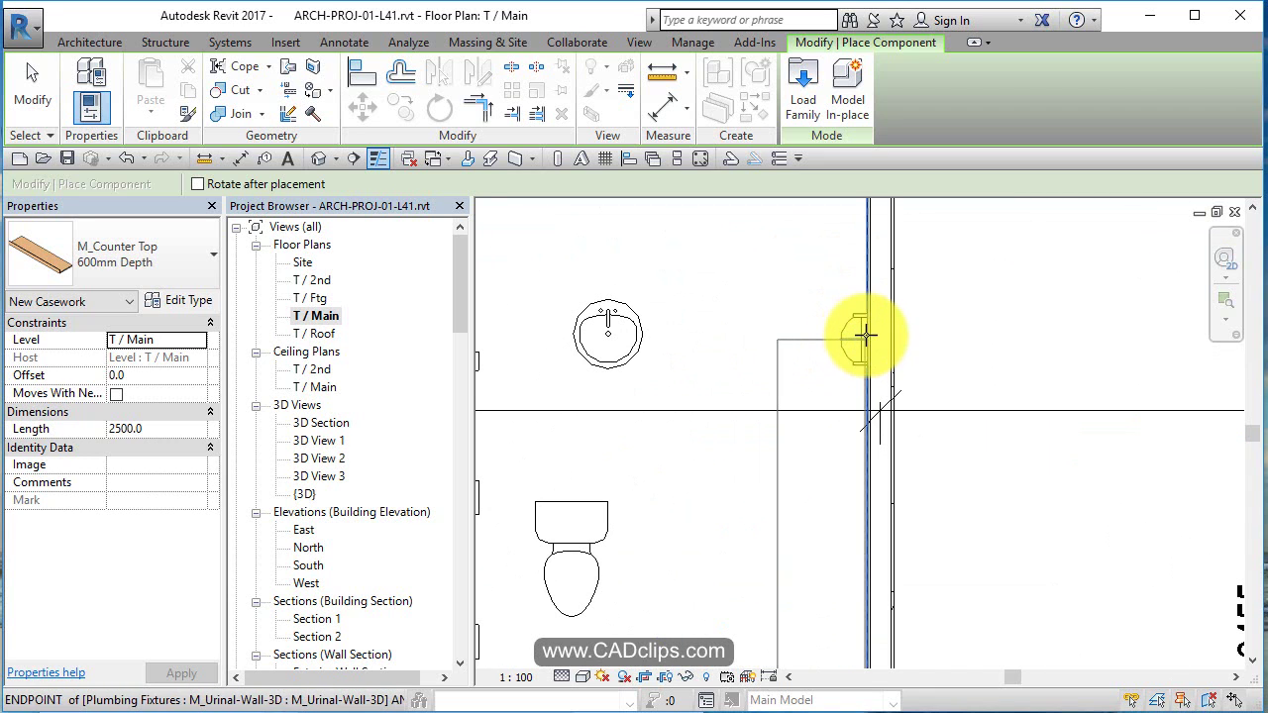
left_click(865, 335)
scroll(863, 275, "down", 2)
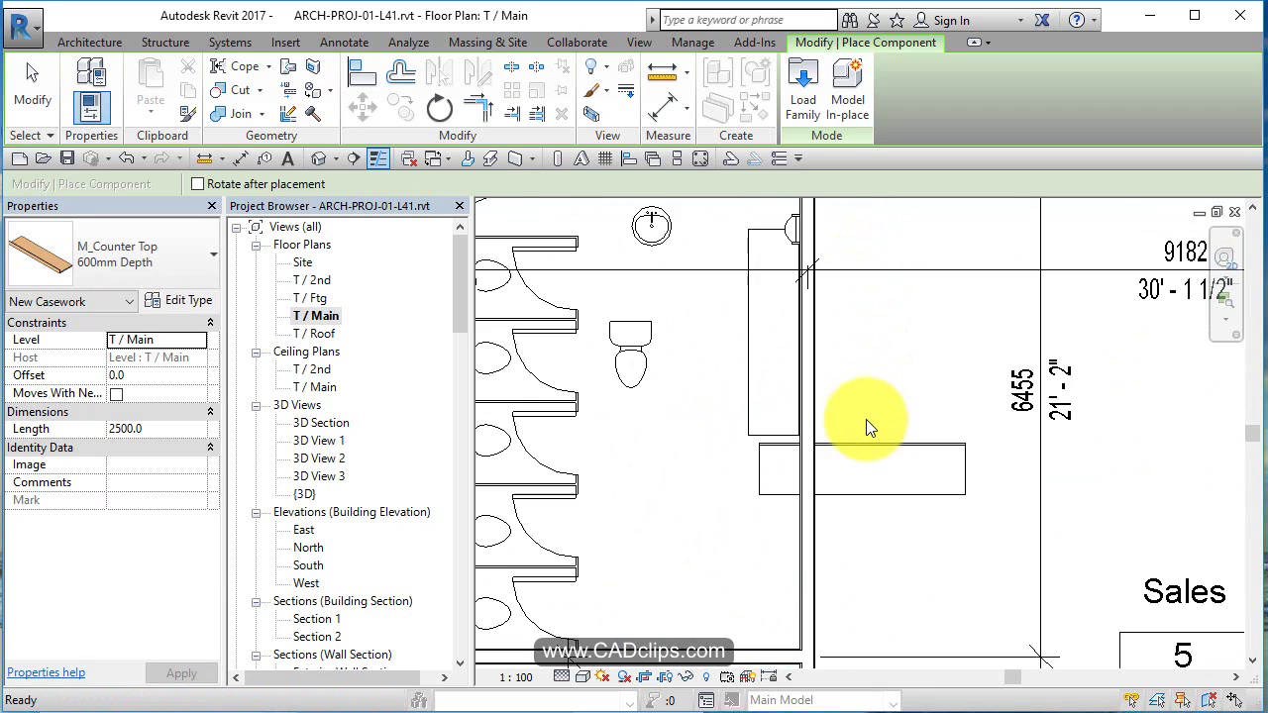
left_click(866, 442)
key("Escape")
key("Escape")
Delete the leftover horizontal counter top and slide the urinal down the wall.
left_click(866, 442)
key("Delete")
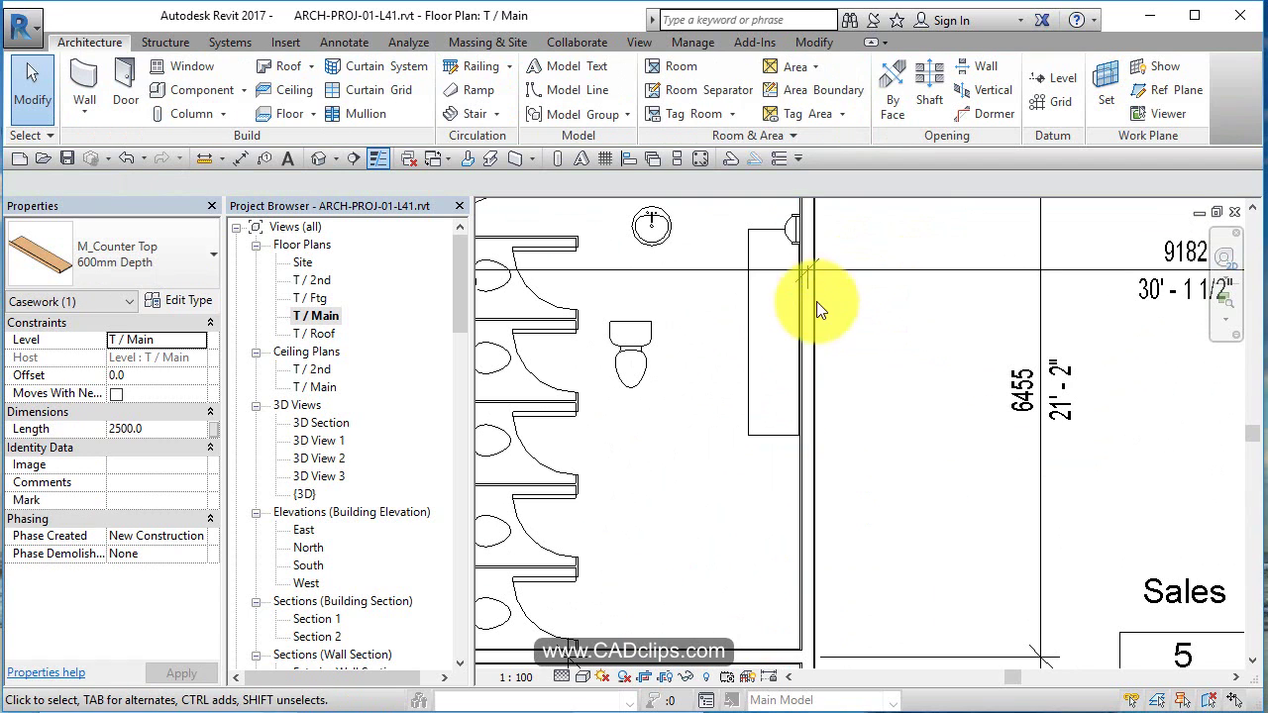
left_click_drag(793, 230, 807, 476)
key("Escape")
Draw a first short 25mm Toilet Partition wall off the stall wall.
left_click(540, 566)
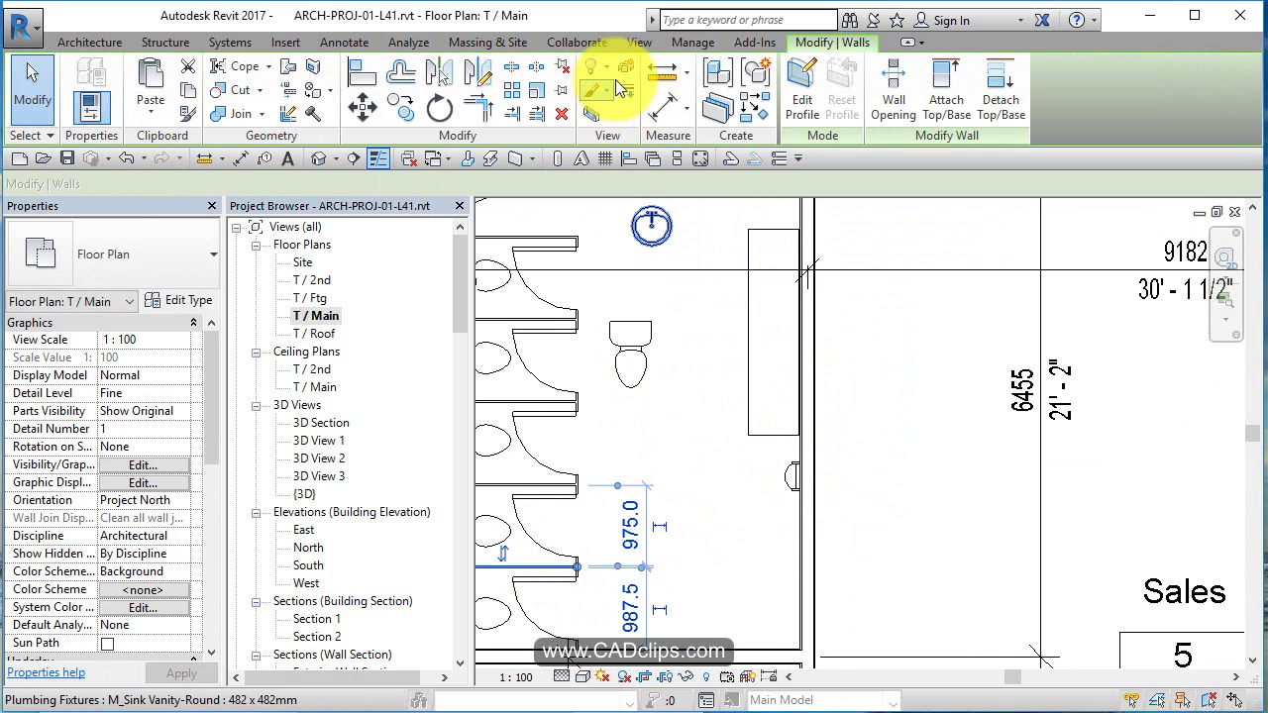
left_click(758, 104)
scroll(798, 471, "up", 1)
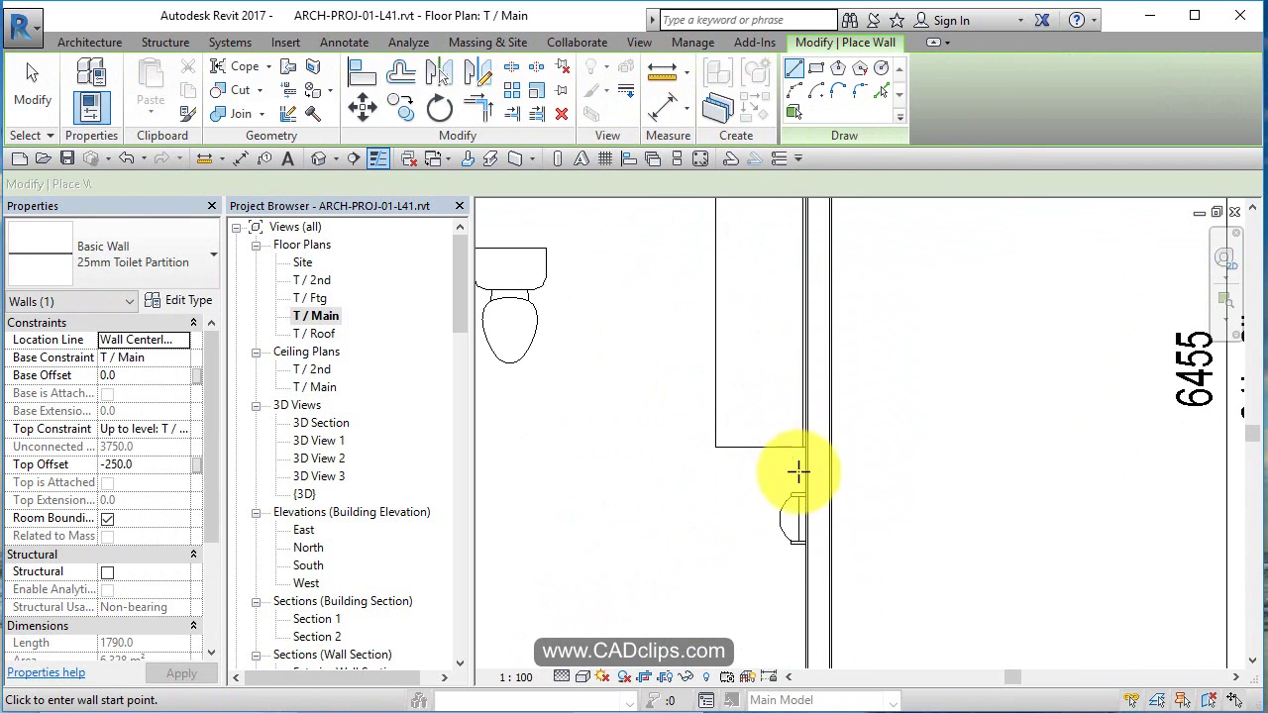
left_click(801, 481)
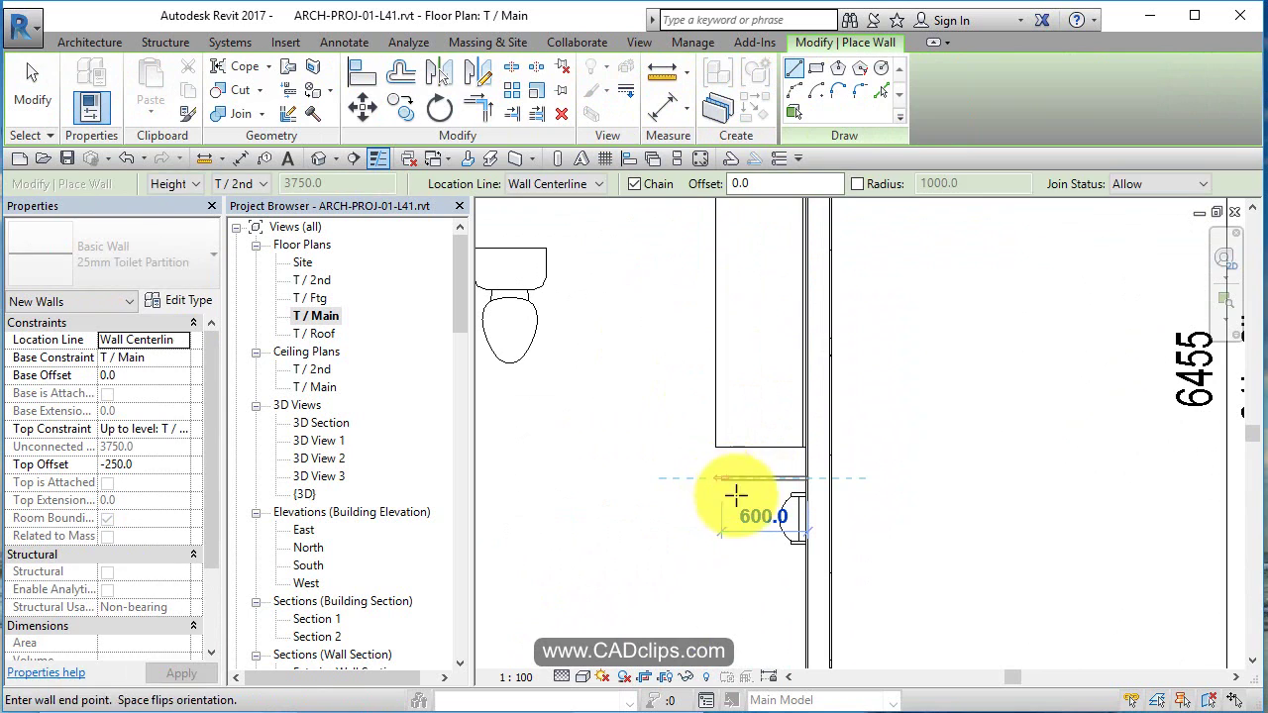
left_click(735, 494)
key("Escape")
key("Escape")
Draw three more 585 long partitions from the interior wall, spaced down the urinal area.
middle_click_drag(826, 430, 829, 283)
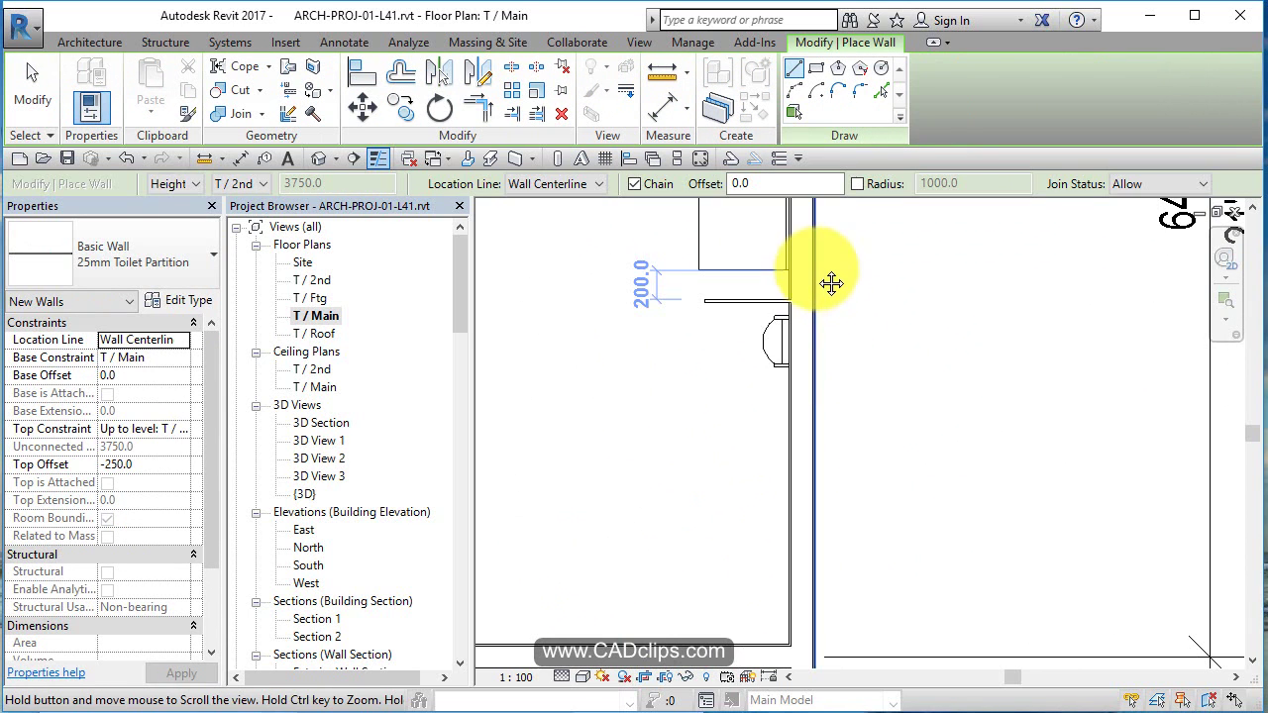
left_click(785, 407)
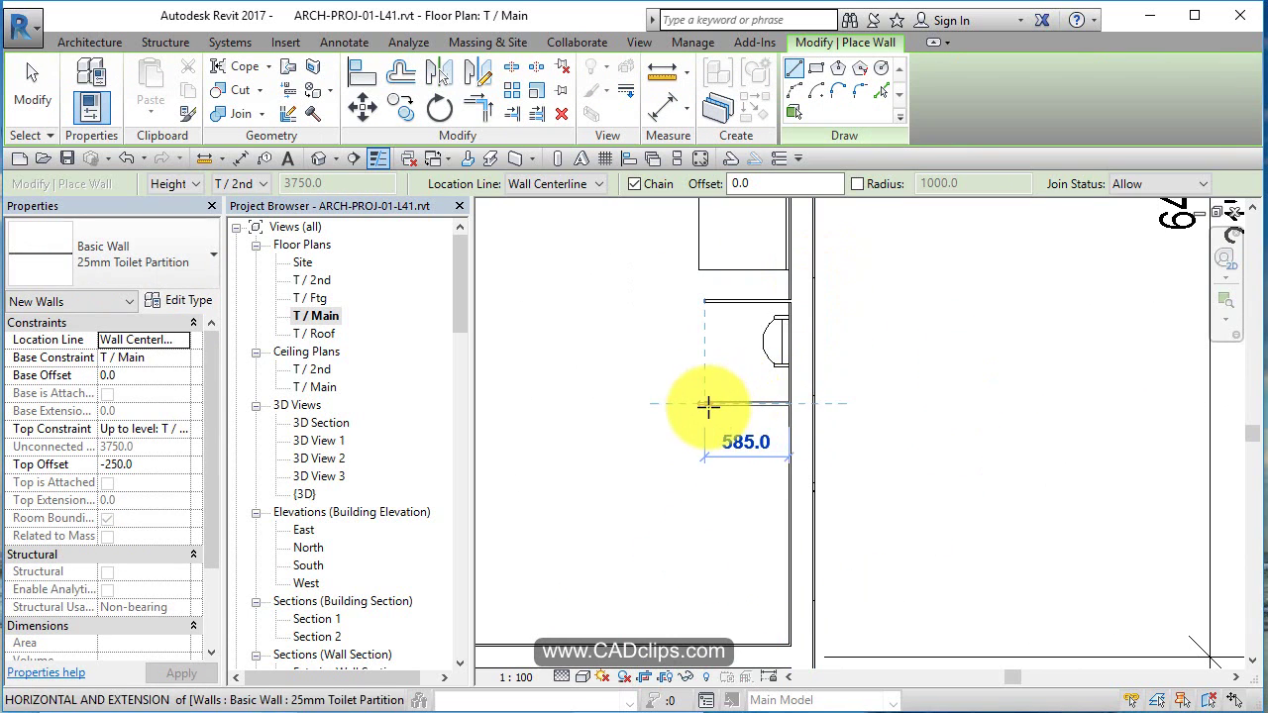
left_click(707, 405)
key("Escape")
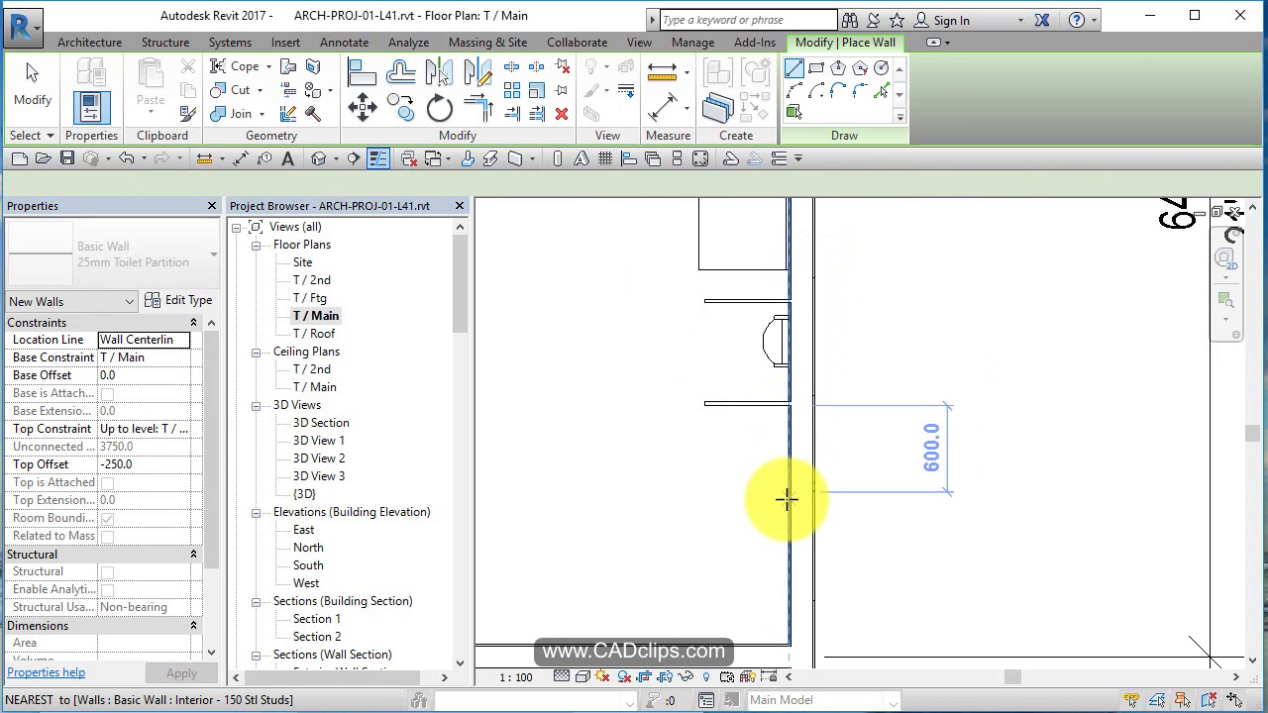
left_click(789, 493)
left_click(711, 490)
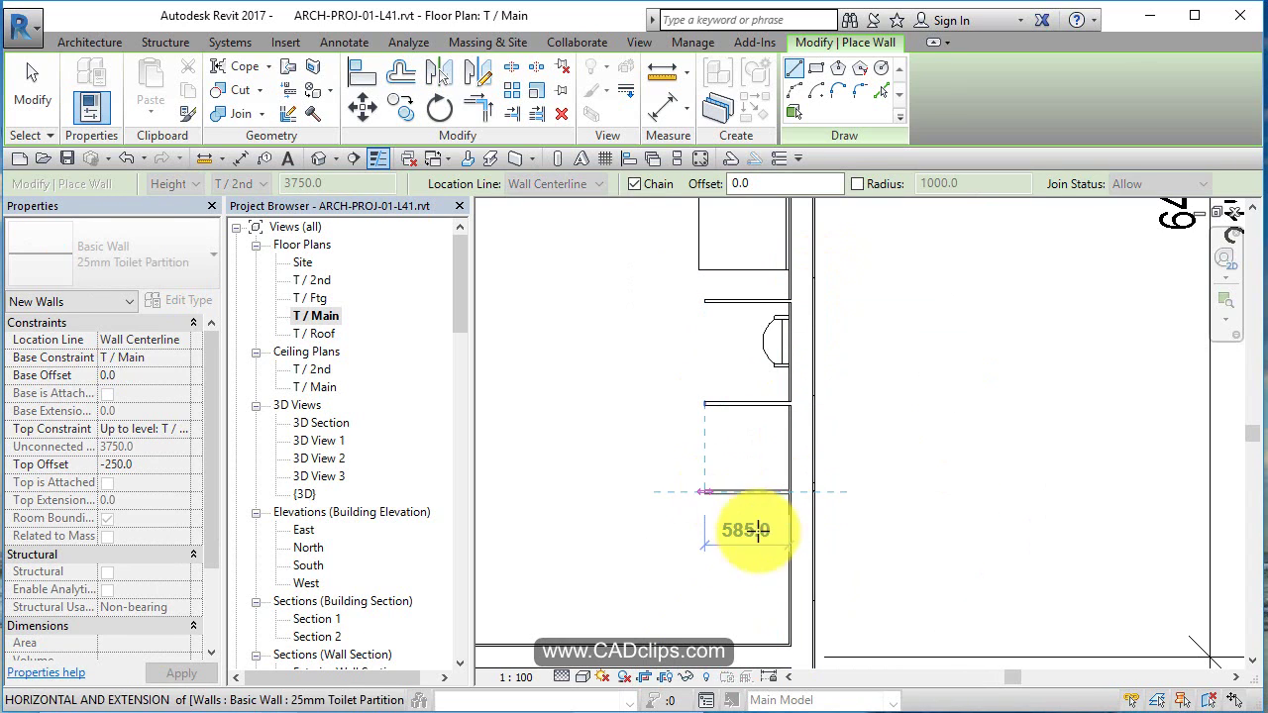
key("Escape")
left_click(788, 572)
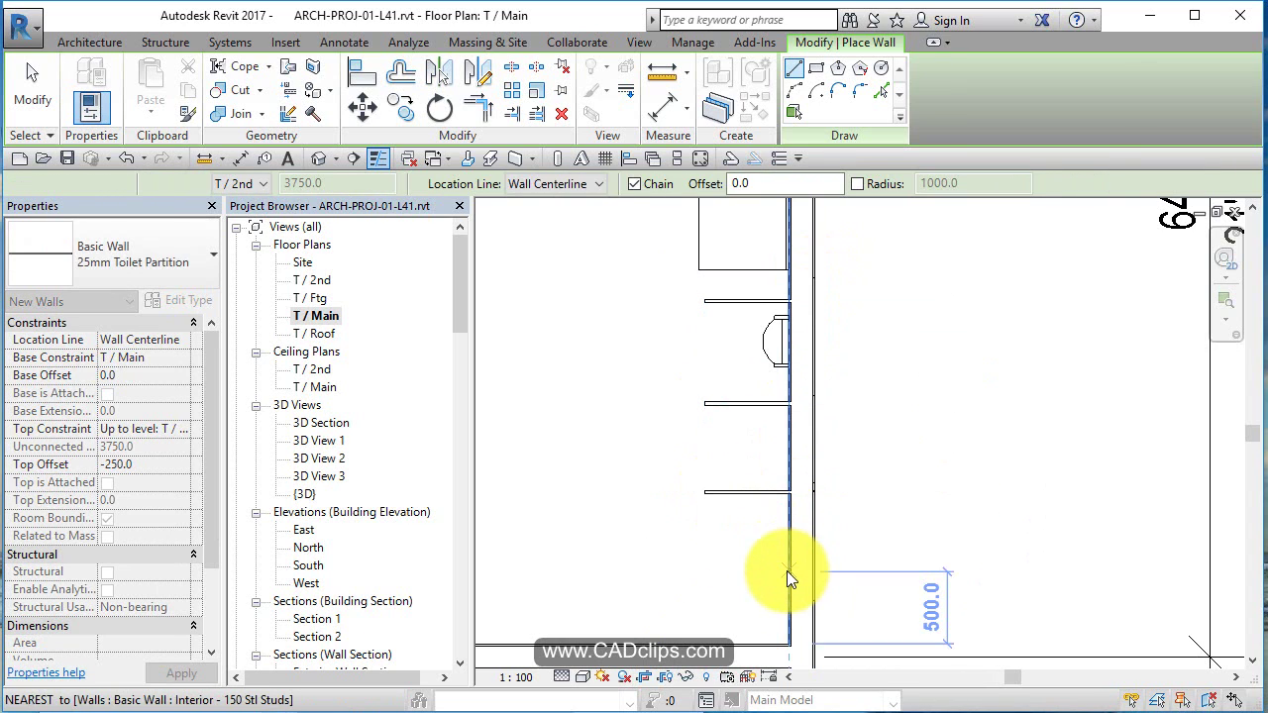
left_click(705, 565)
key("Escape")
key("Escape")
Check the new partitions by selecting them, then select the urinal.
scroll(717, 566, "down", 2)
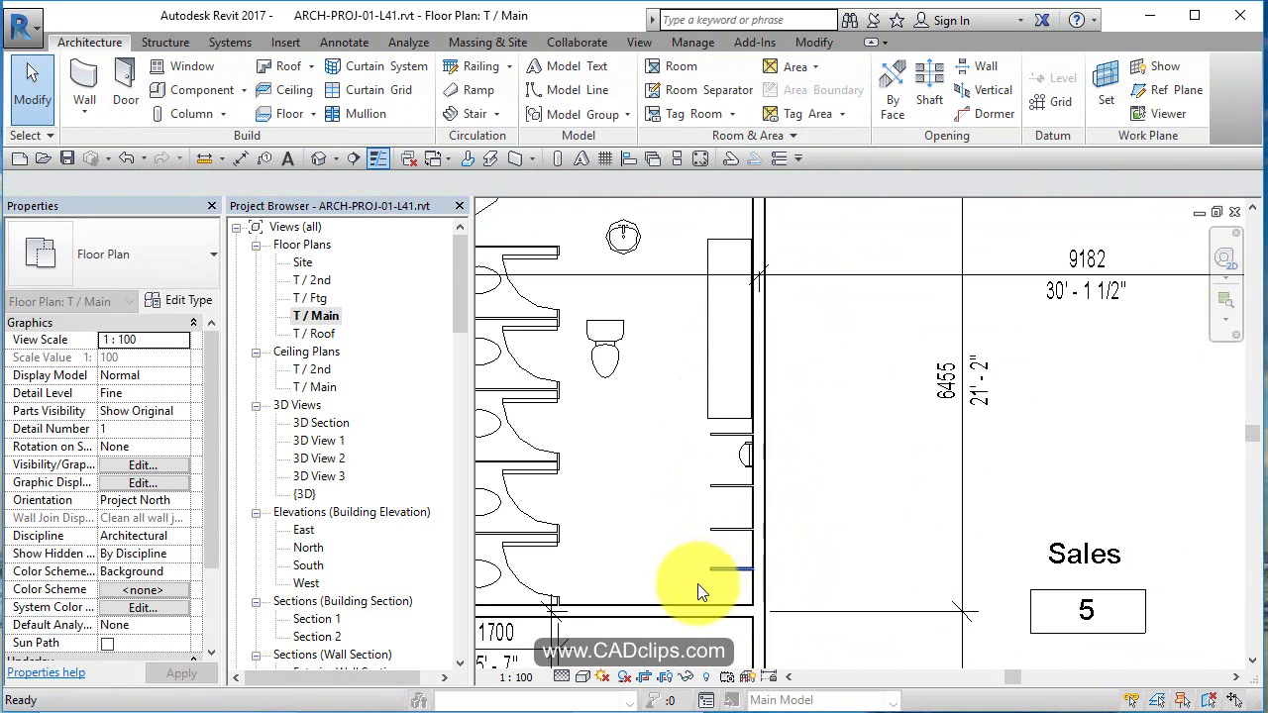
left_click_drag(674, 583, 811, 442)
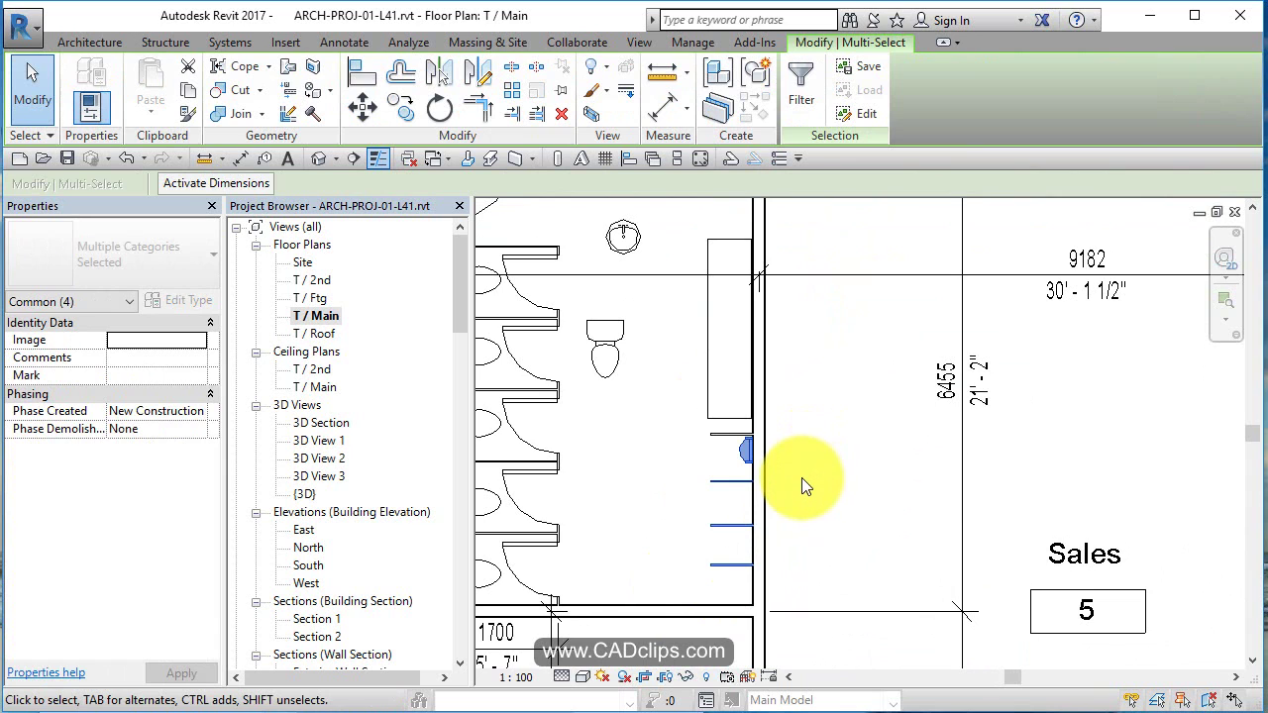
scroll(768, 540, "up", 2)
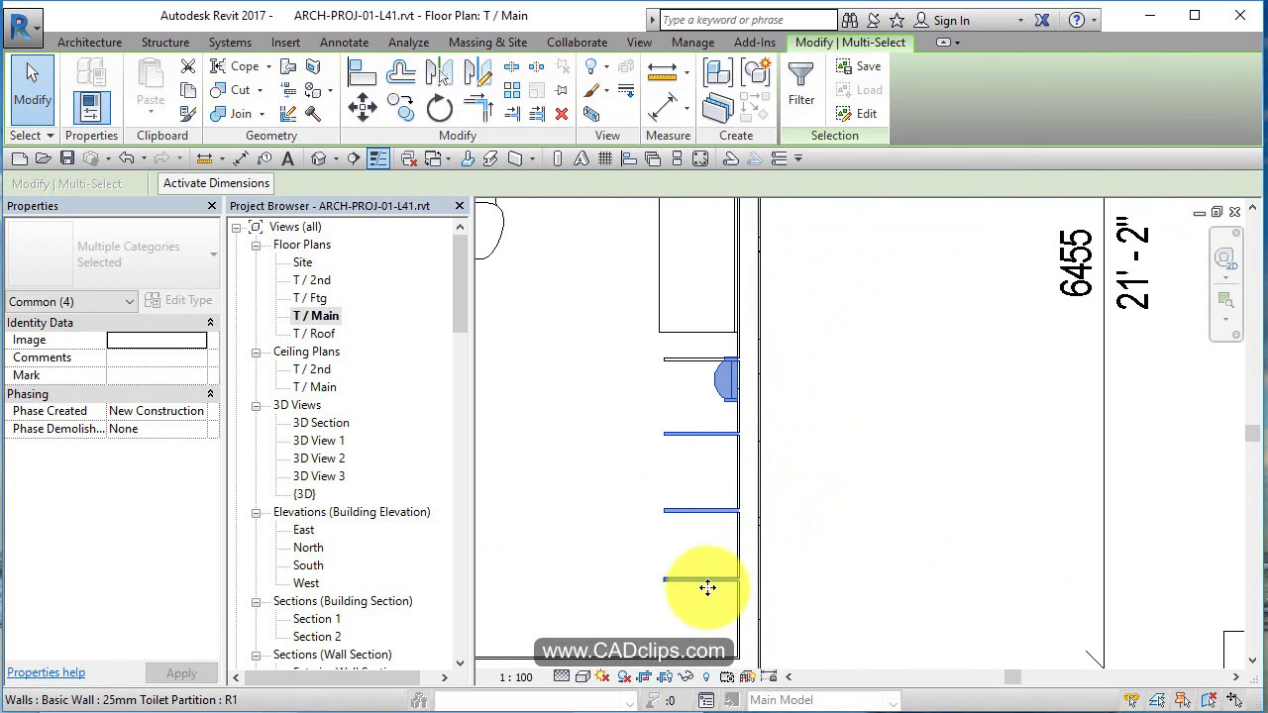
left_click(703, 581)
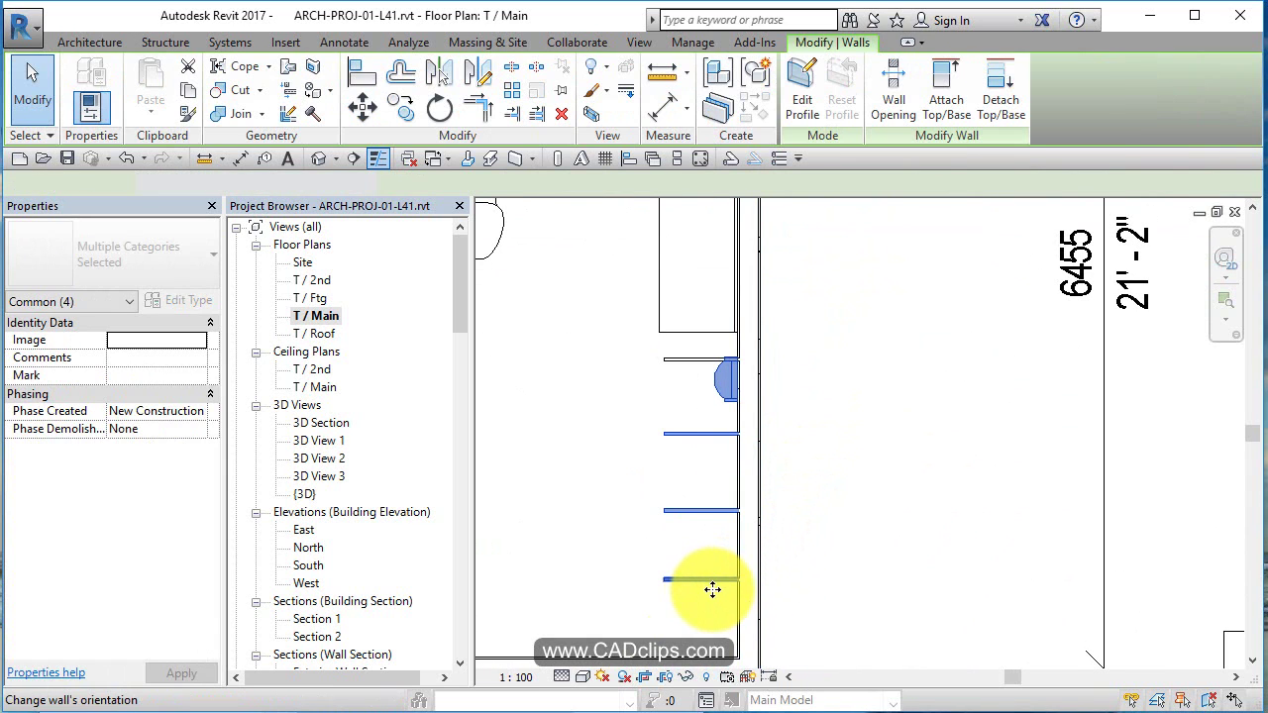
left_click(784, 455)
left_click(725, 384)
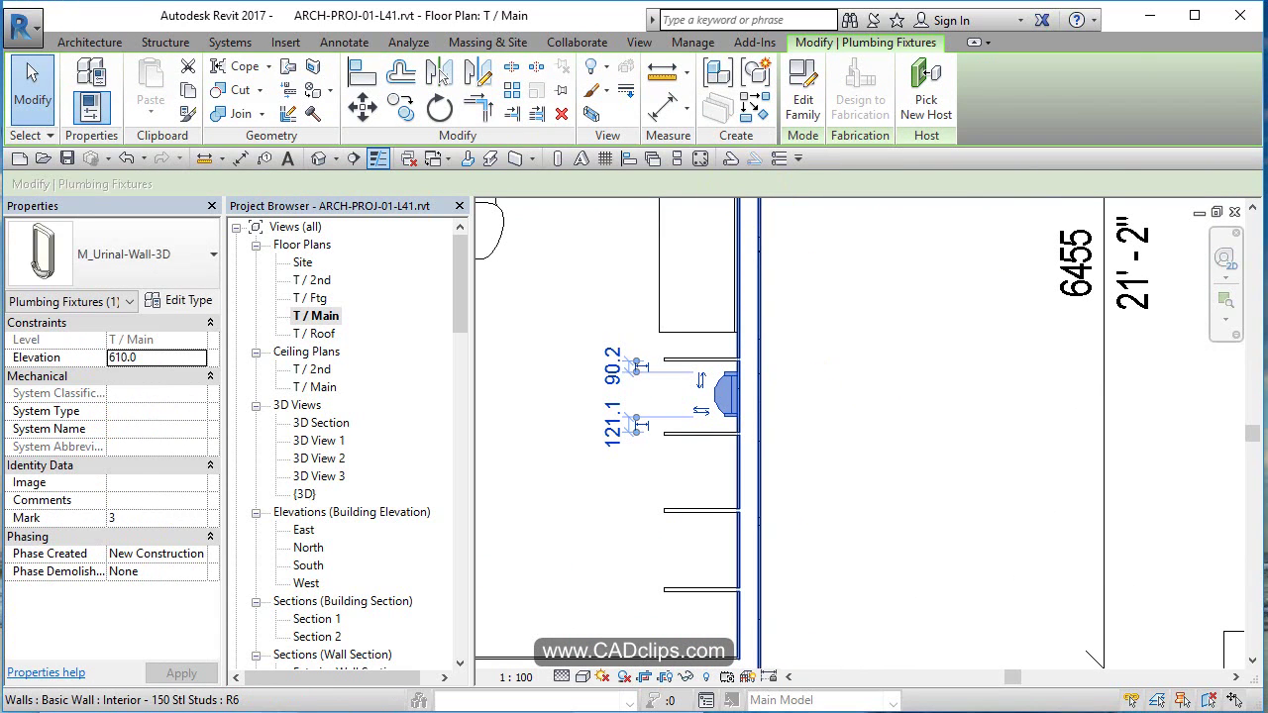
Copy the M_Urinal-Wall-3D urinal with Multiple checked into each partition bay.
left_click(443, 116)
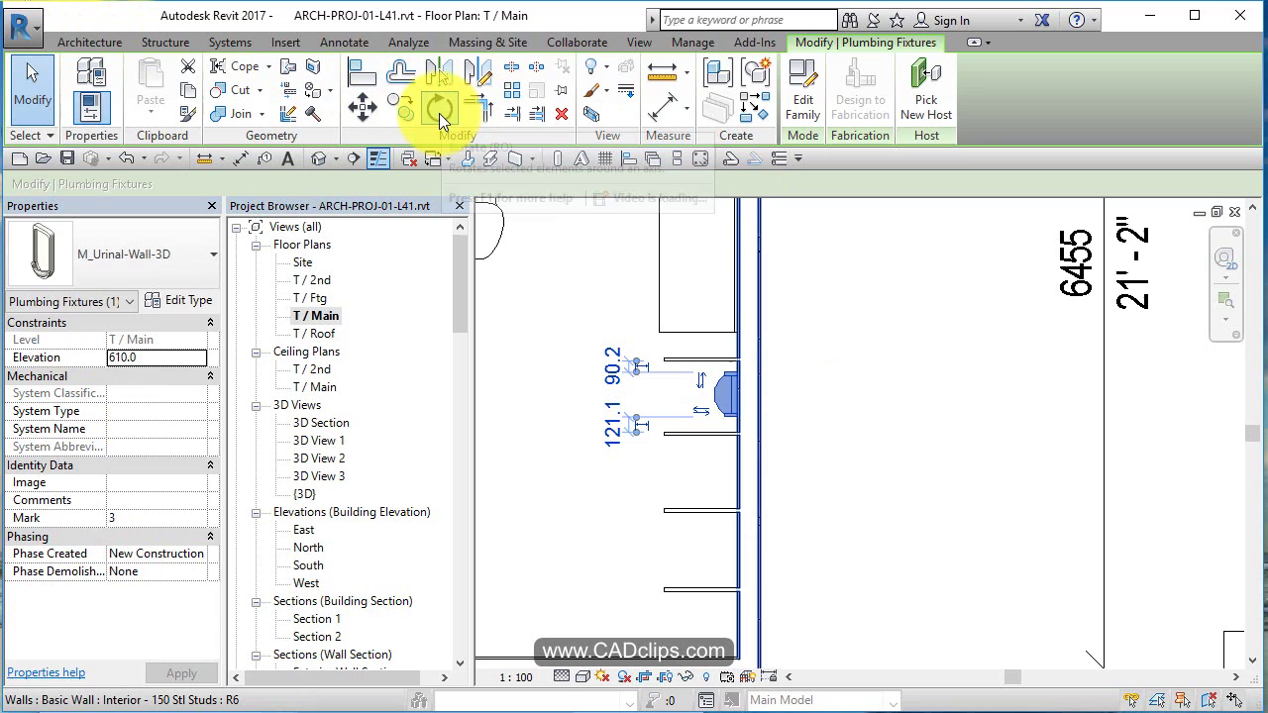
left_click(413, 104)
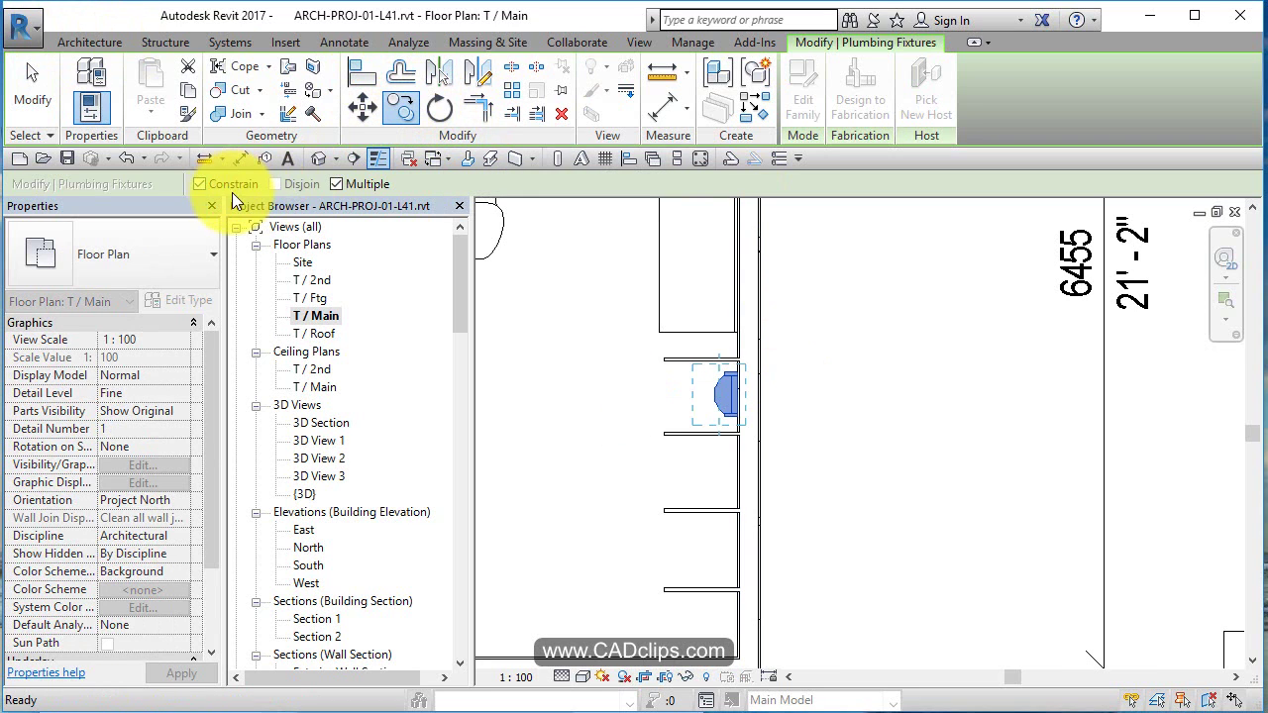
scroll(668, 386, "up", 3)
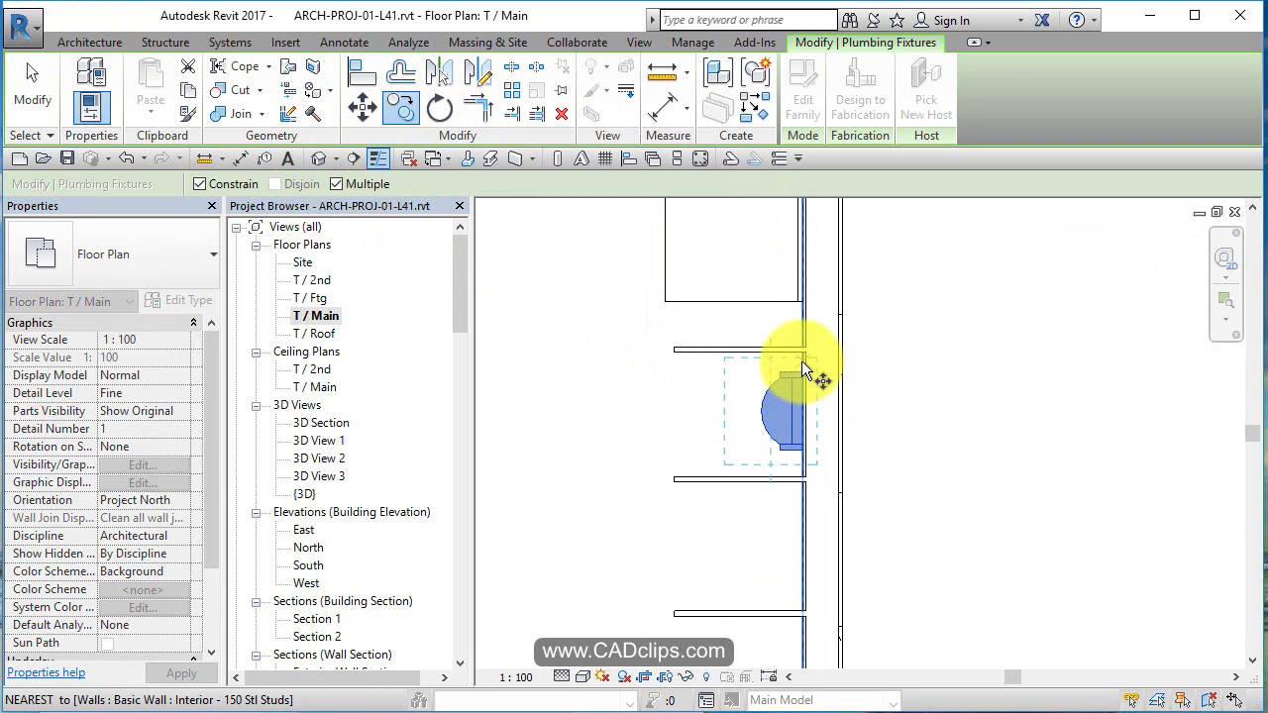
scroll(805, 372, "up", 1)
left_click(804, 361)
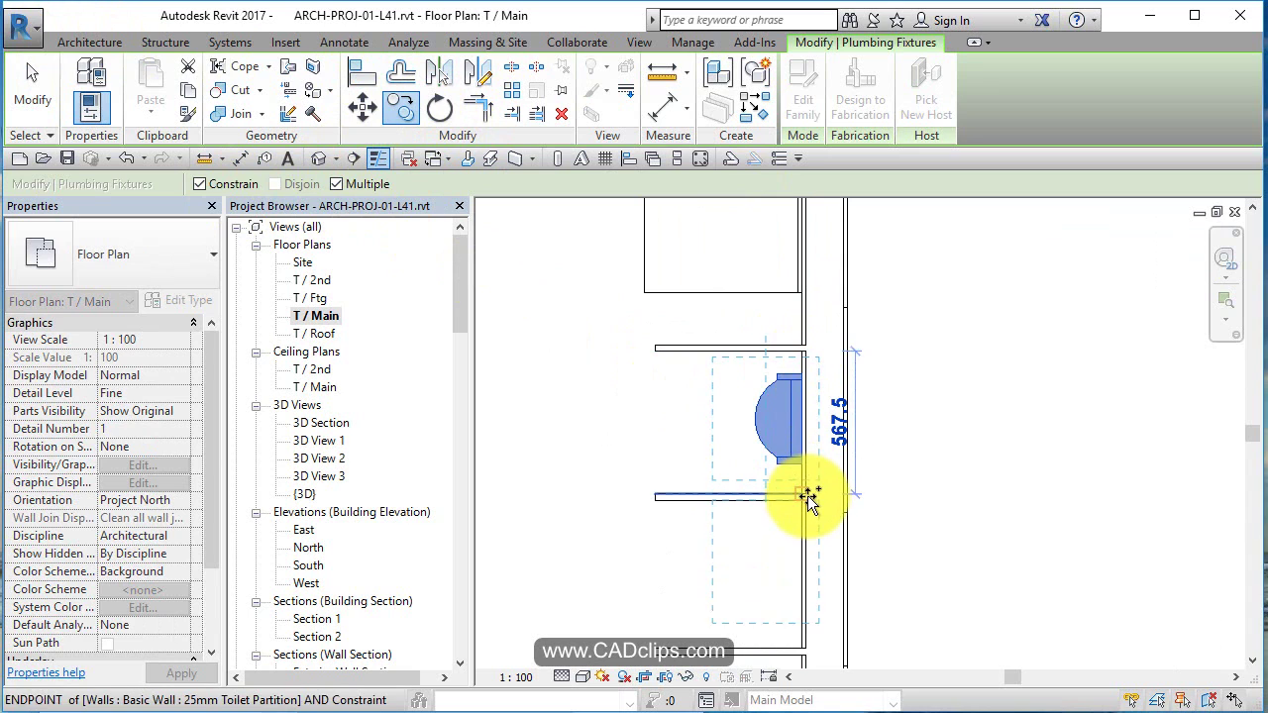
middle_click_drag(824, 486, 781, 458)
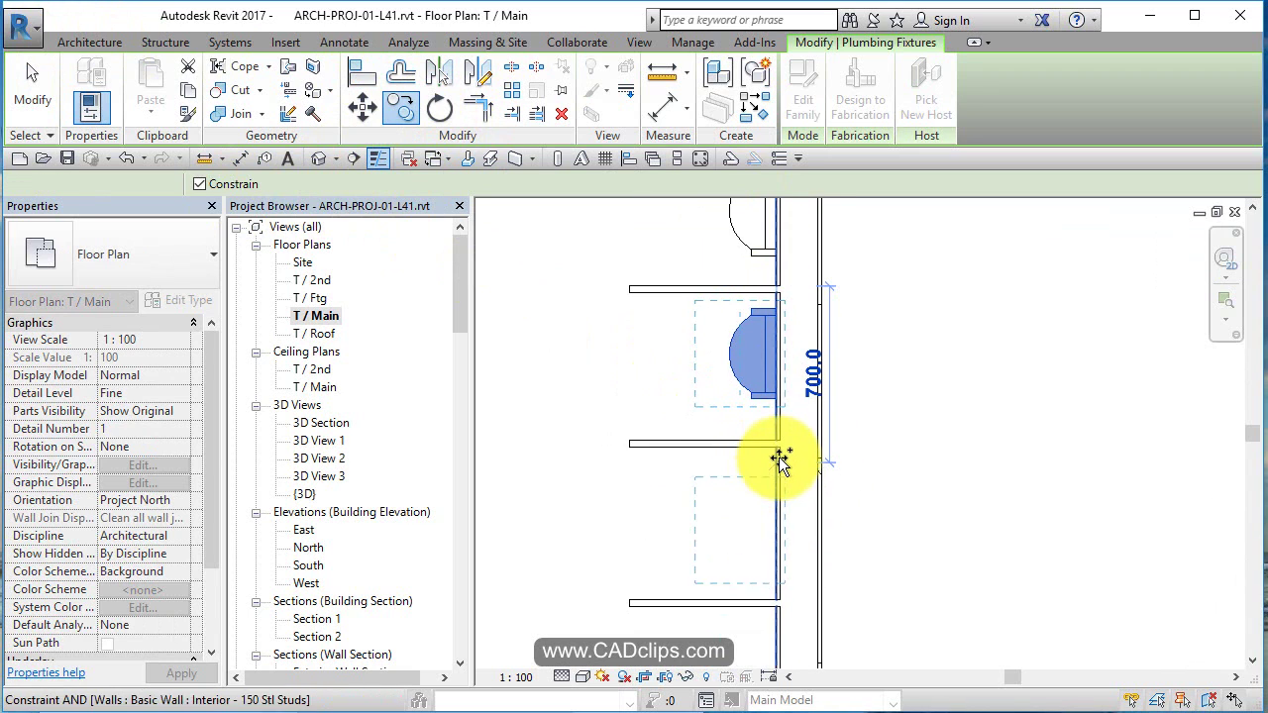
left_click(781, 612)
left_click(747, 409)
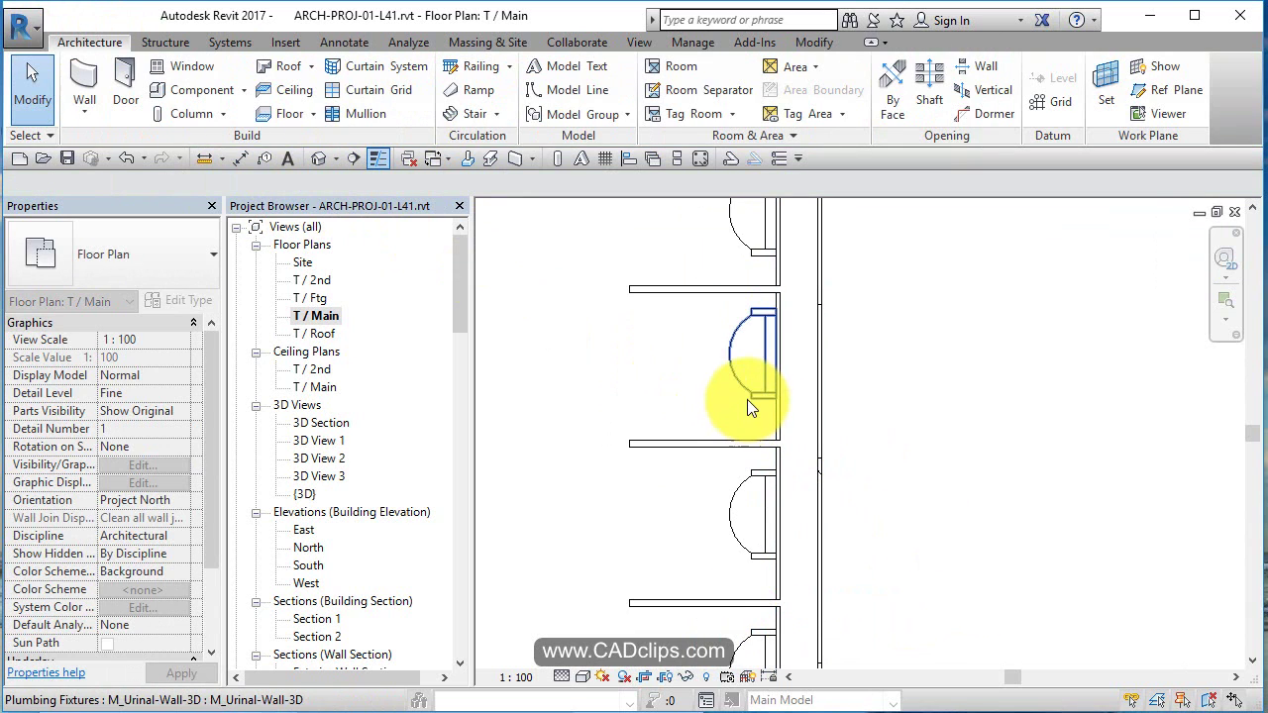
left_click(751, 399)
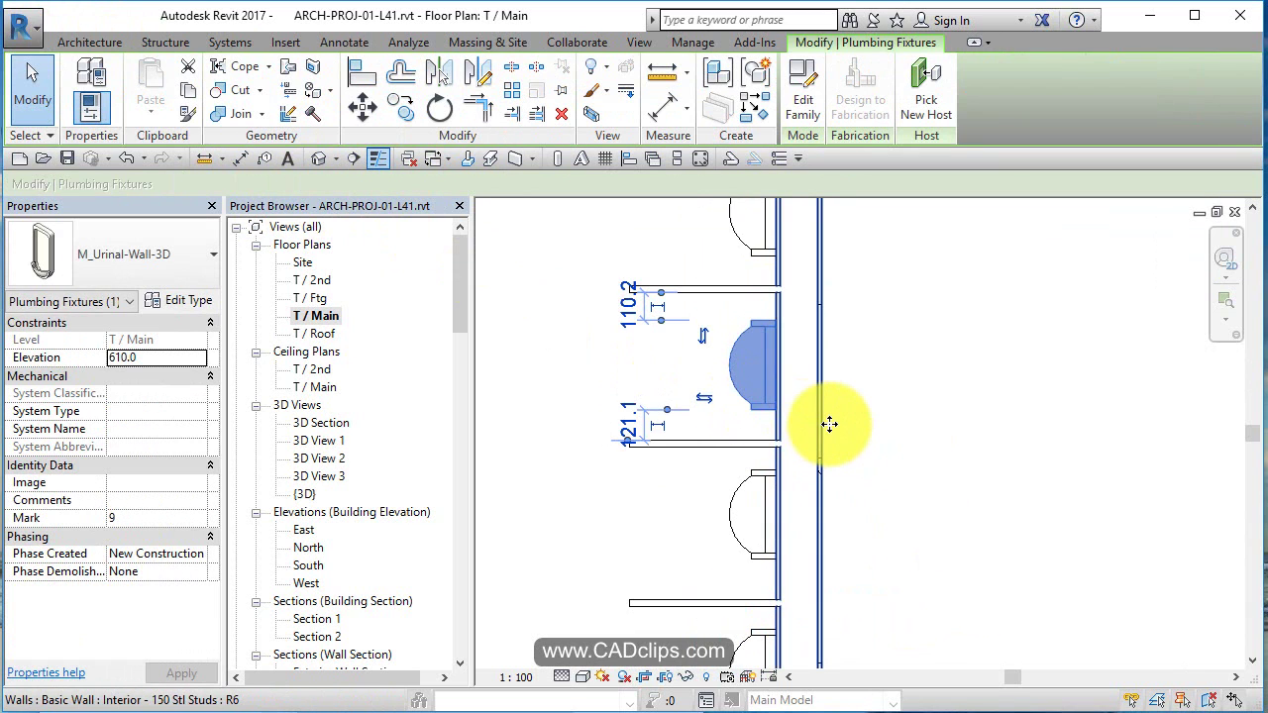
scroll(829, 425, "down", 1)
scroll(805, 411, "down", 2)
Add two more M_Sink Vanity-Round sinks along the vertical counter, making three in a row.
left_click(875, 401)
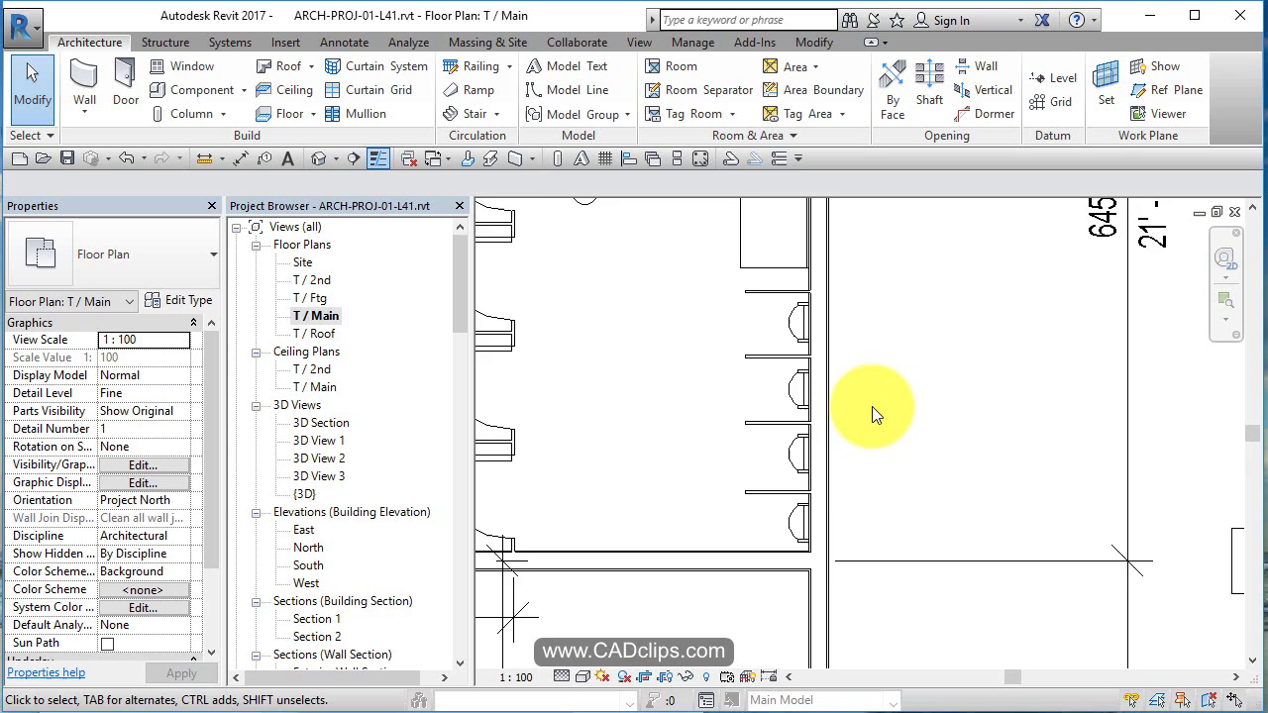
scroll(872, 406, "down", 4)
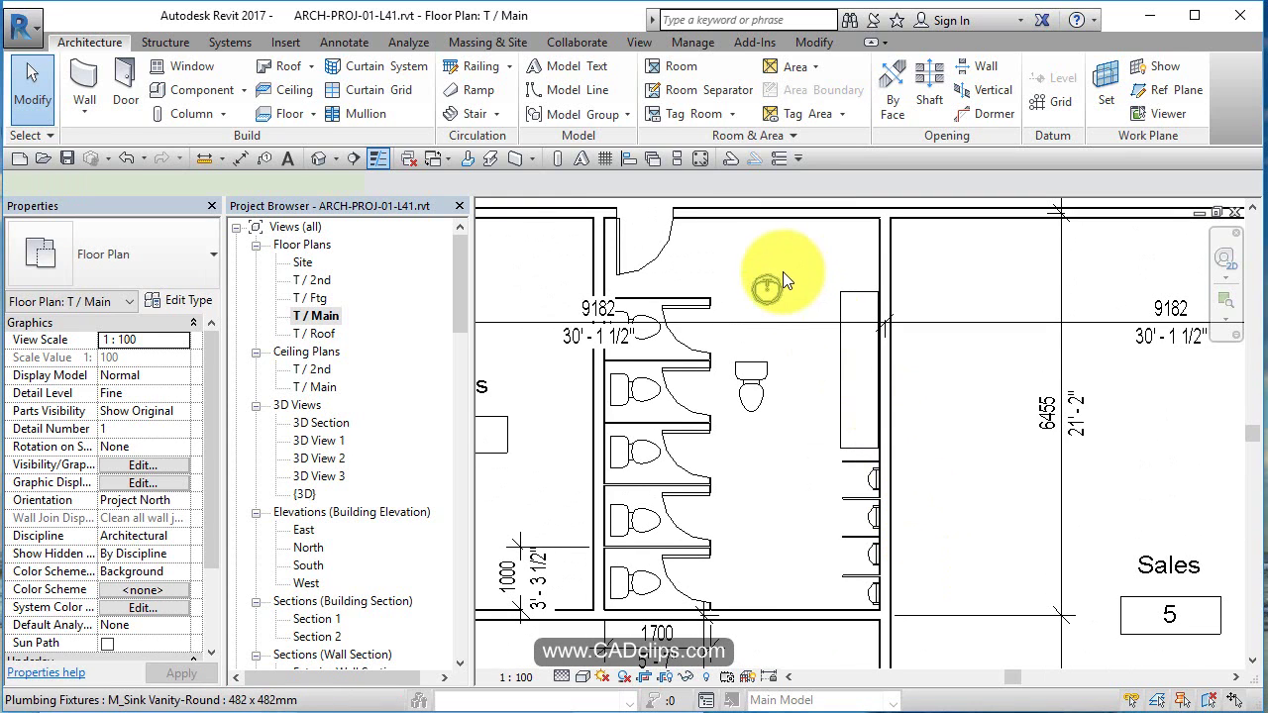
left_click(782, 271)
left_click(761, 112)
scroll(857, 262, "up", 2)
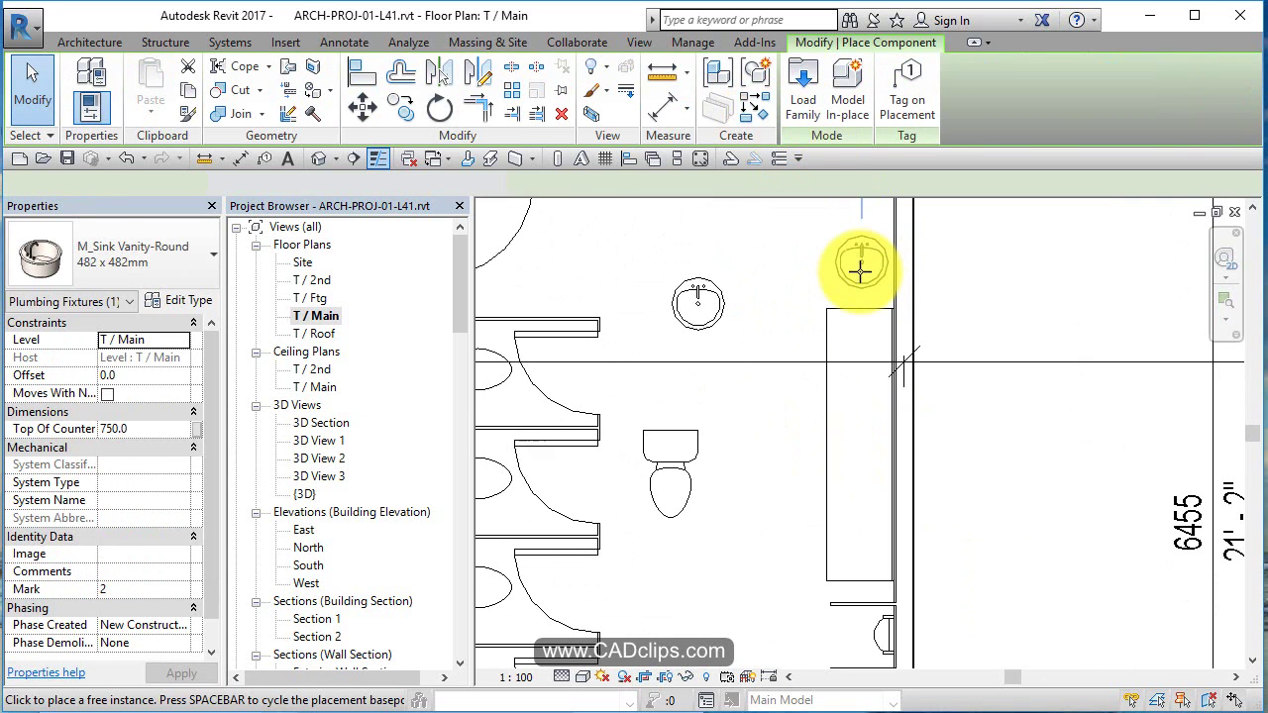
left_click(856, 360)
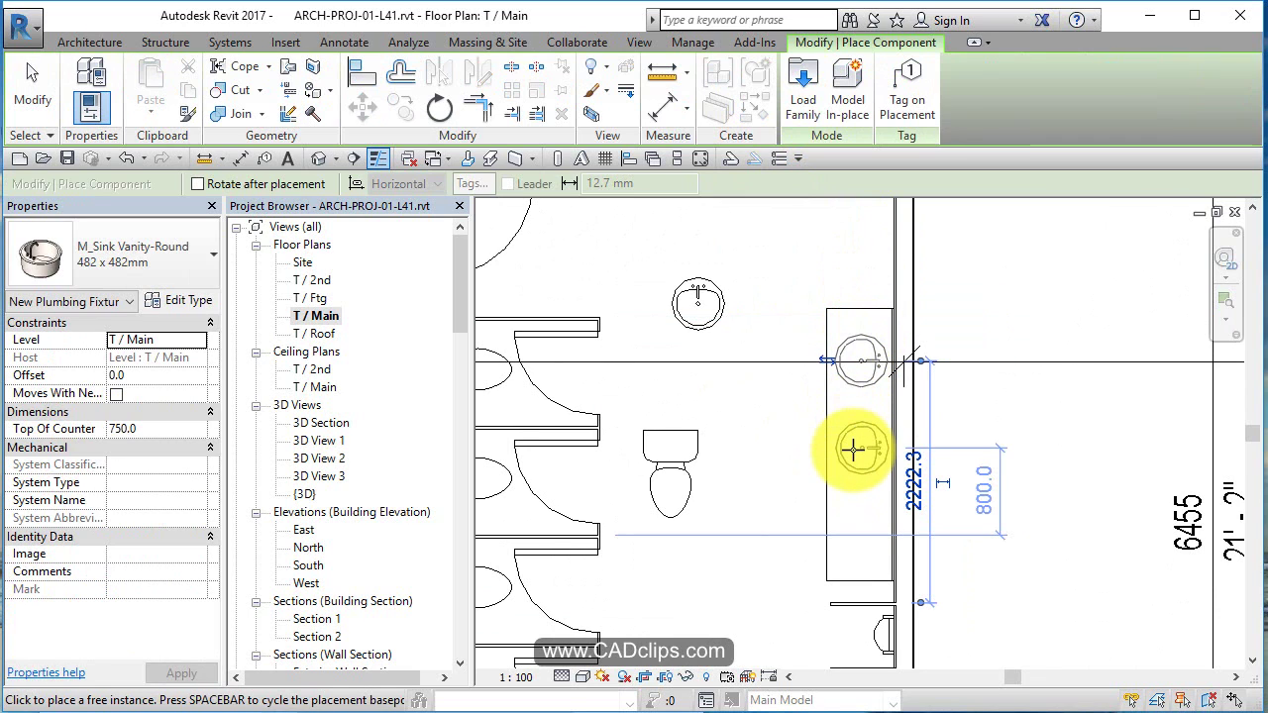
left_click(852, 451)
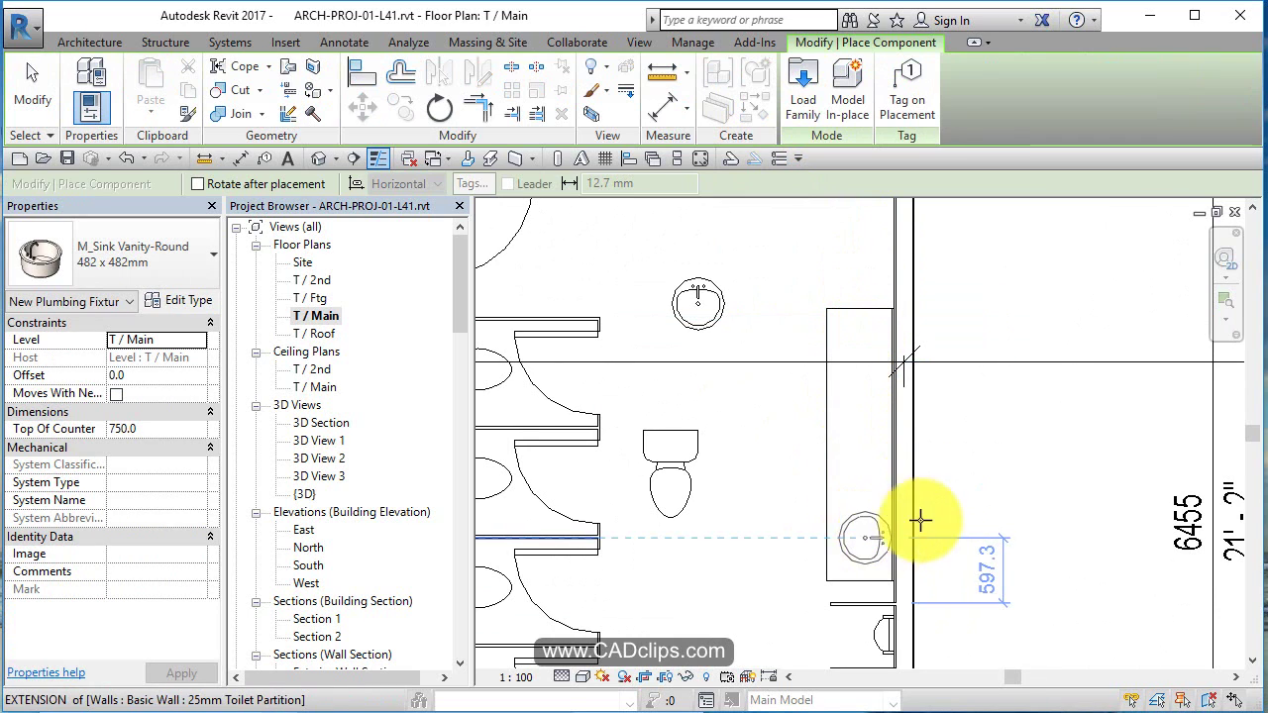
key("Escape")
key("Escape")
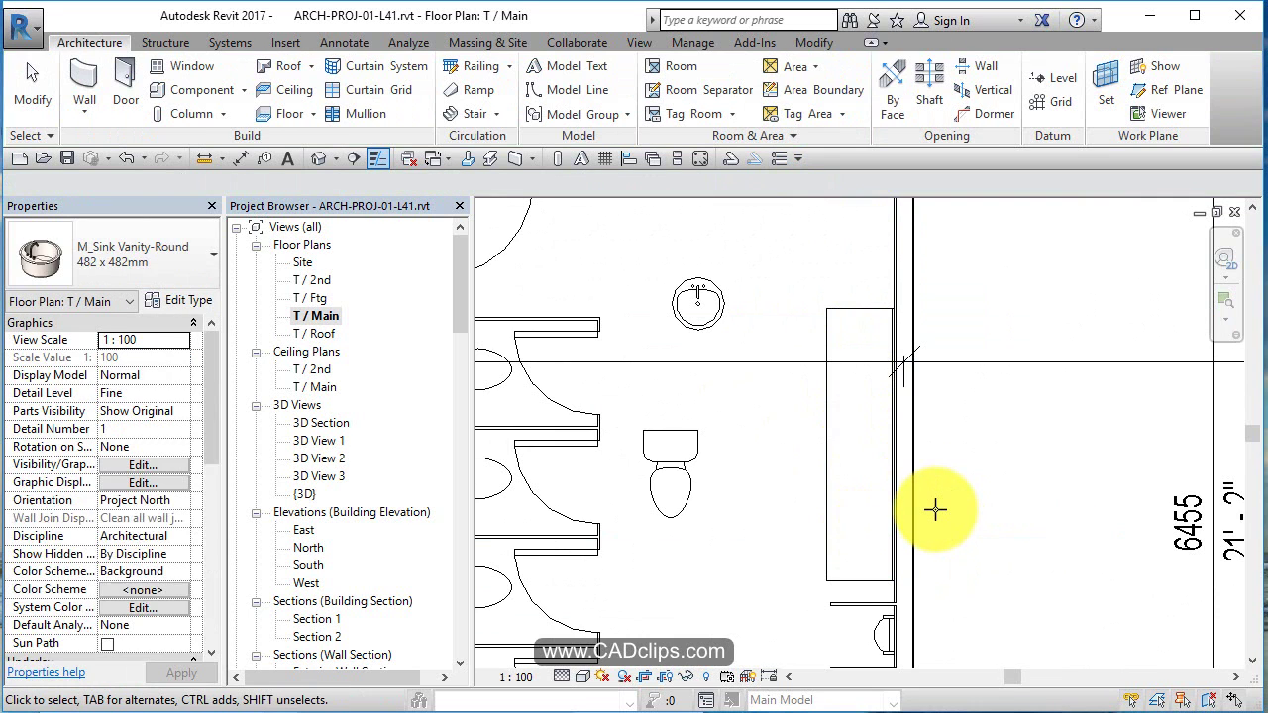
scroll(935, 509, "down", 3)
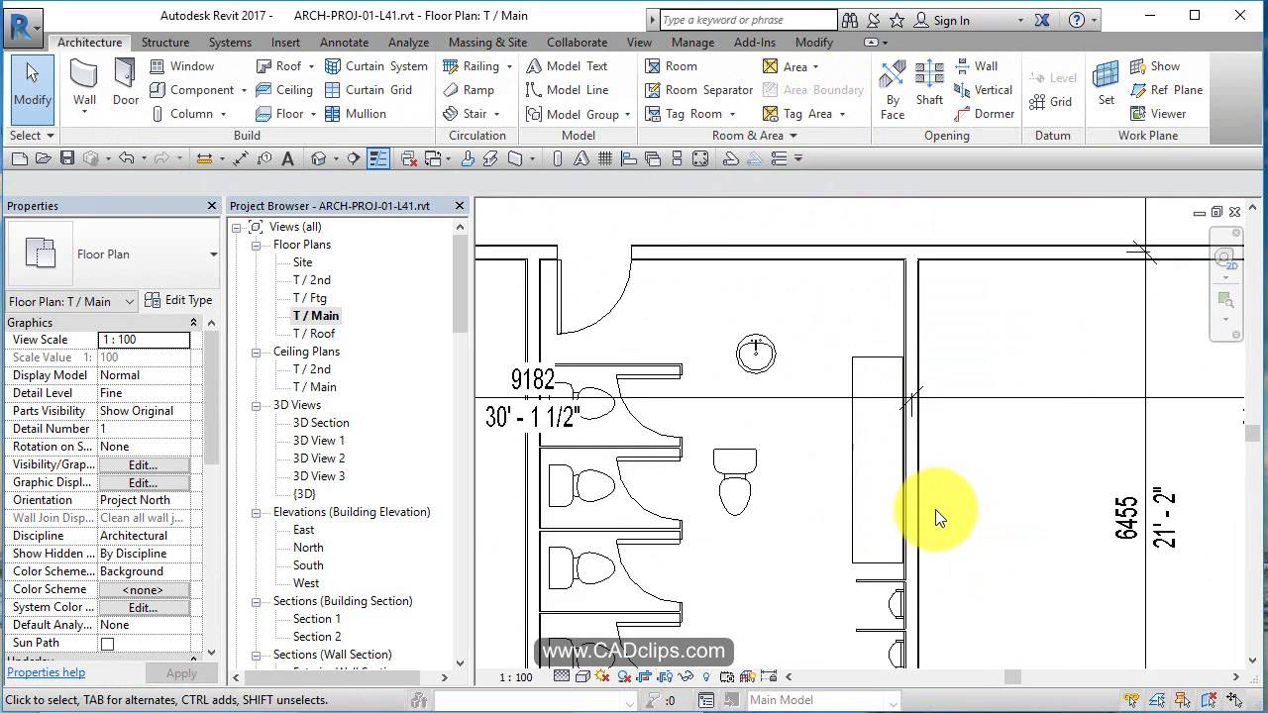
left_click(863, 432)
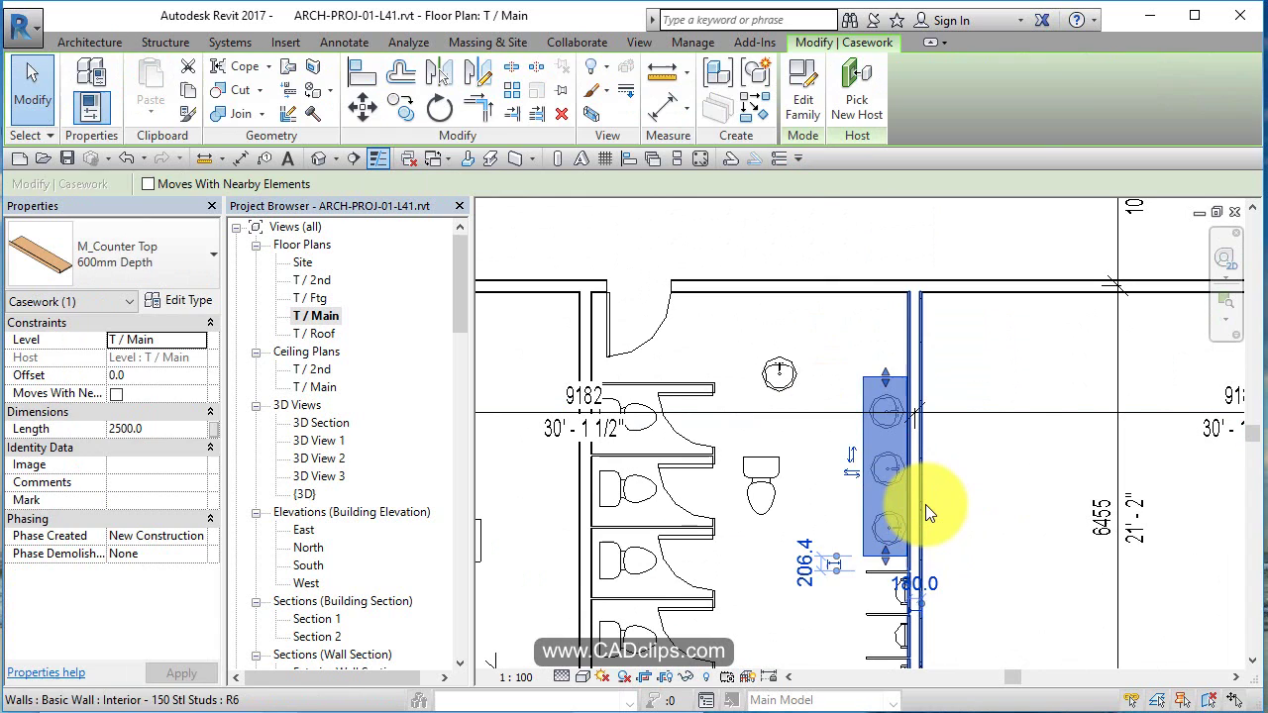
key("Escape")
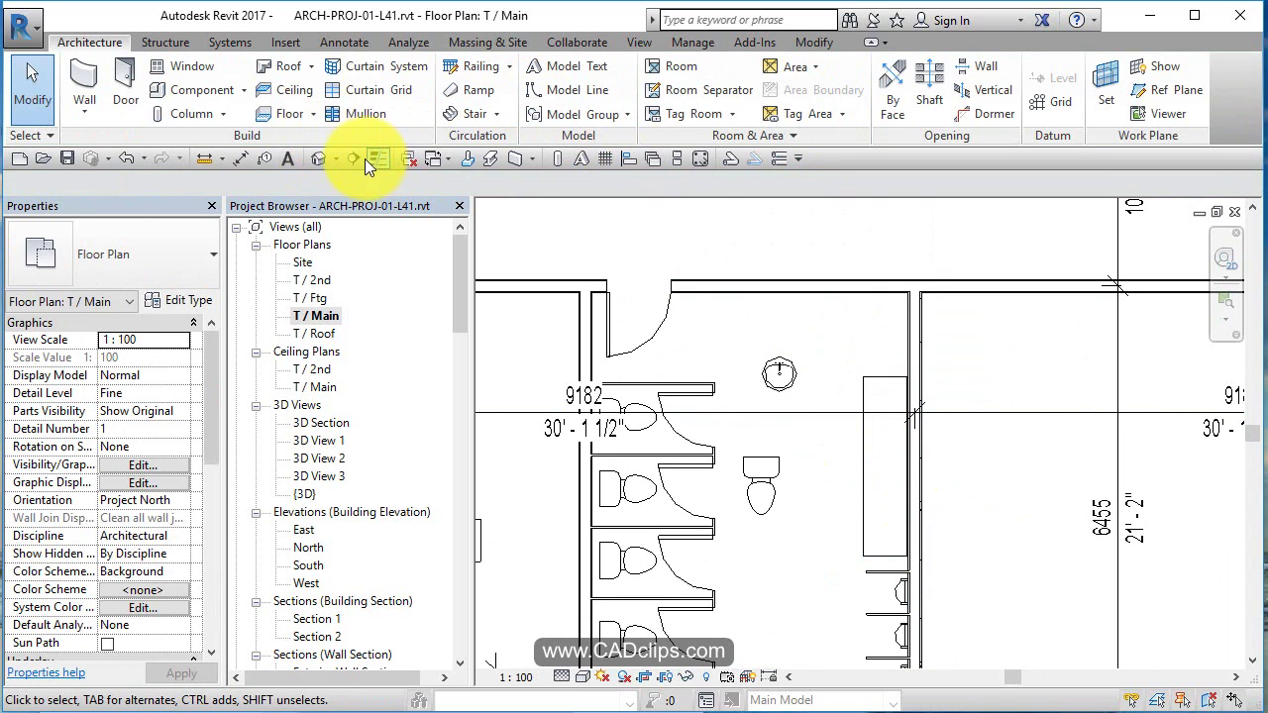
Cut Section 3 through the stalls and counter and open that view.
left_click(378, 158)
left_click(863, 525)
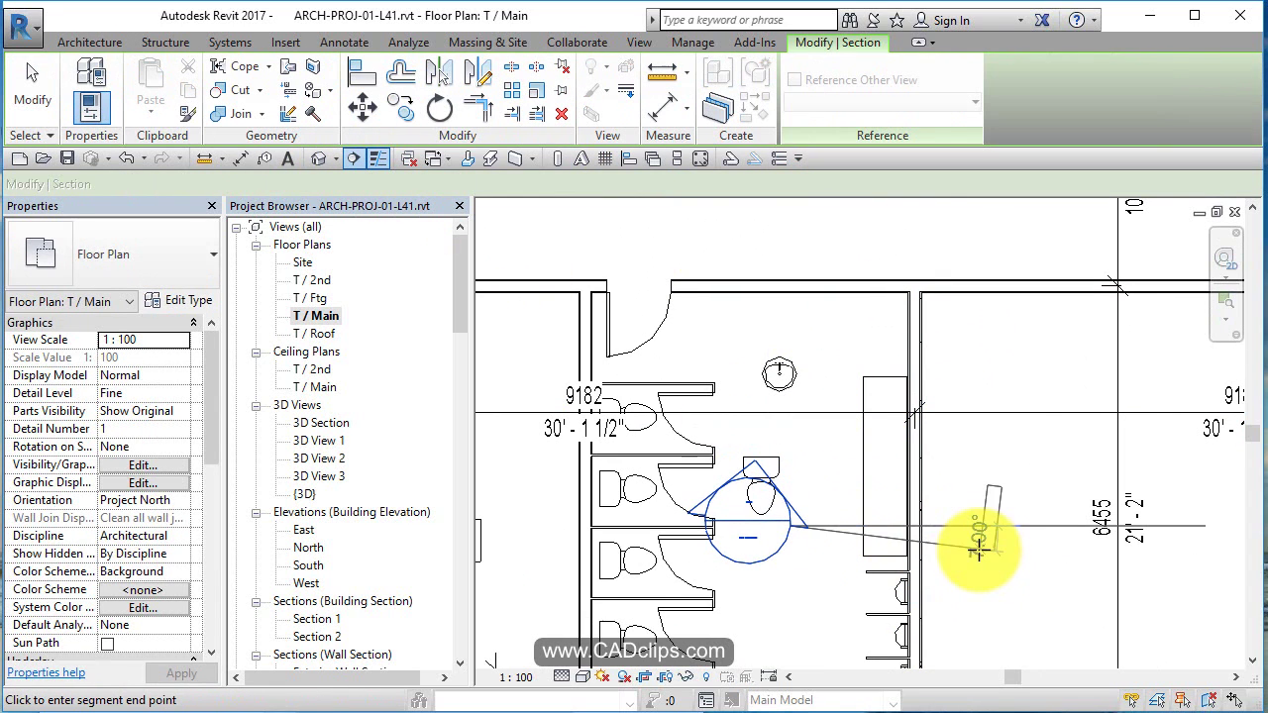
left_click(979, 526)
key("Escape")
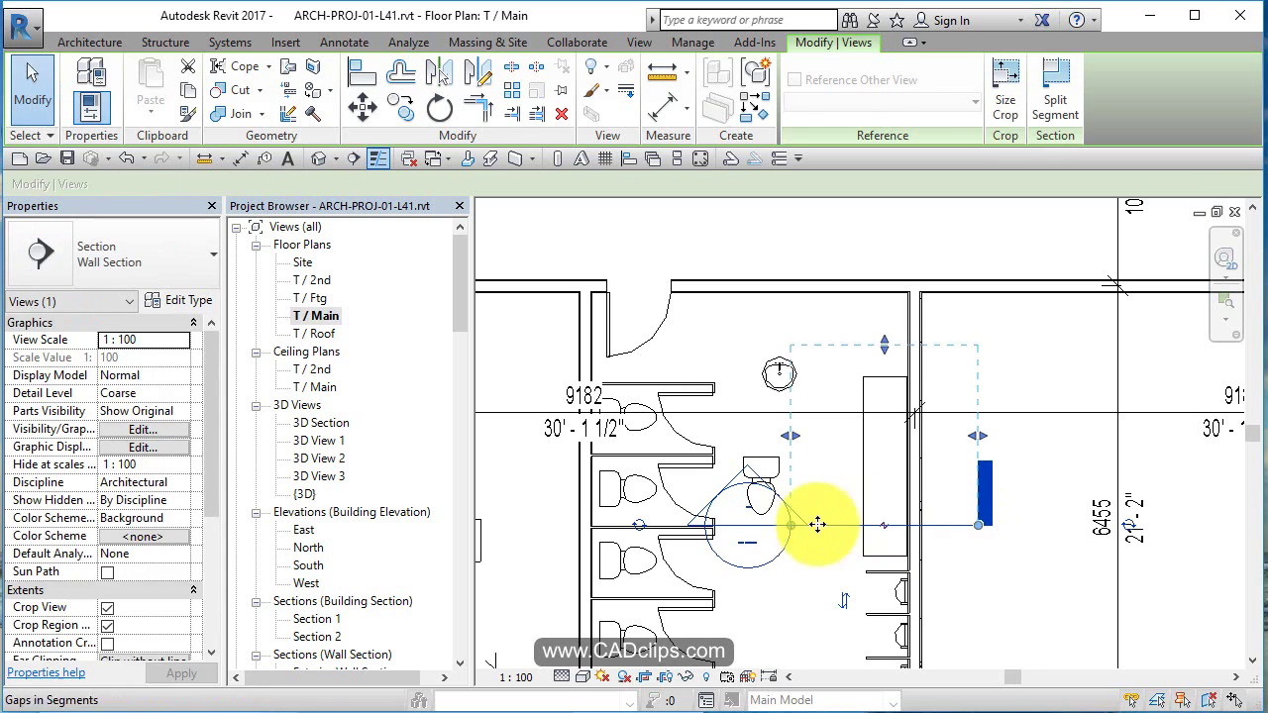
double_click(752, 525)
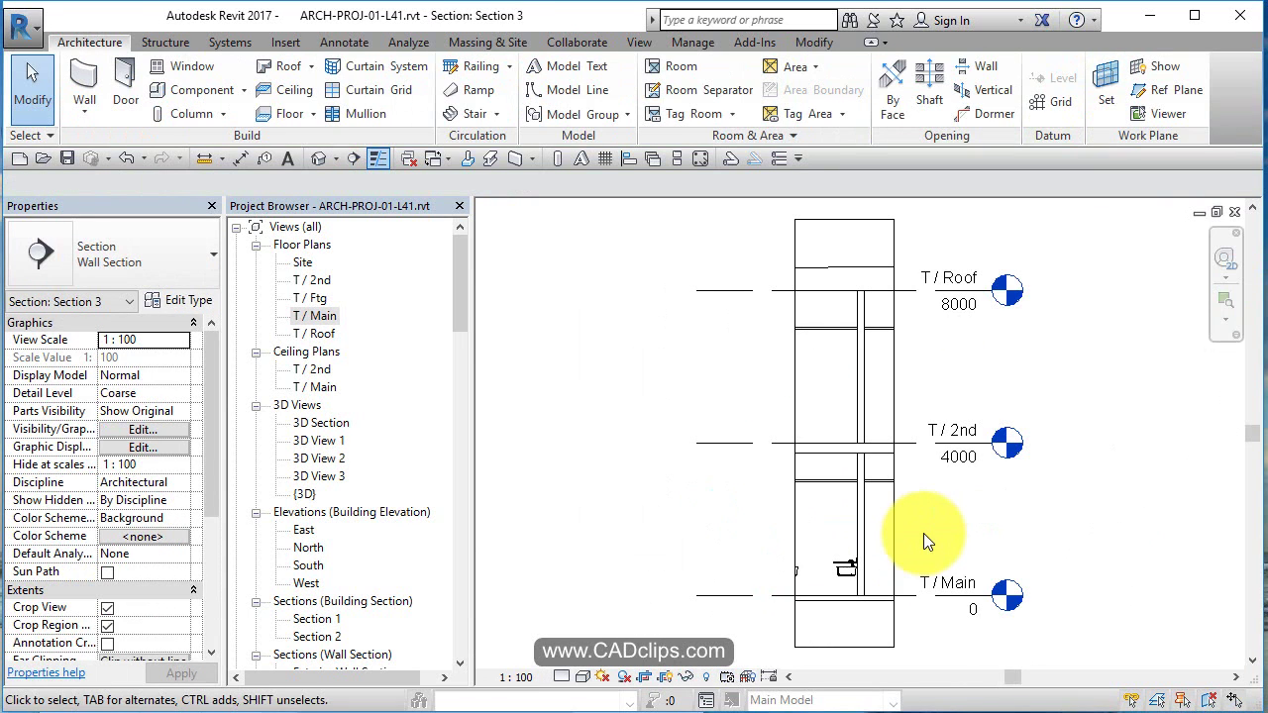
scroll(861, 596, "up", 5)
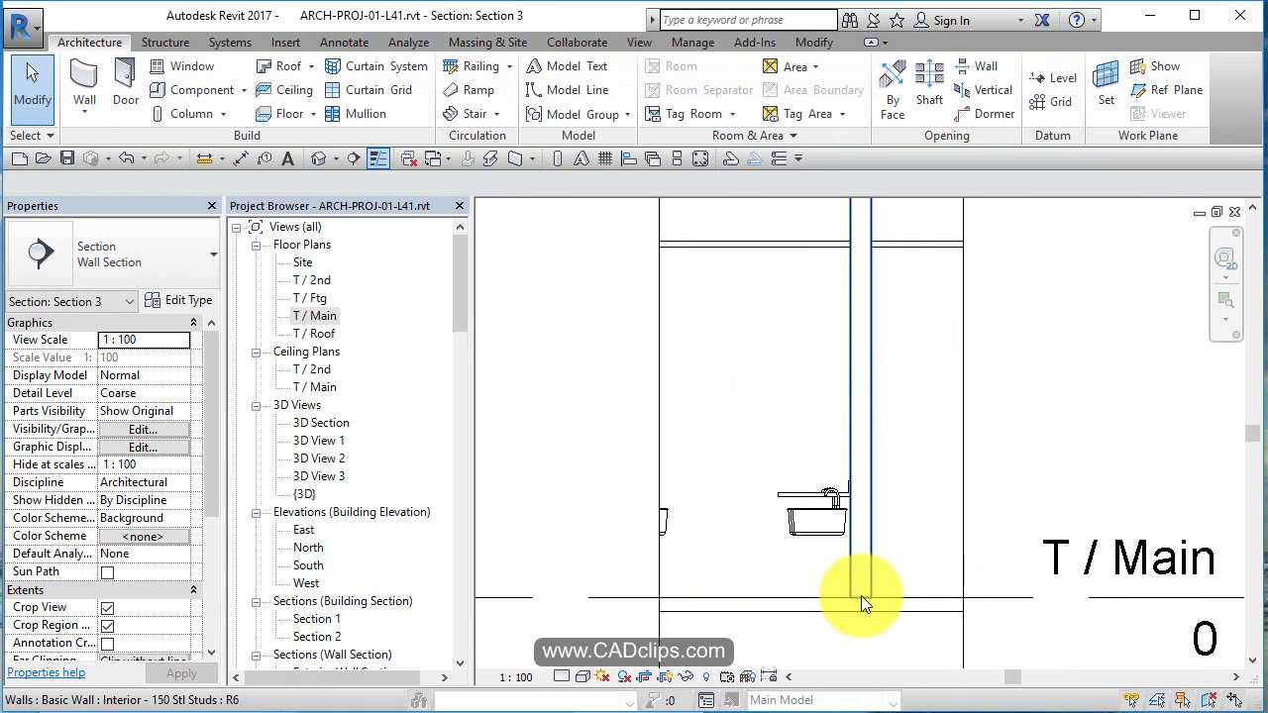
scroll(861, 595, "up", 2)
middle_click_drag(865, 550, 817, 479)
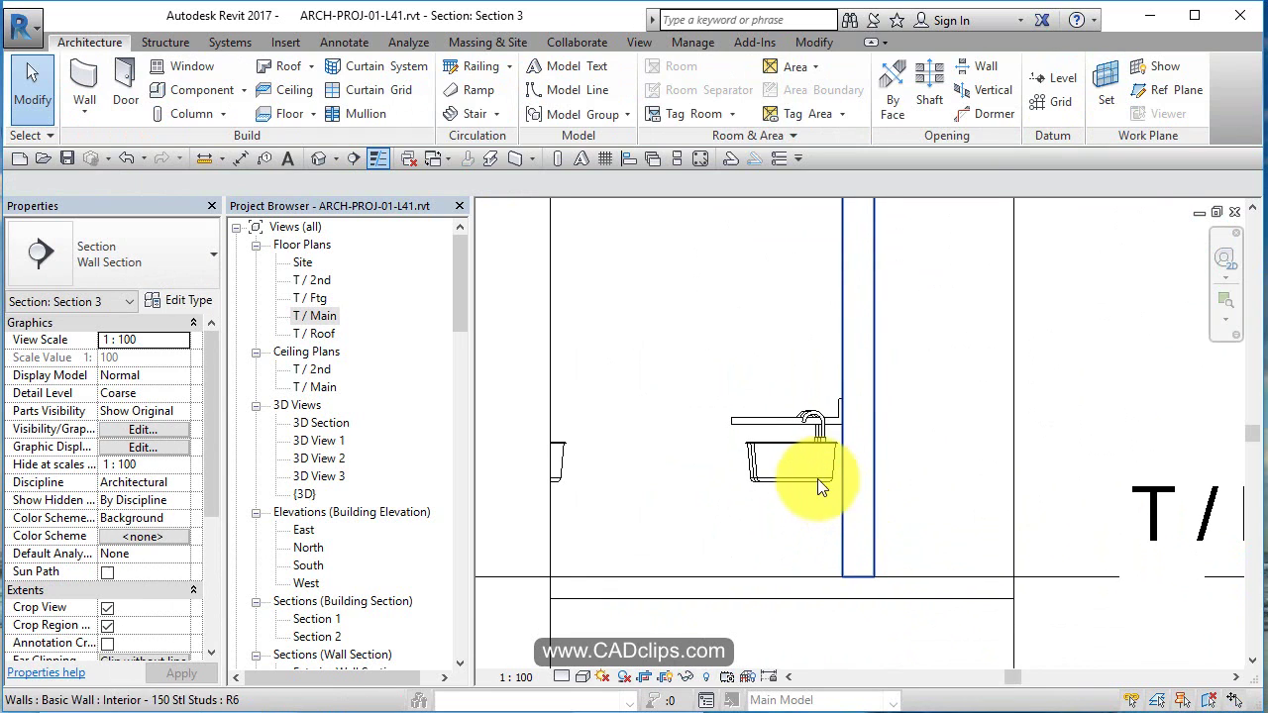
Inspect the sink's Top Of Counter value and the counter top's height above the floor.
left_click(813, 475)
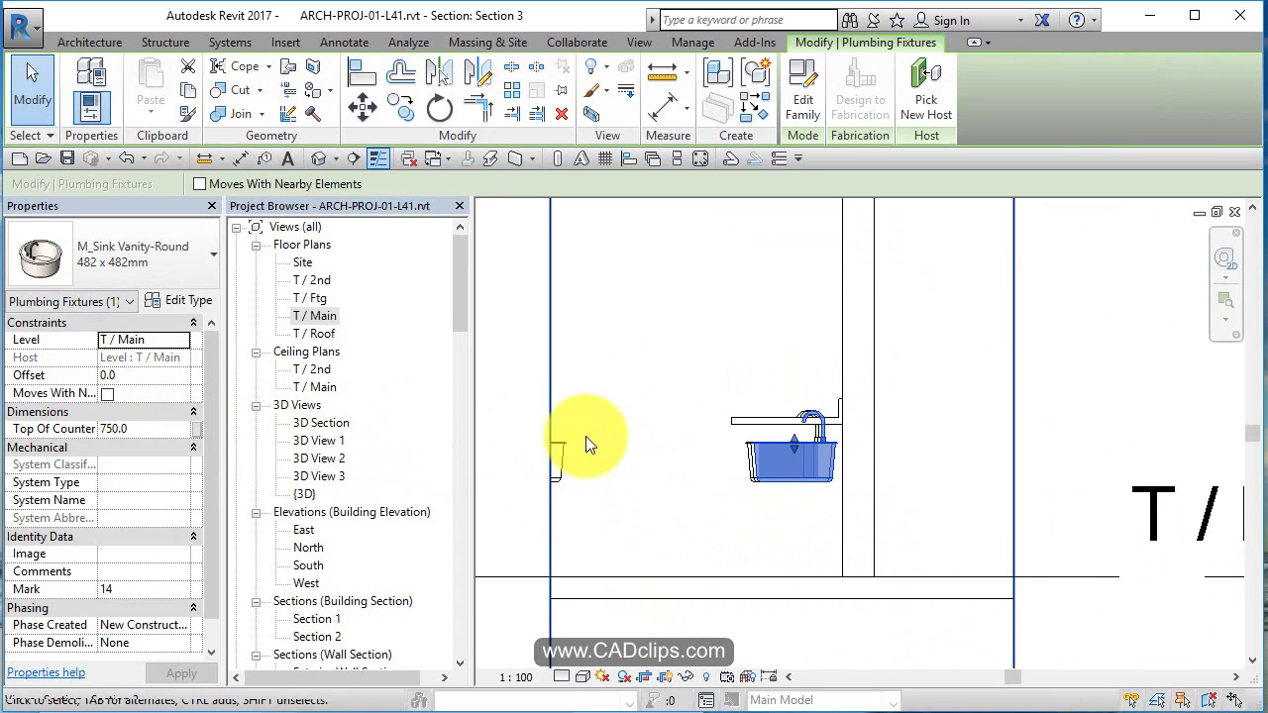
left_click(155, 433)
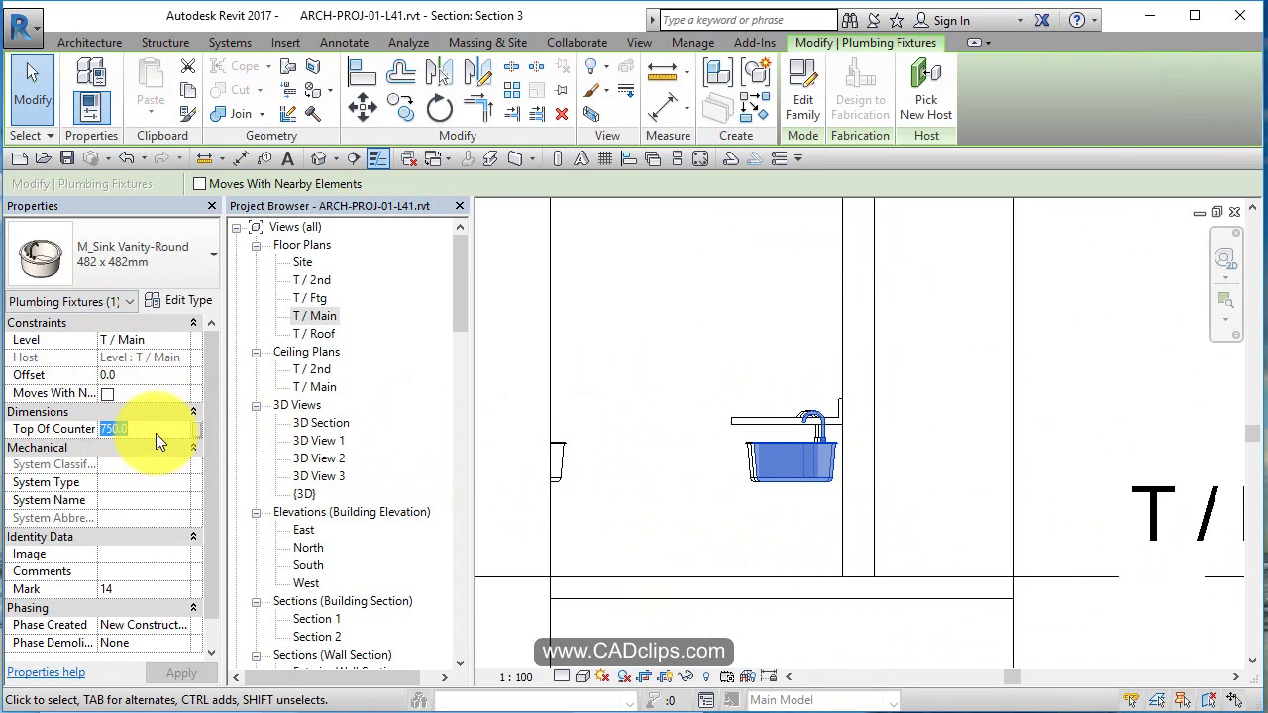
left_click(681, 433)
left_click(786, 430)
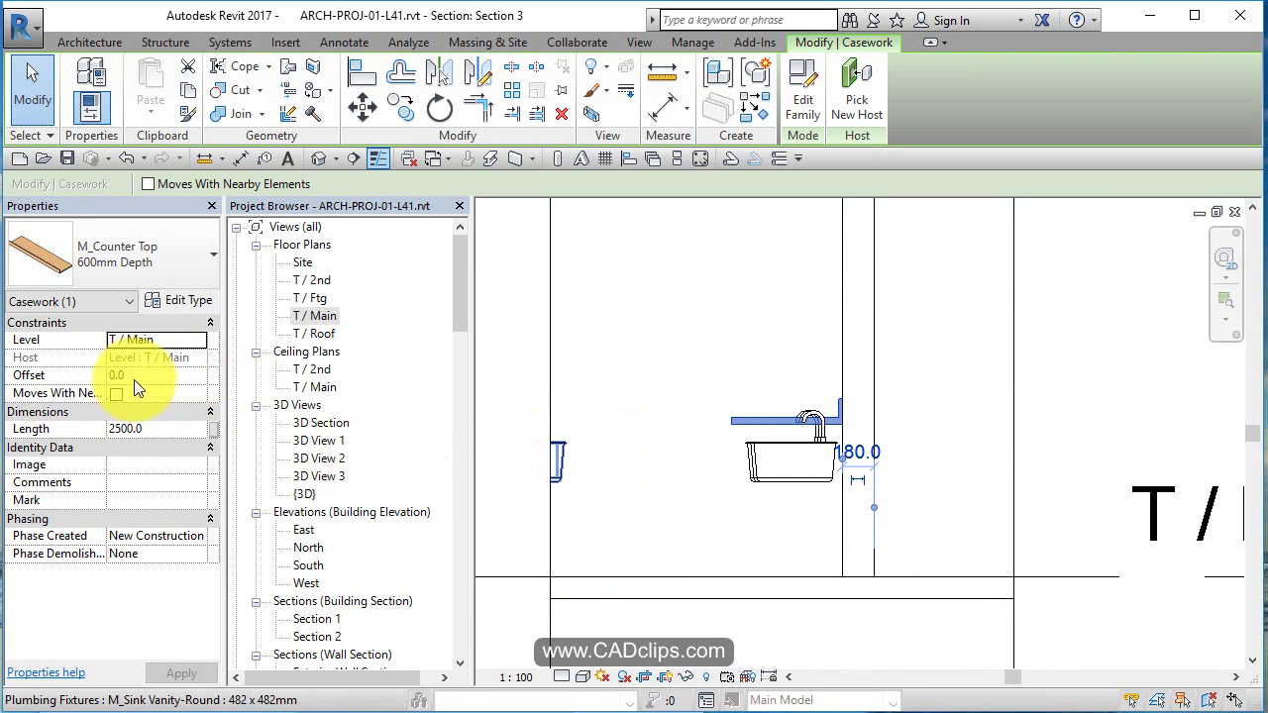
left_click(659, 105)
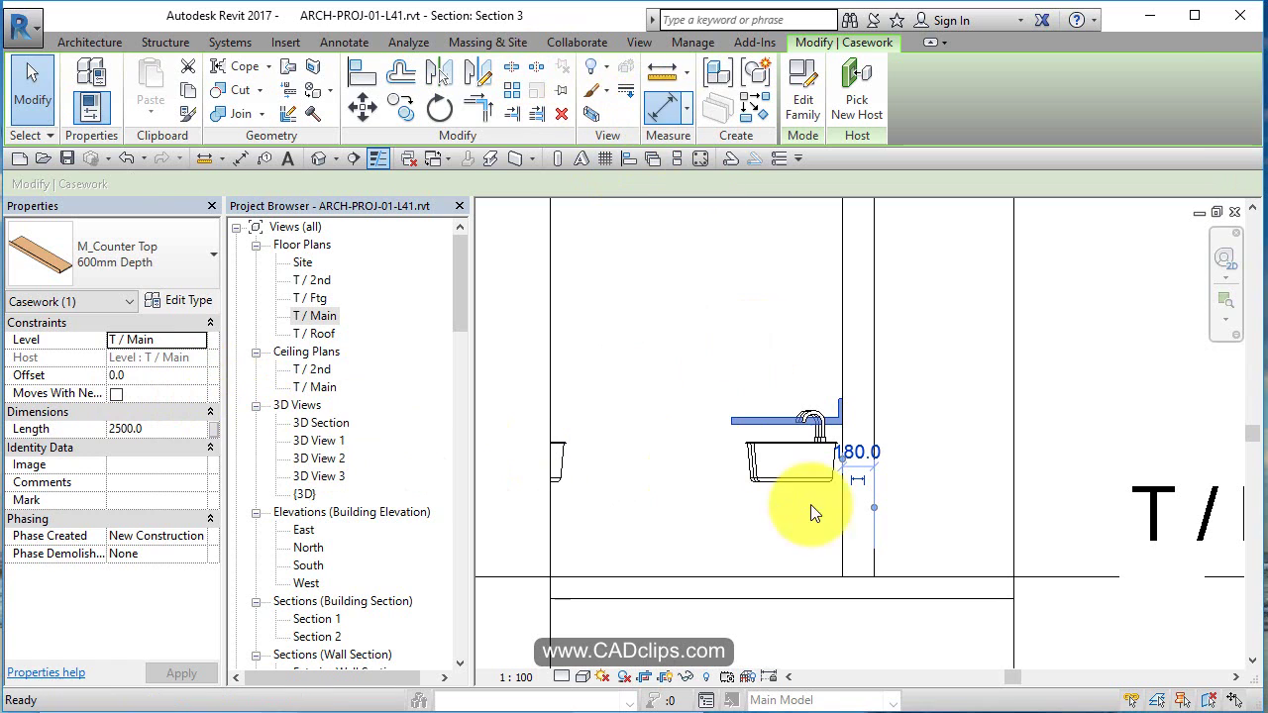
left_click(792, 576)
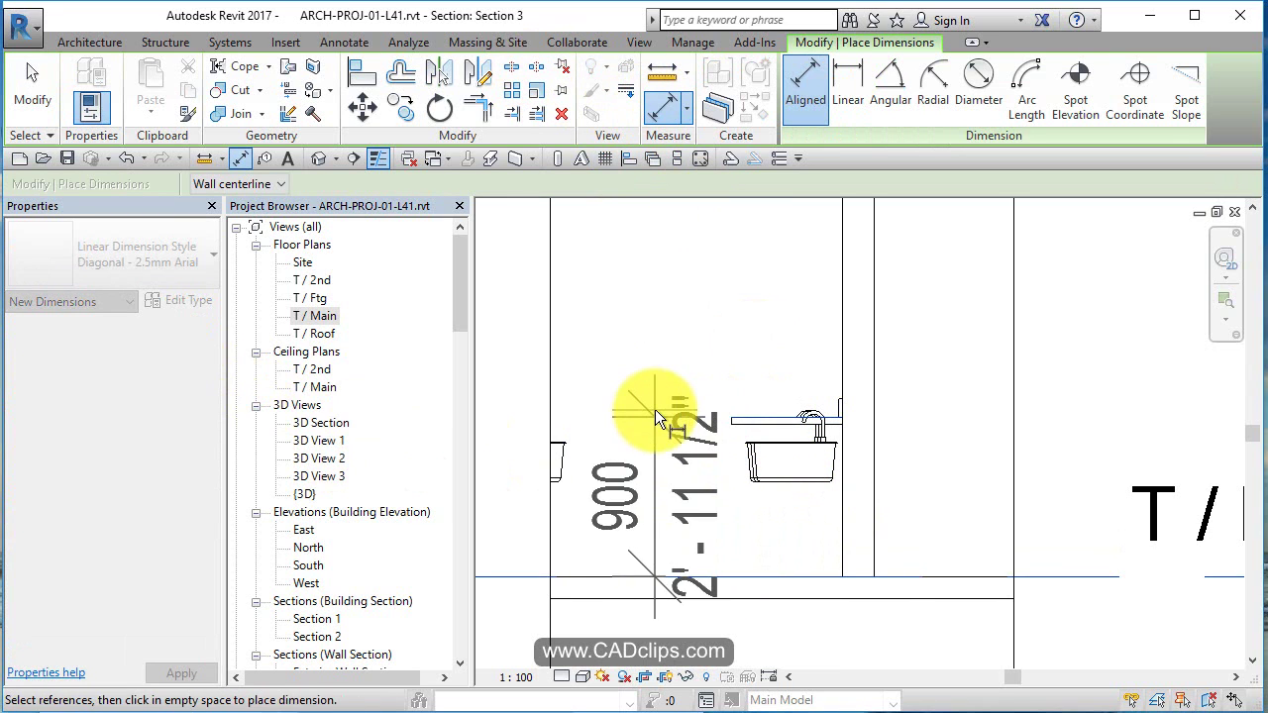
key("Escape")
key("Escape")
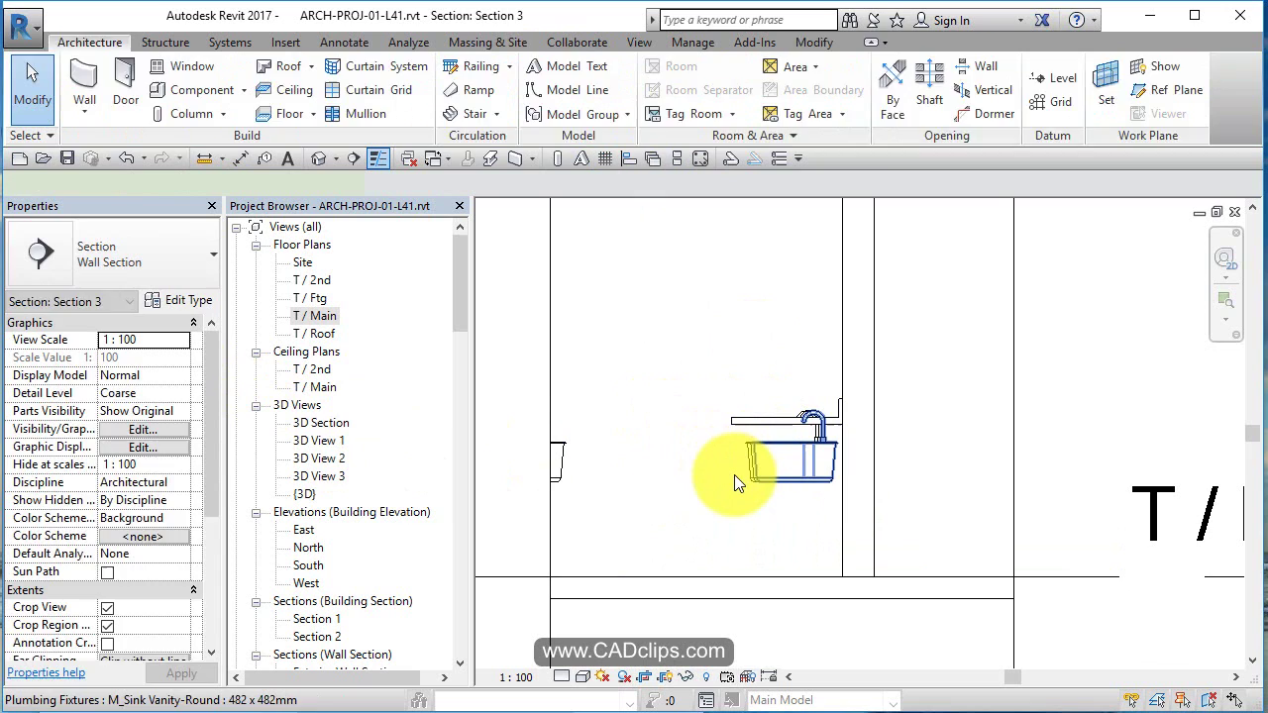
Set the vanity sinks' Top Of Counter to 900 instead of 750.
left_click(738, 474)
left_click(164, 434)
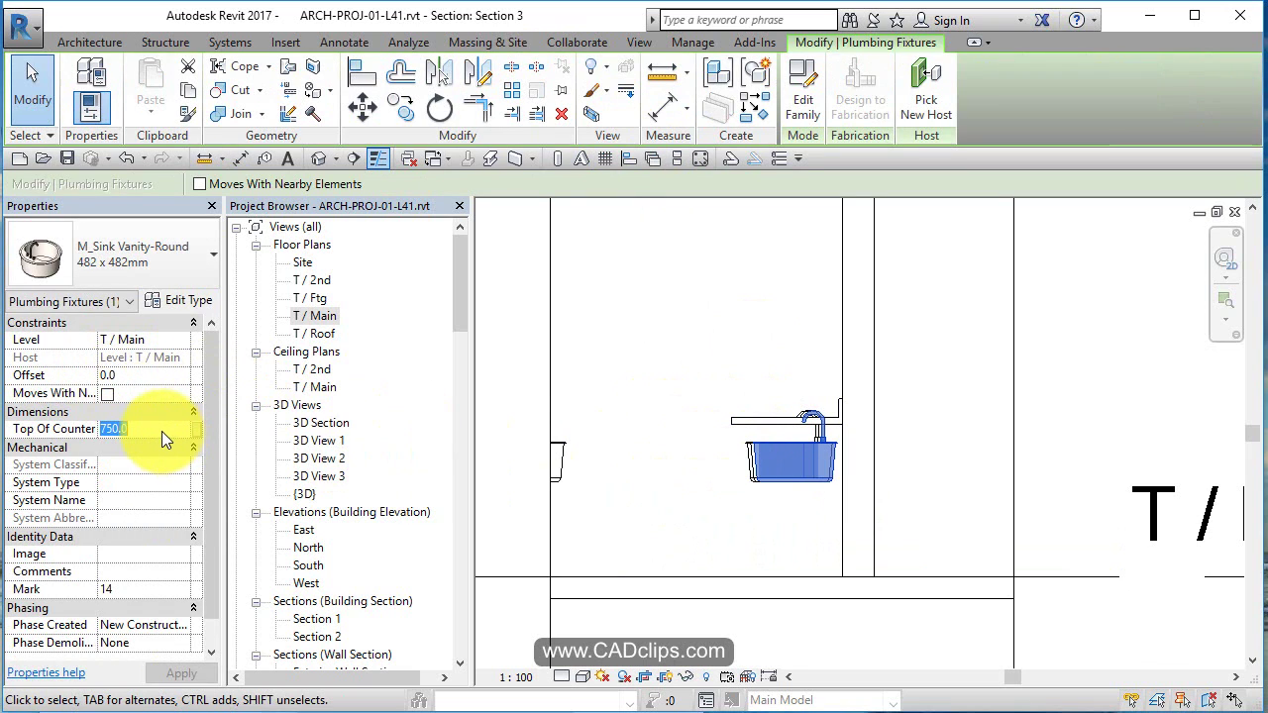
type("900.0")
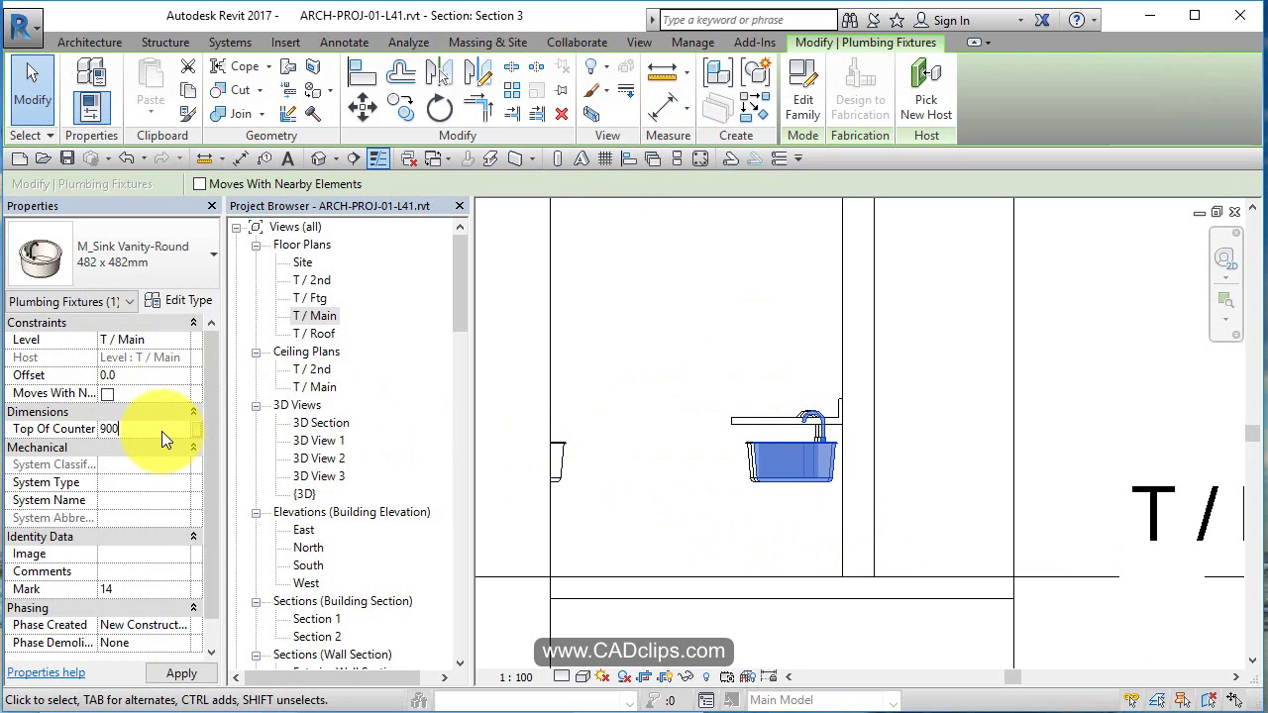
left_click(761, 341)
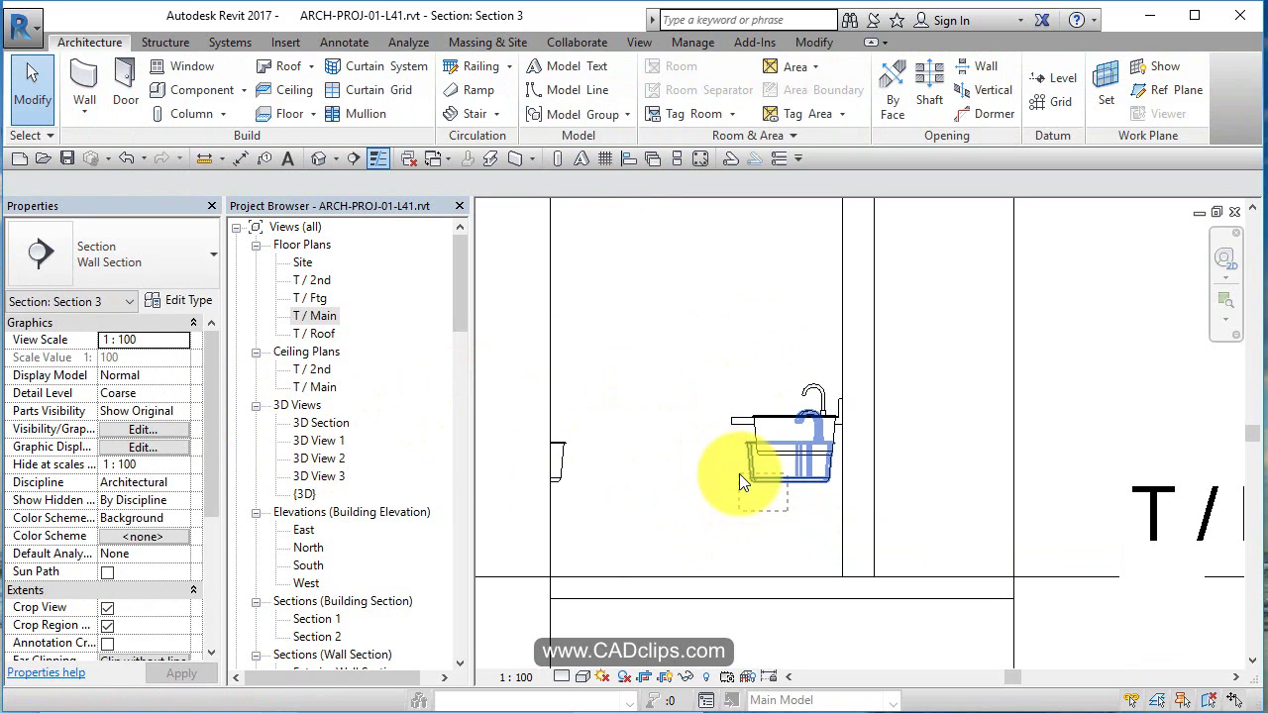
left_click(741, 476)
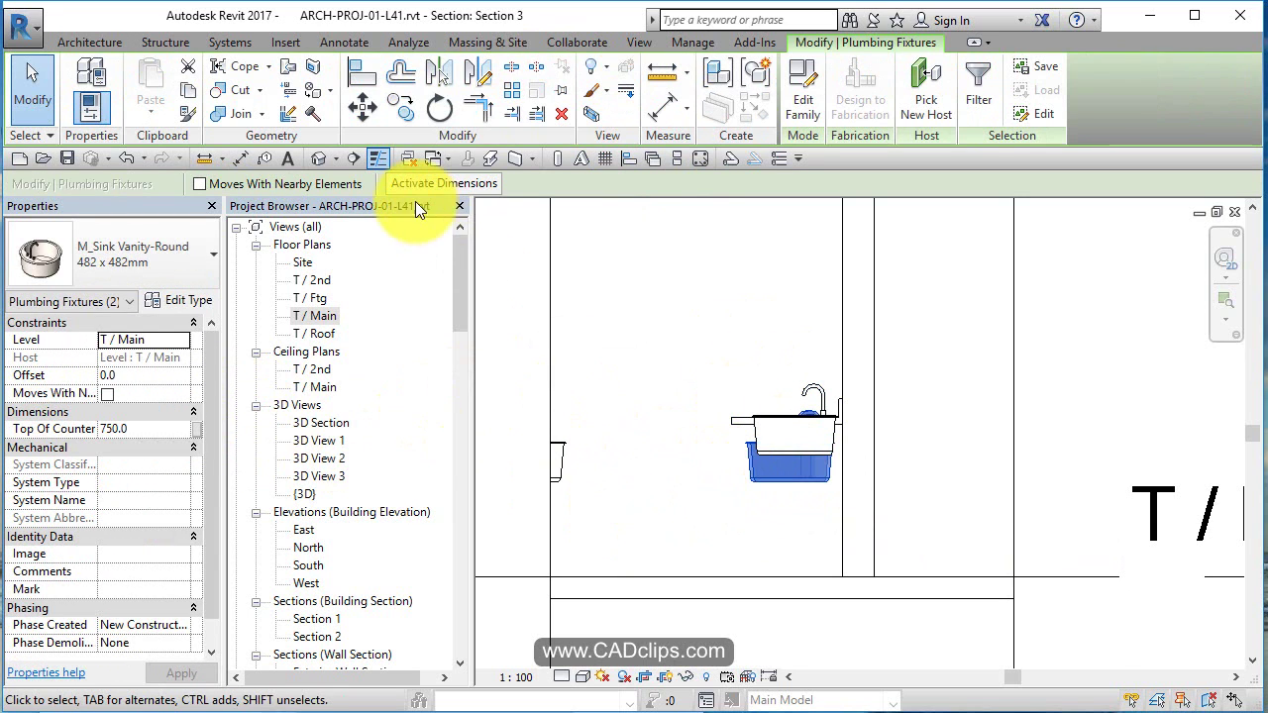
left_click(158, 427)
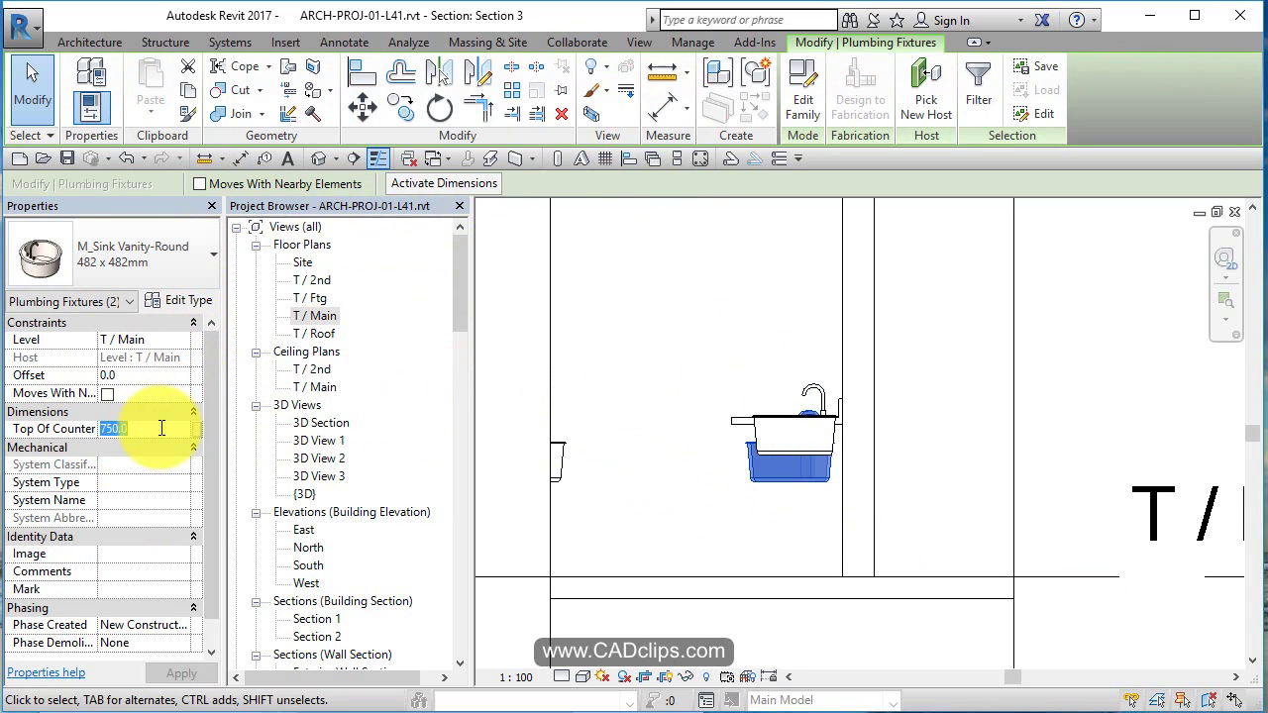
type("900")
key("Return")
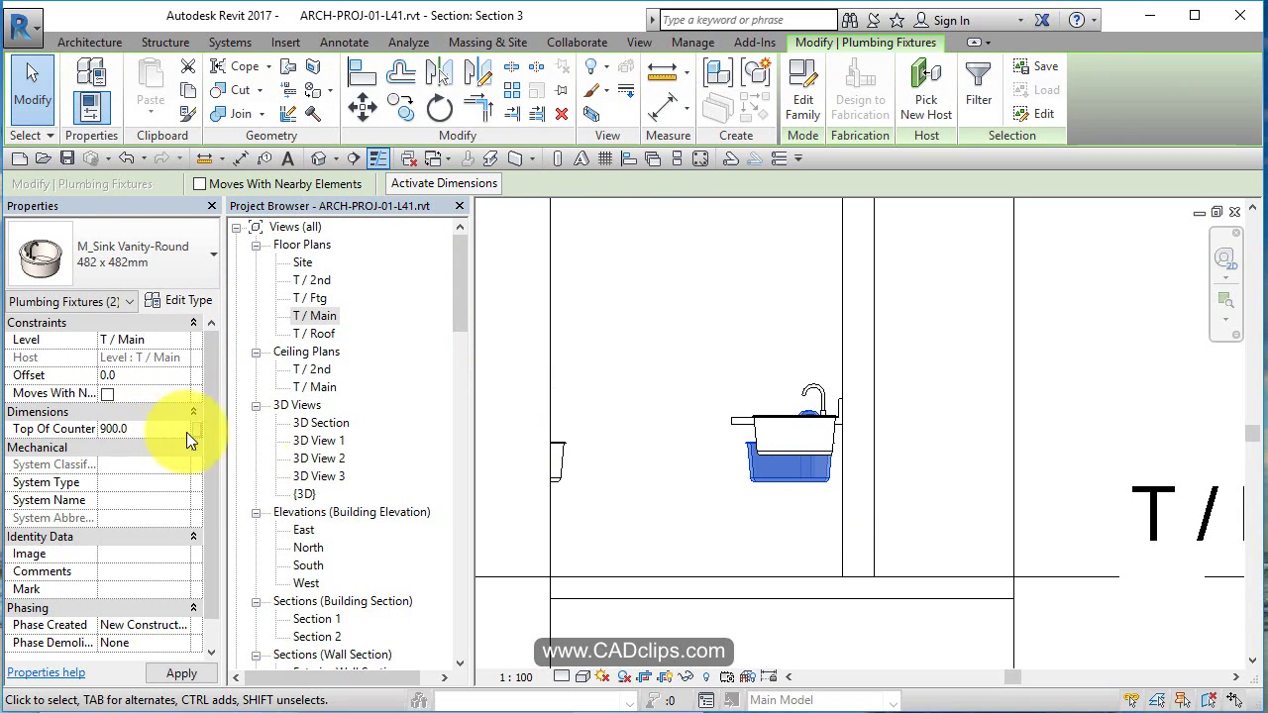
left_click(694, 427)
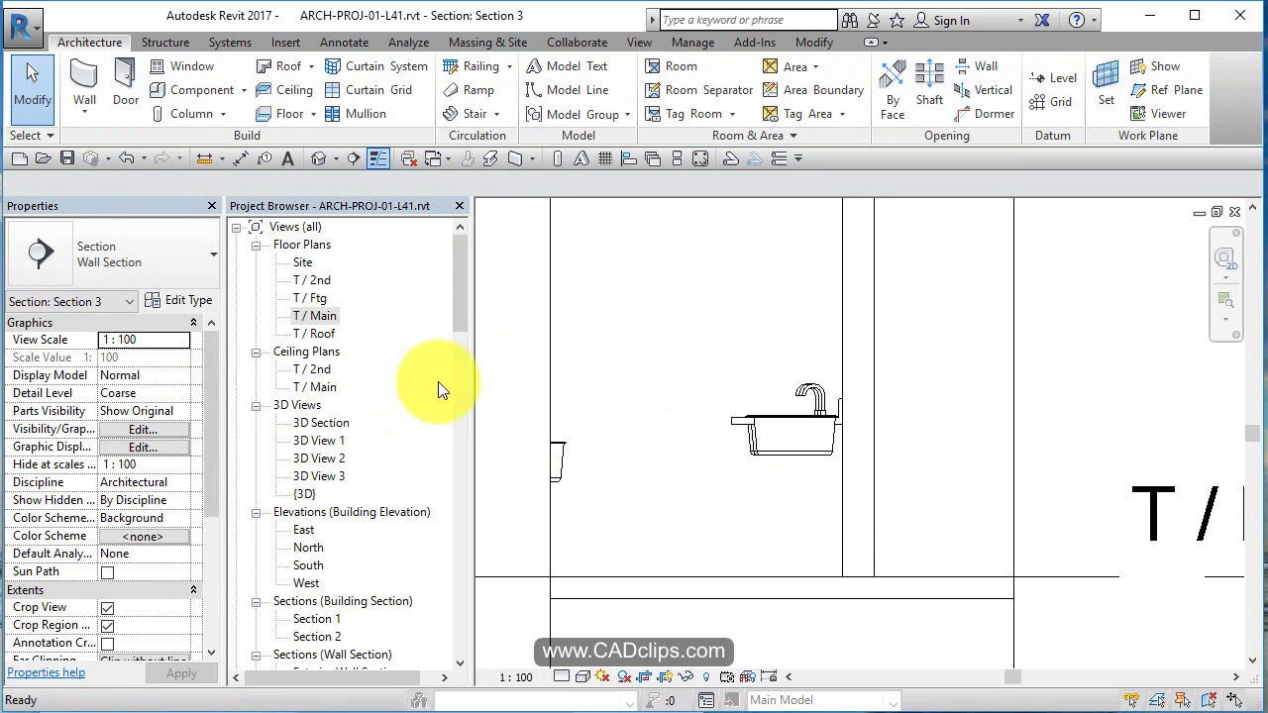
Open the T / Main floor plan and zoom in on the washroom's upper walls.
double_click(322, 316)
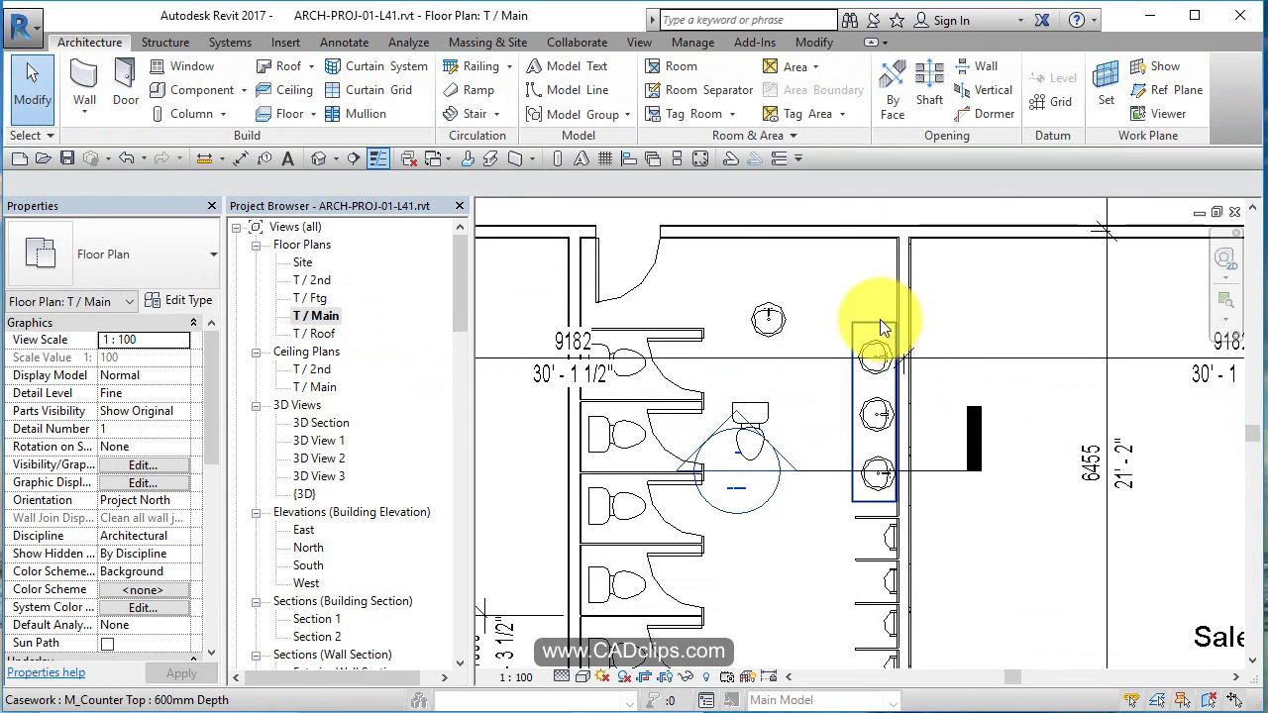
middle_click_drag(739, 374, 770, 366)
scroll(694, 317, "up", 2)
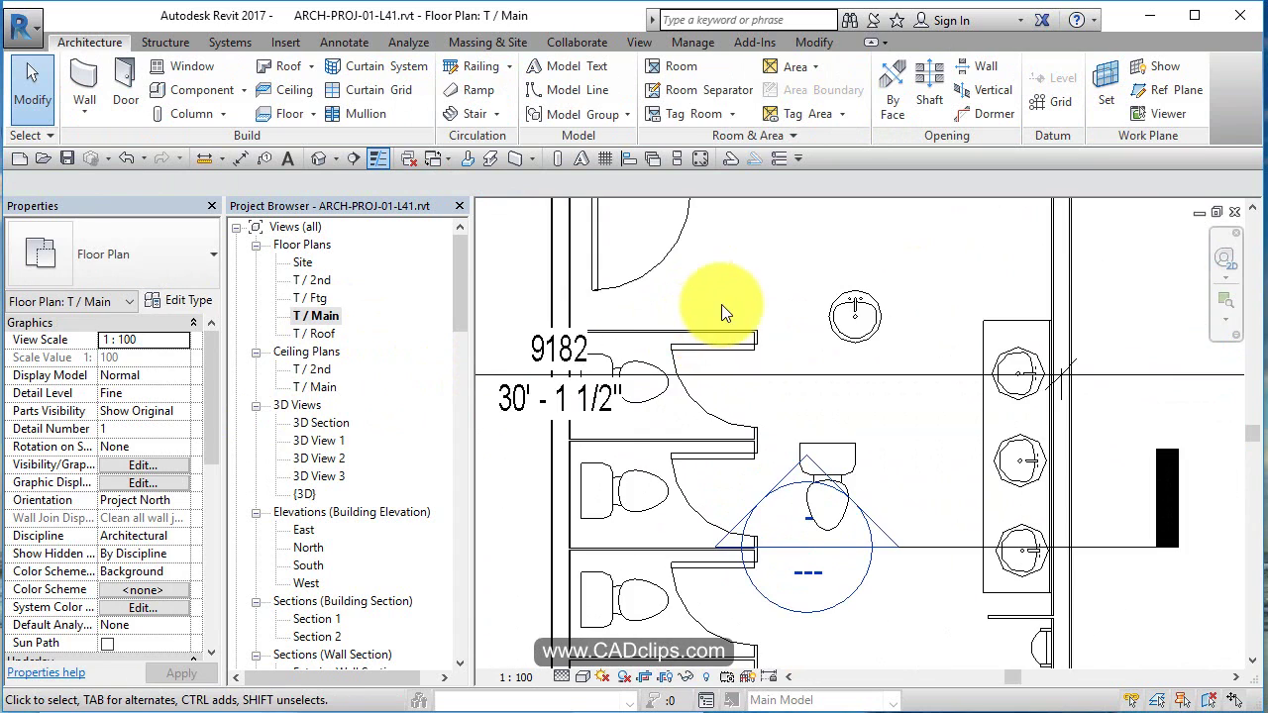
middle_click_drag(722, 305, 803, 314)
Draw a 2300-long wall from the stall partition, matching the top interior wall's type.
left_click(814, 292)
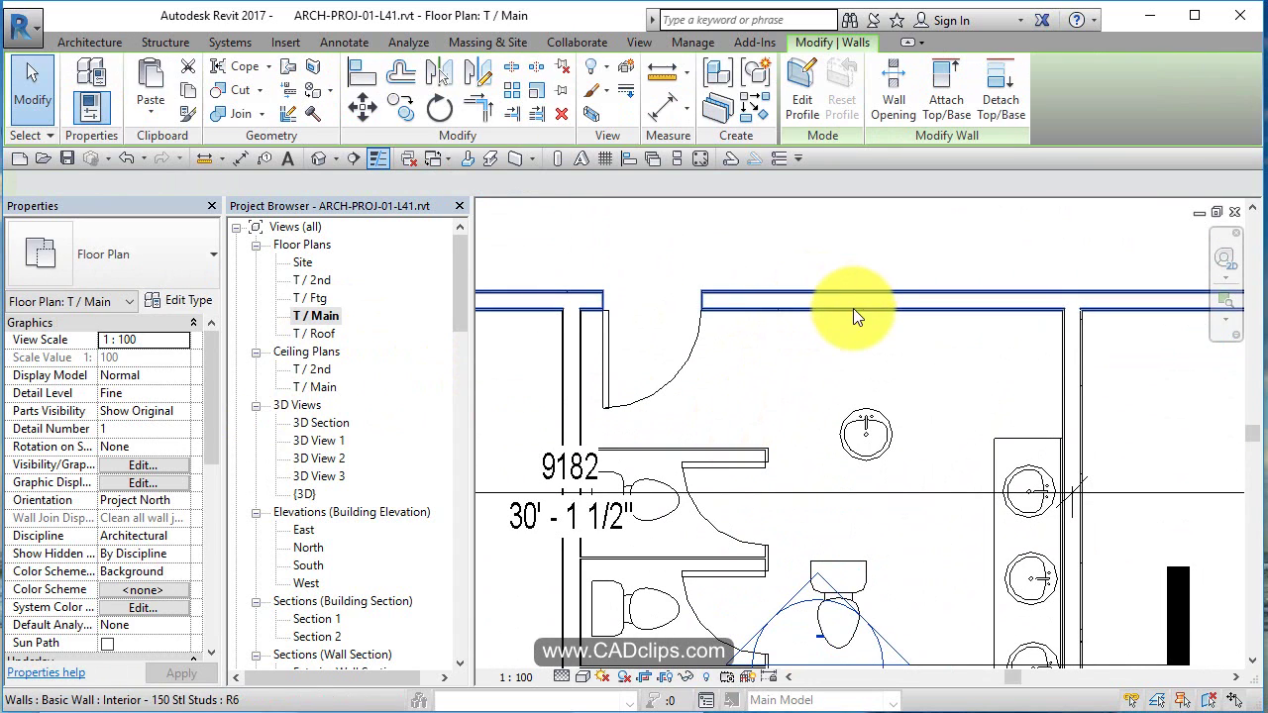
left_click(747, 96)
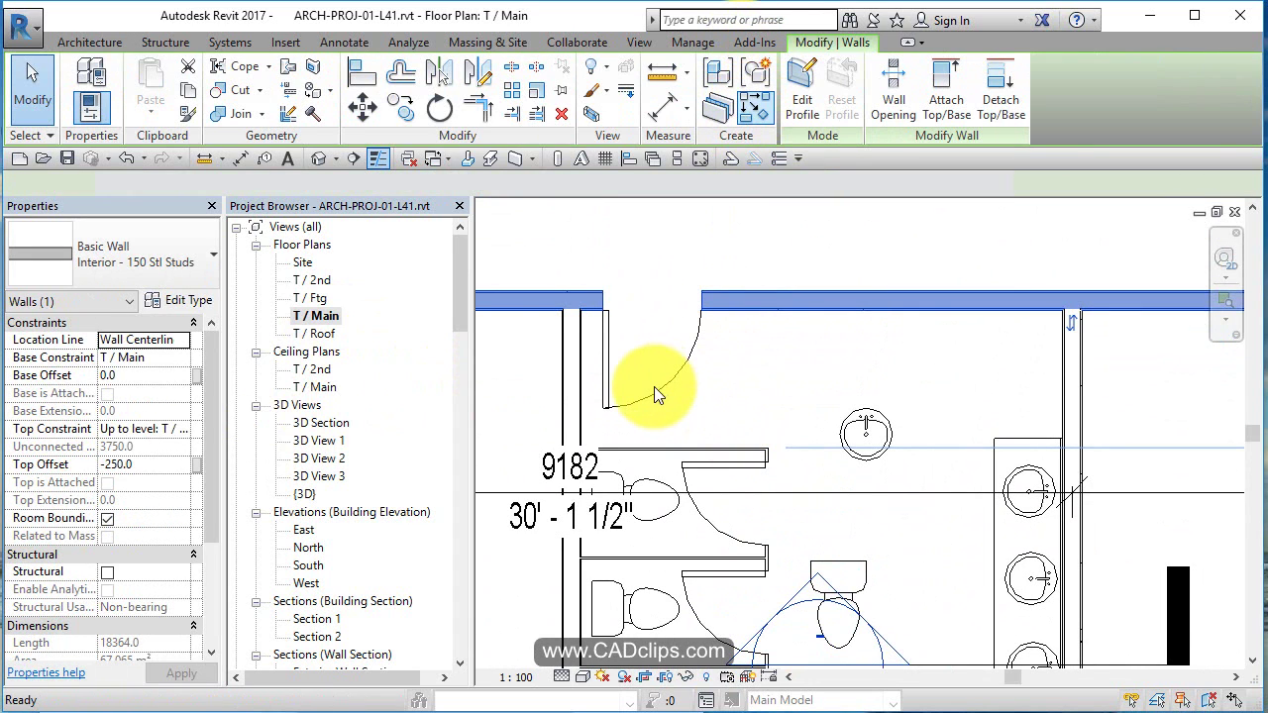
scroll(604, 442, "up", 2)
left_click(573, 420)
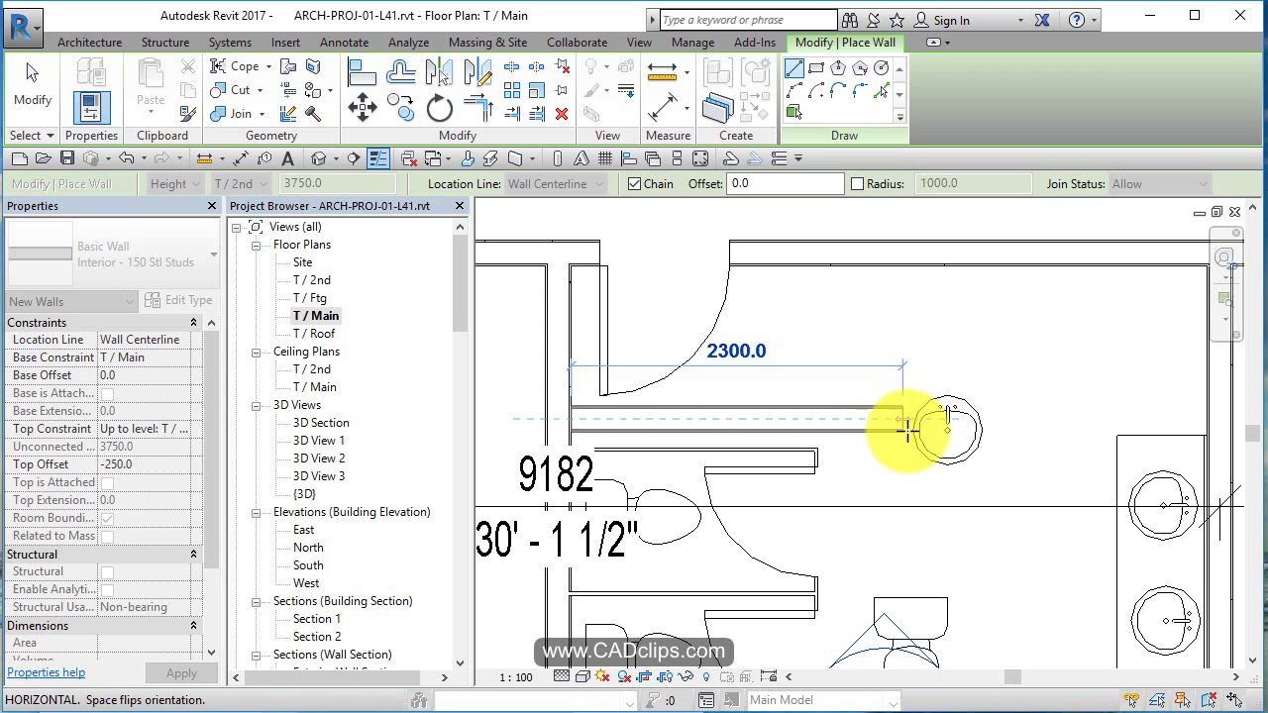
left_click(900, 426)
key("Escape")
key("Escape")
left_click(947, 458)
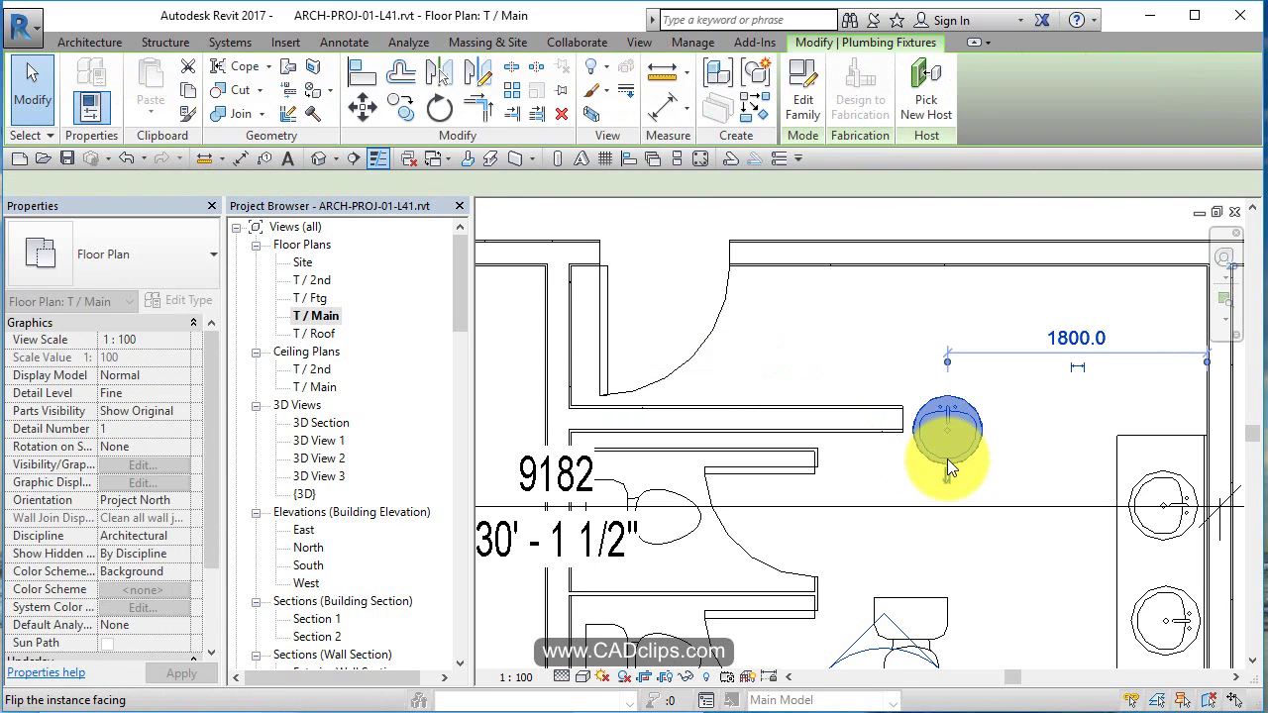
left_click(965, 497)
middle_click_drag(964, 496, 928, 414)
scroll(926, 436, "down", 2)
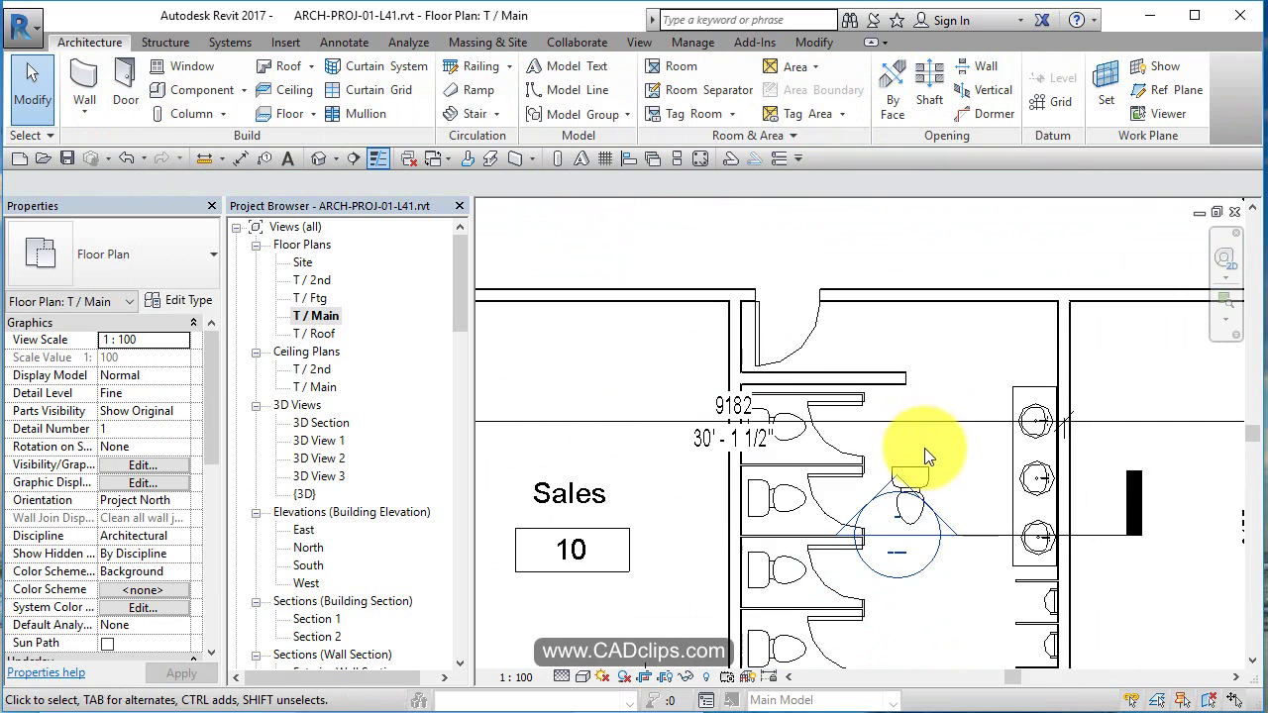
Delete the Section 3 marker beside the stalls and confirm the warning.
left_click(923, 464)
left_click(949, 497)
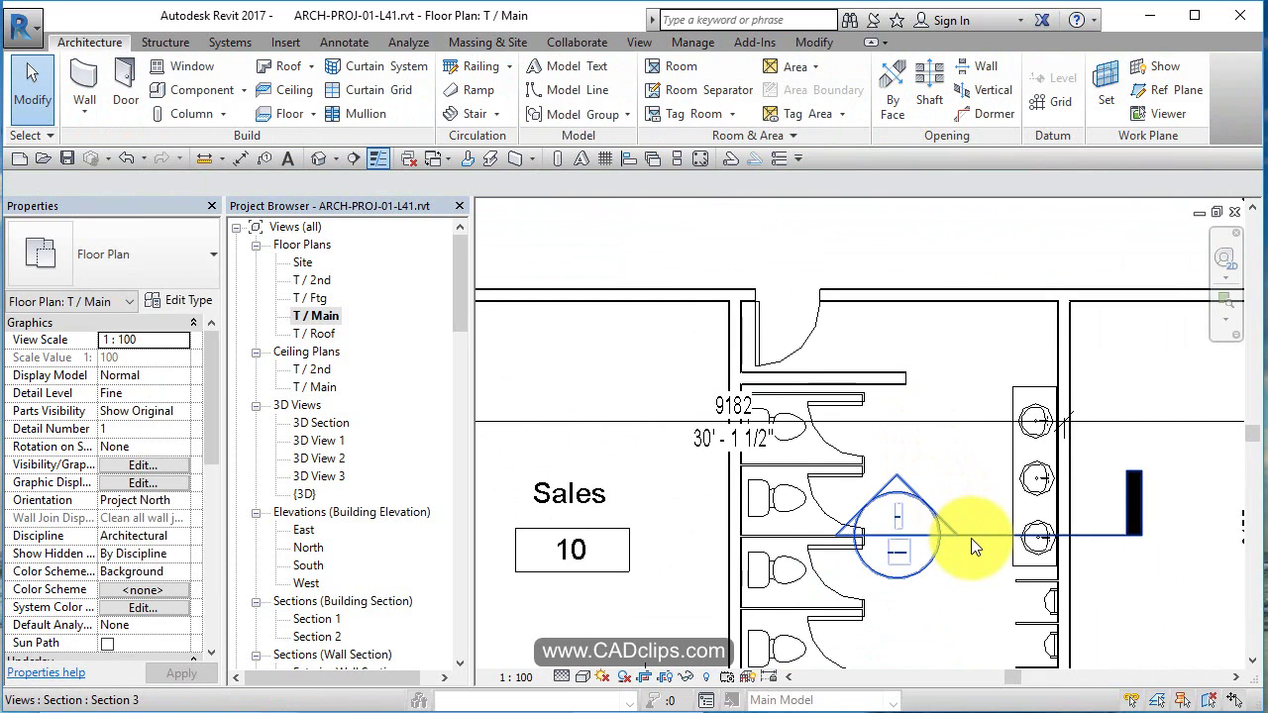
left_click(971, 538)
key("Delete")
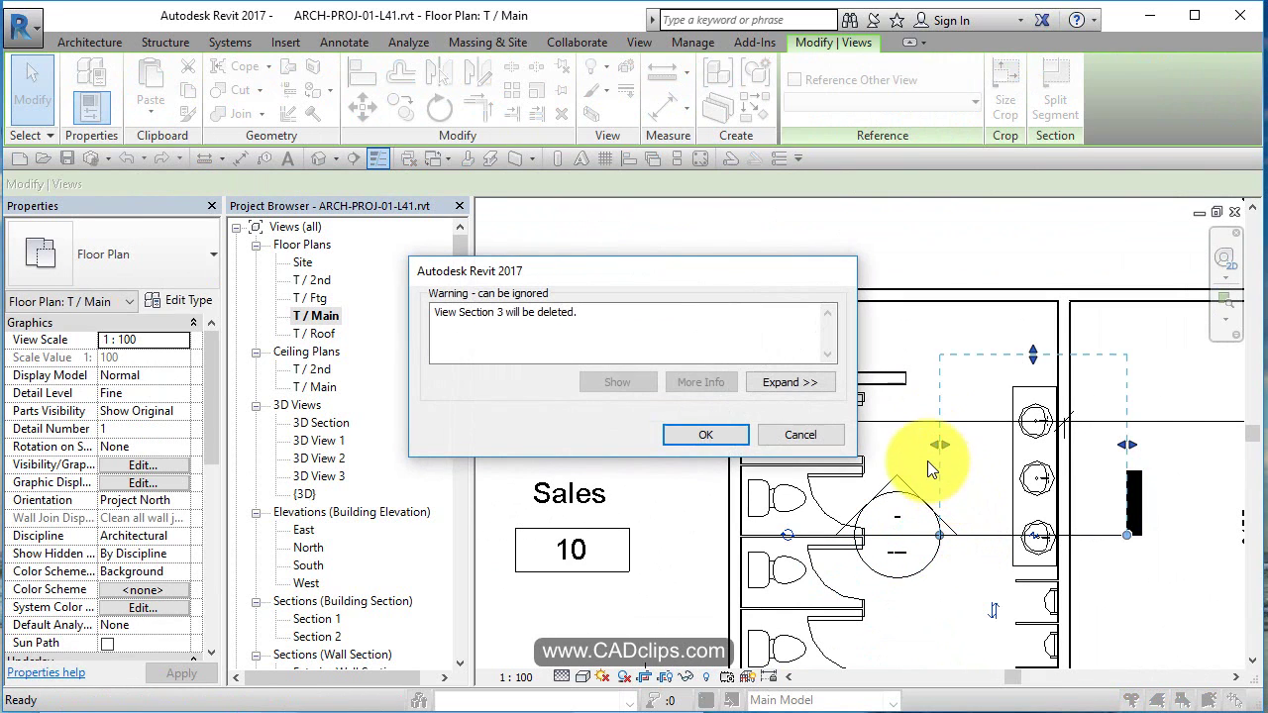
left_click(734, 440)
middle_click_drag(886, 542, 948, 457)
scroll(869, 419, "down", 2)
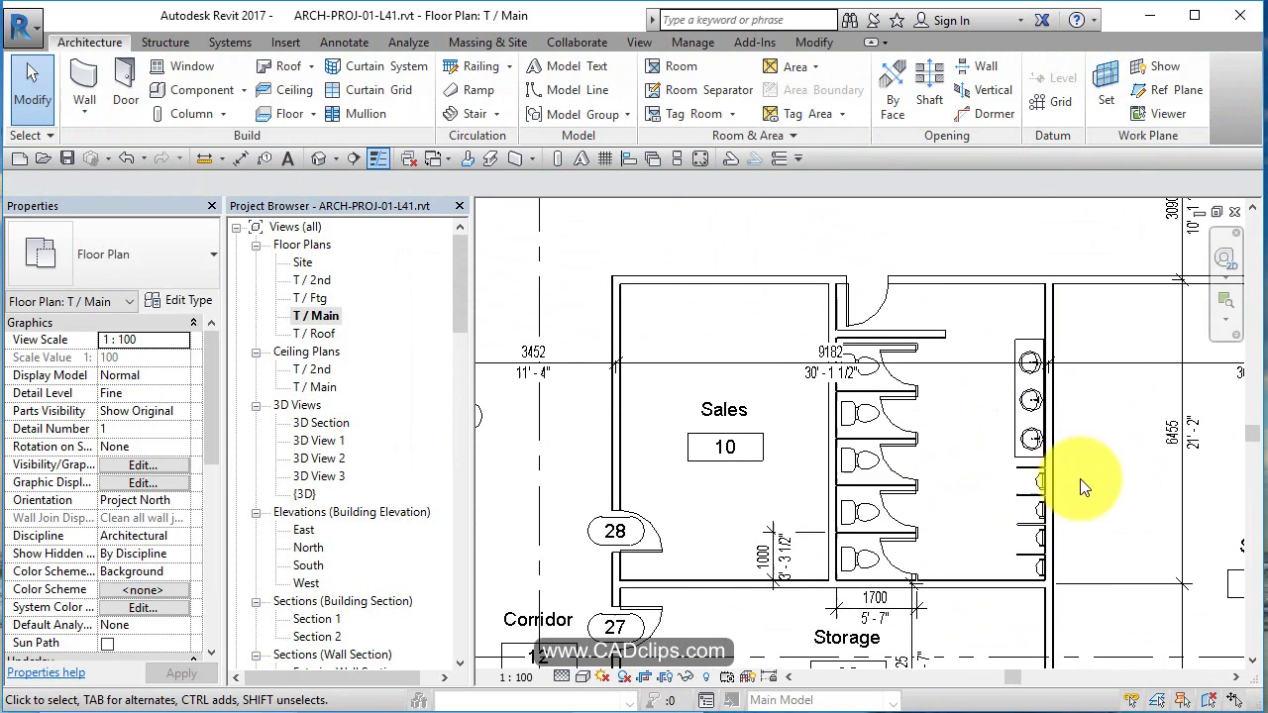
left_click(682, 67)
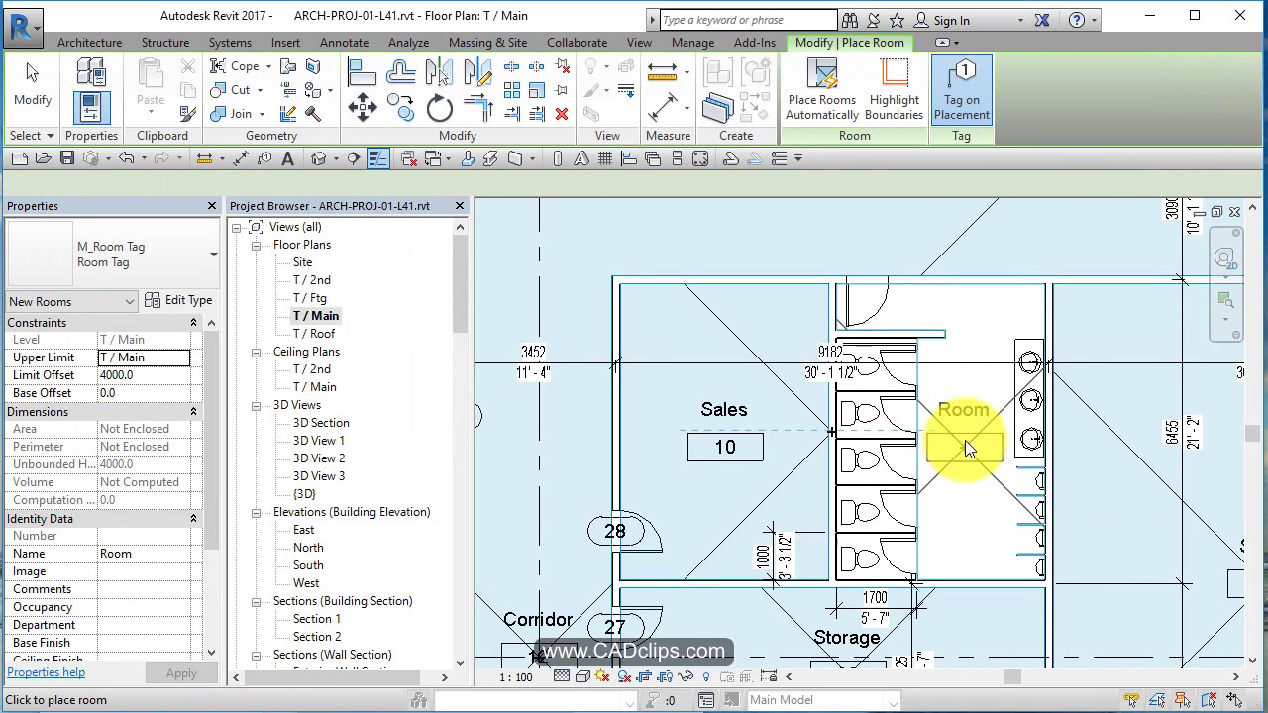
left_click(967, 447)
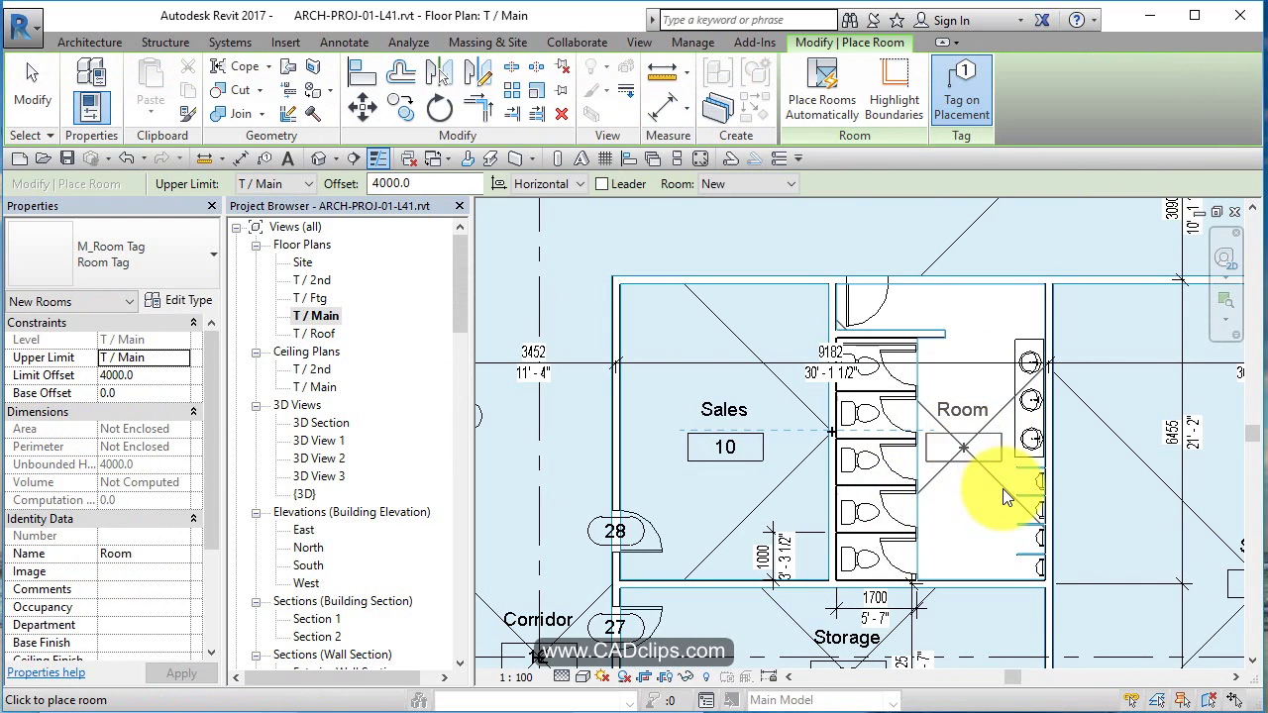
key("Escape")
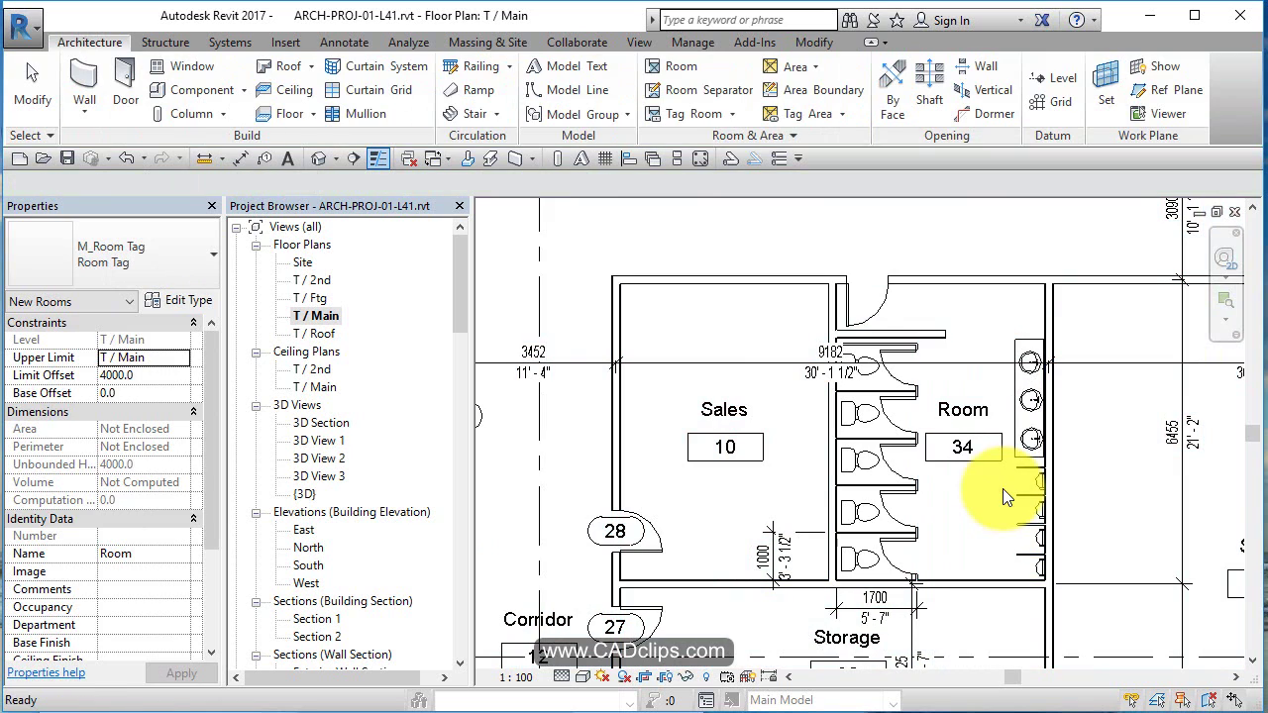
scroll(930, 538, "up", 3)
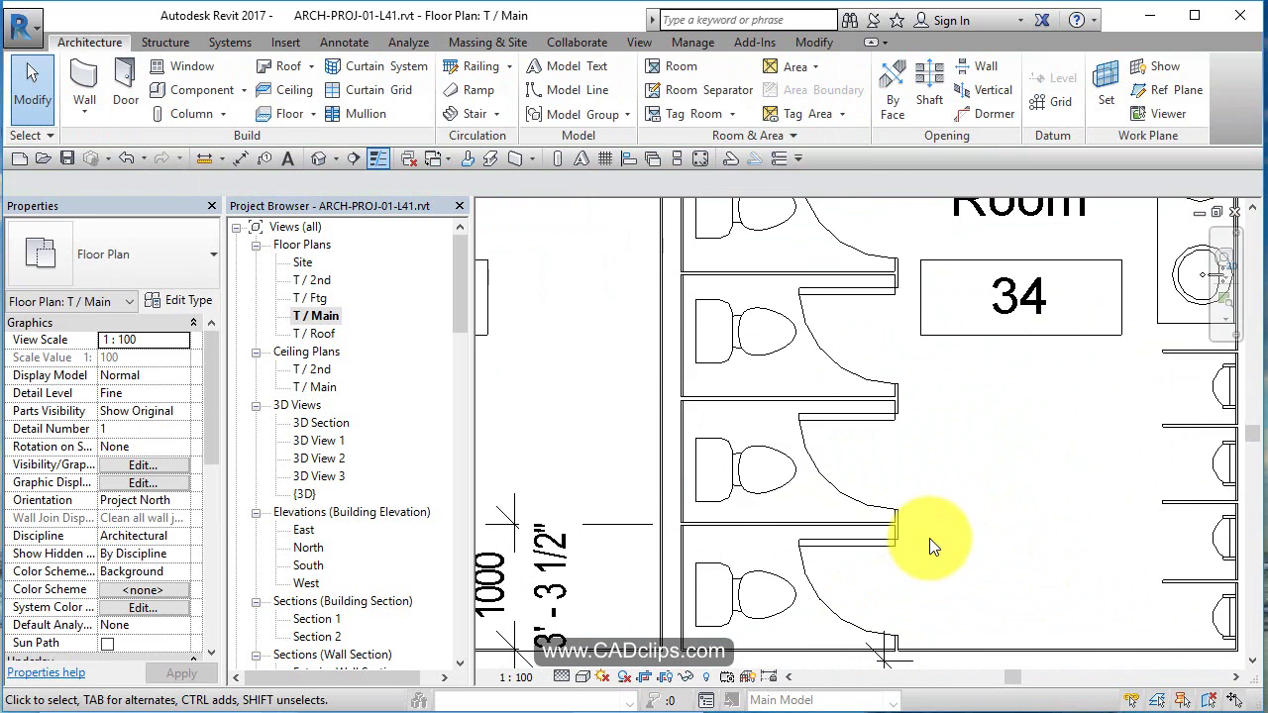
scroll(929, 475, "down", 2)
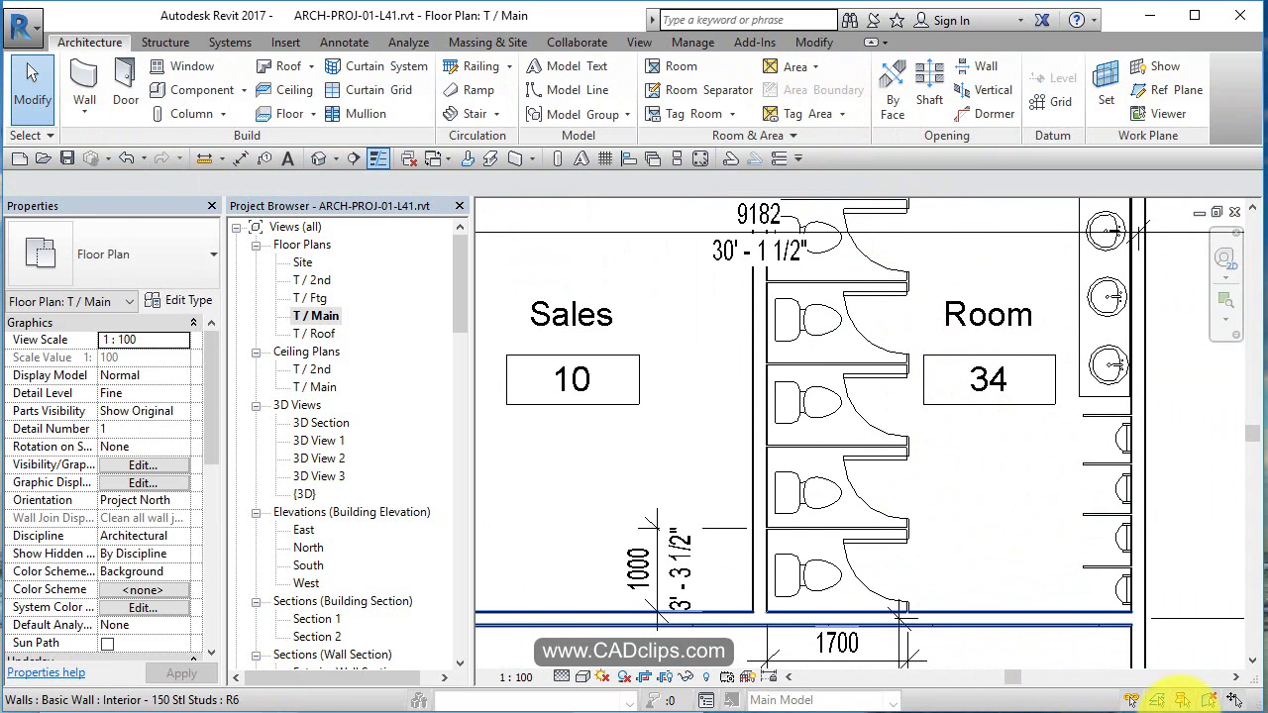
middle_click_drag(950, 241, 901, 261)
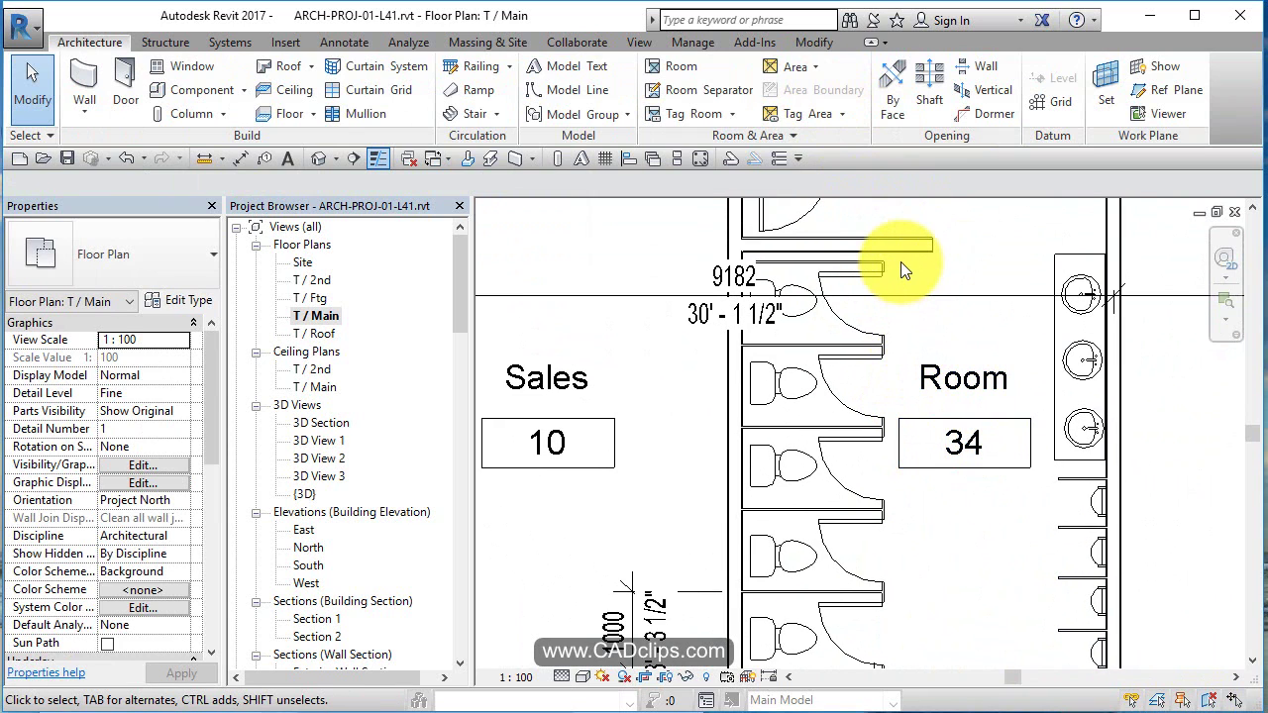
left_click_drag(878, 284, 913, 273)
left_click(912, 273)
scroll(900, 262, "up", 4)
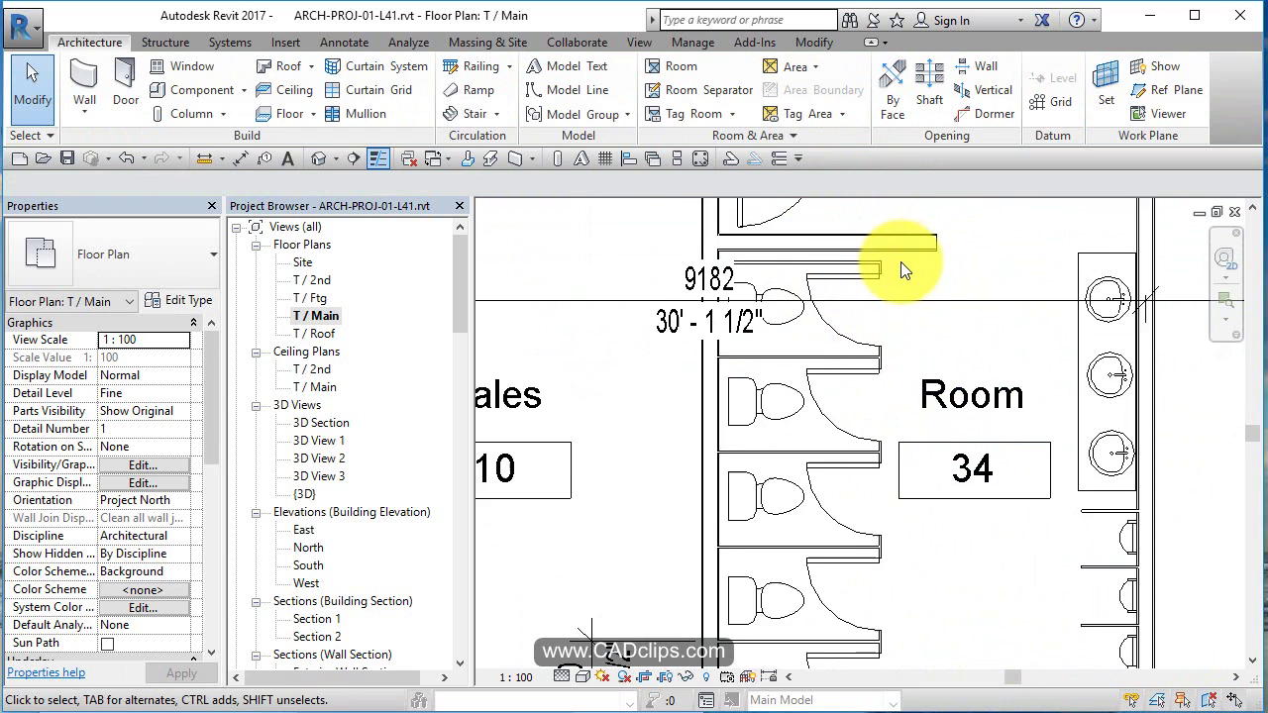
left_click_drag(892, 261, 731, 656)
Filter the 13 selected elements down to the six partition walls and uncheck Room Bounding.
left_click(798, 80)
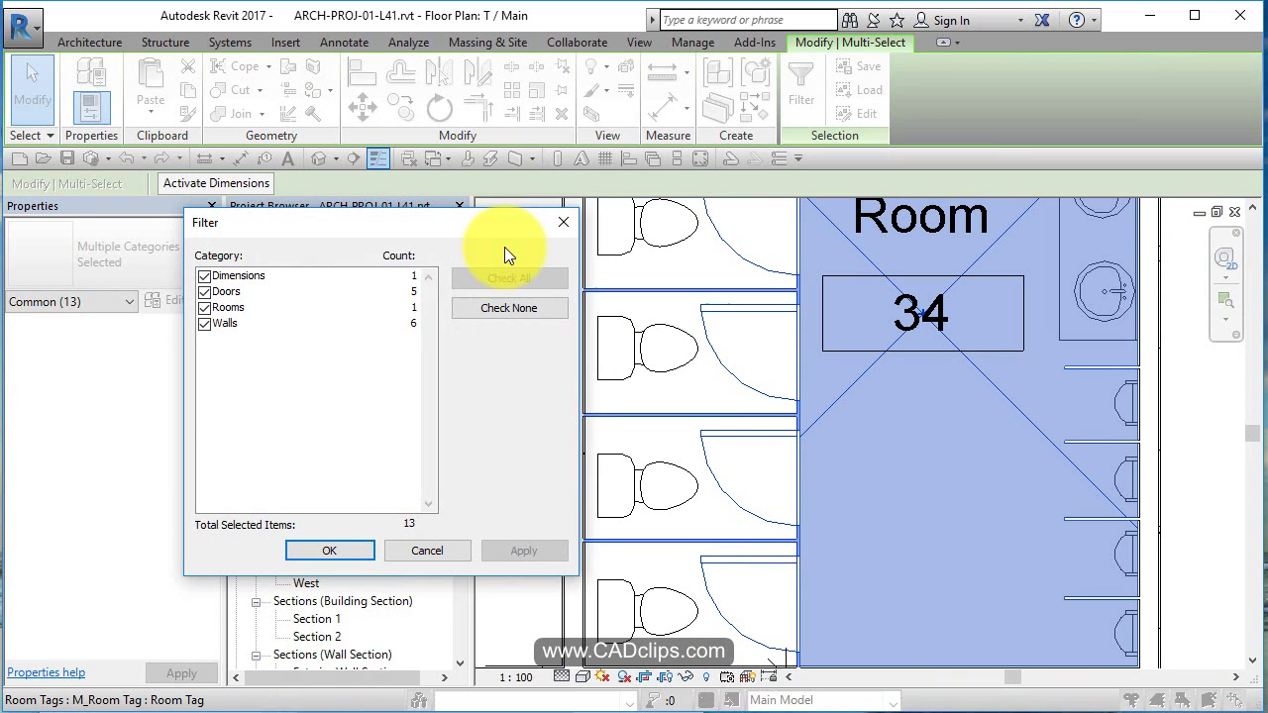
left_click(484, 305)
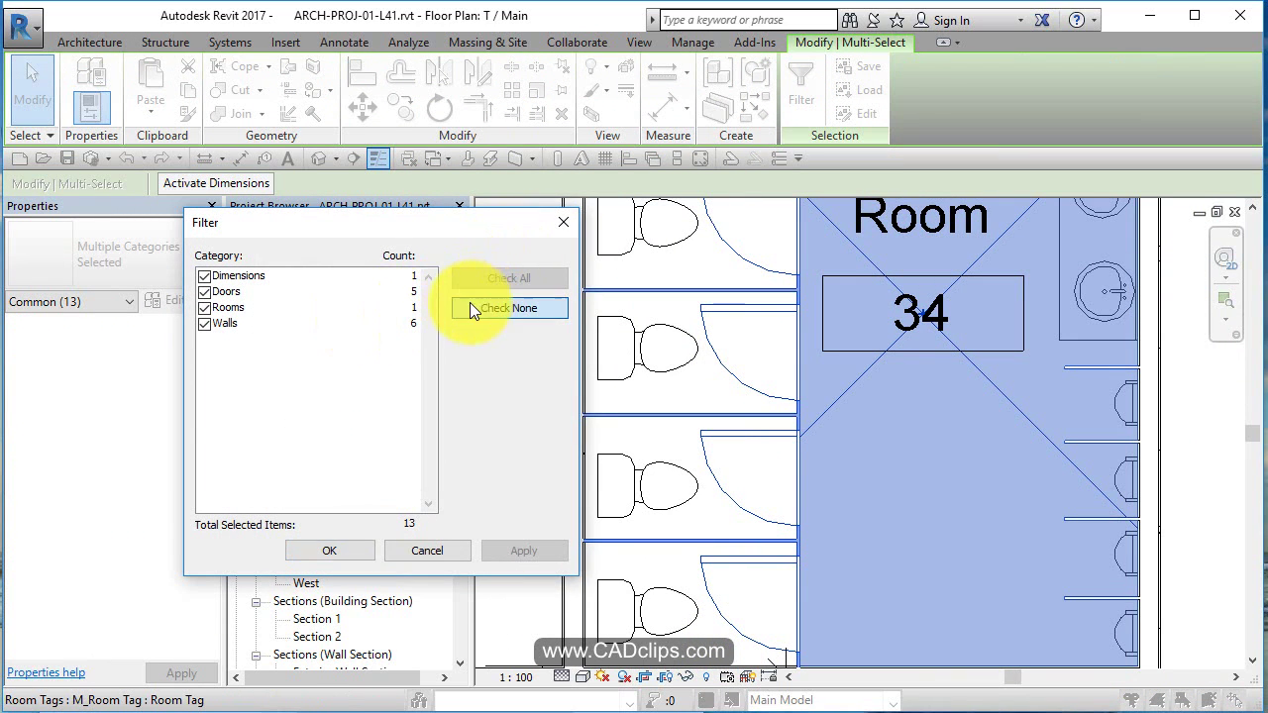
left_click(204, 323)
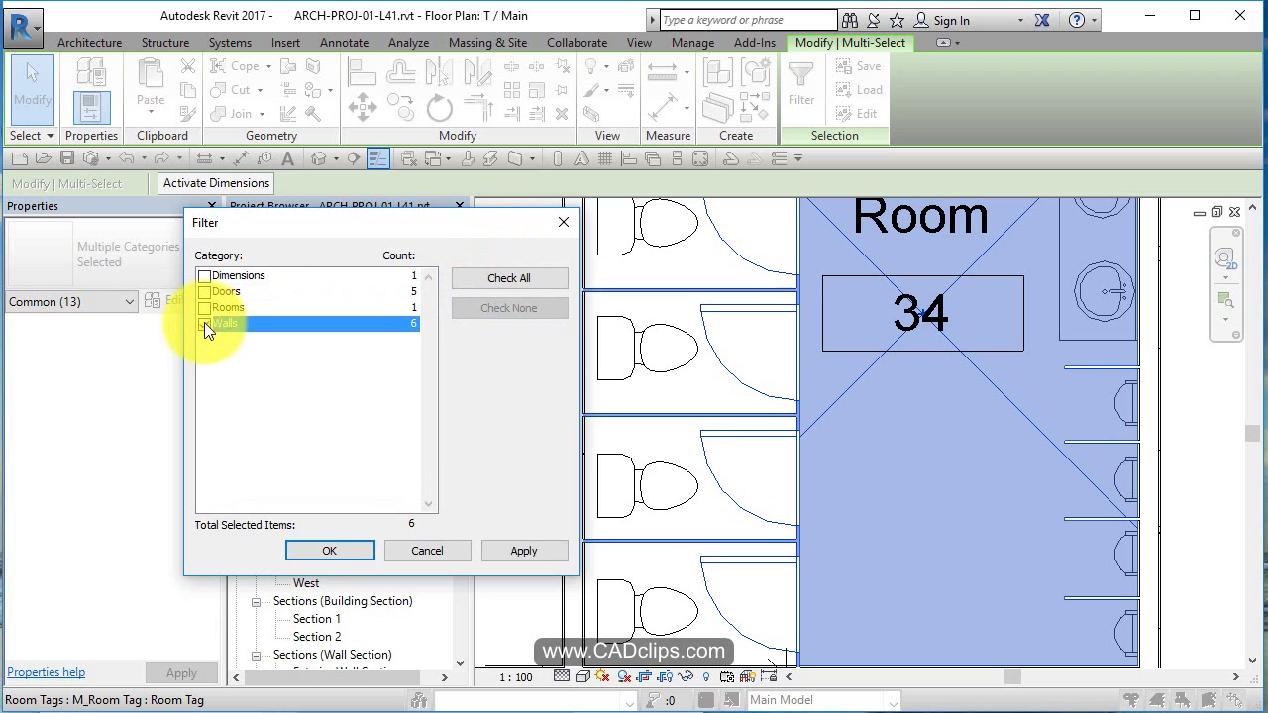
left_click(374, 550)
scroll(642, 454, "down", 1)
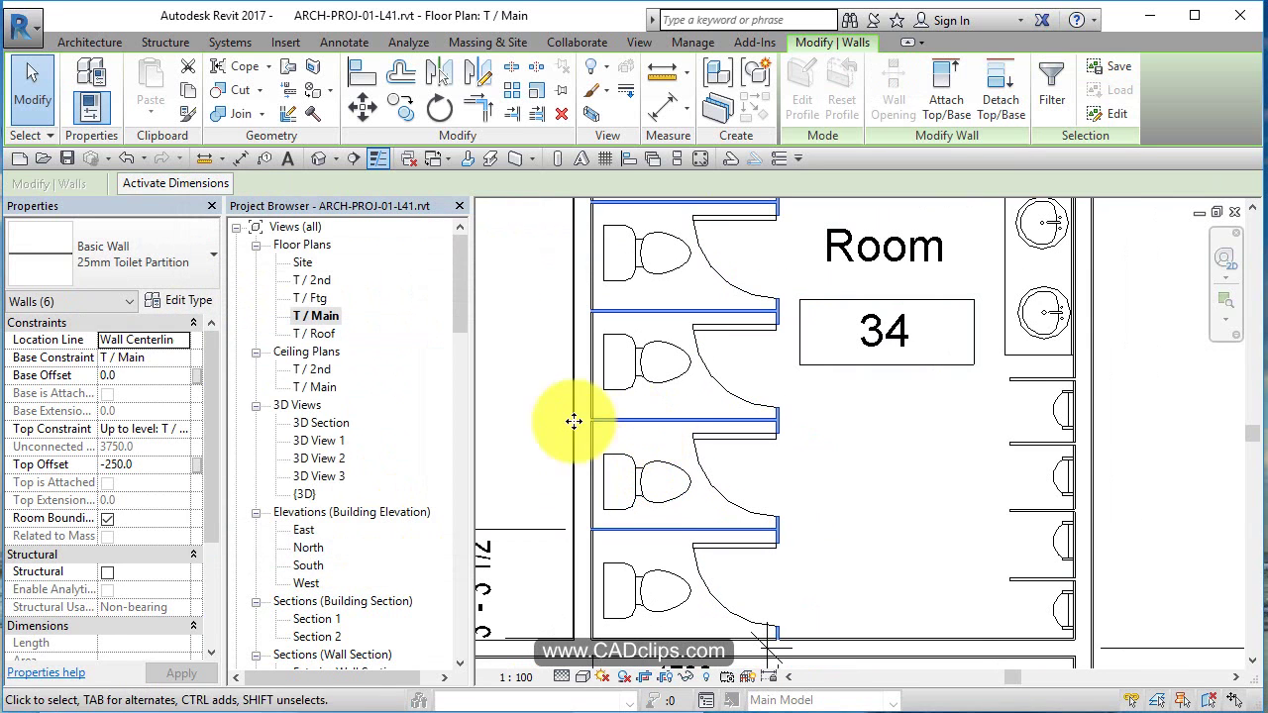
left_click(107, 519)
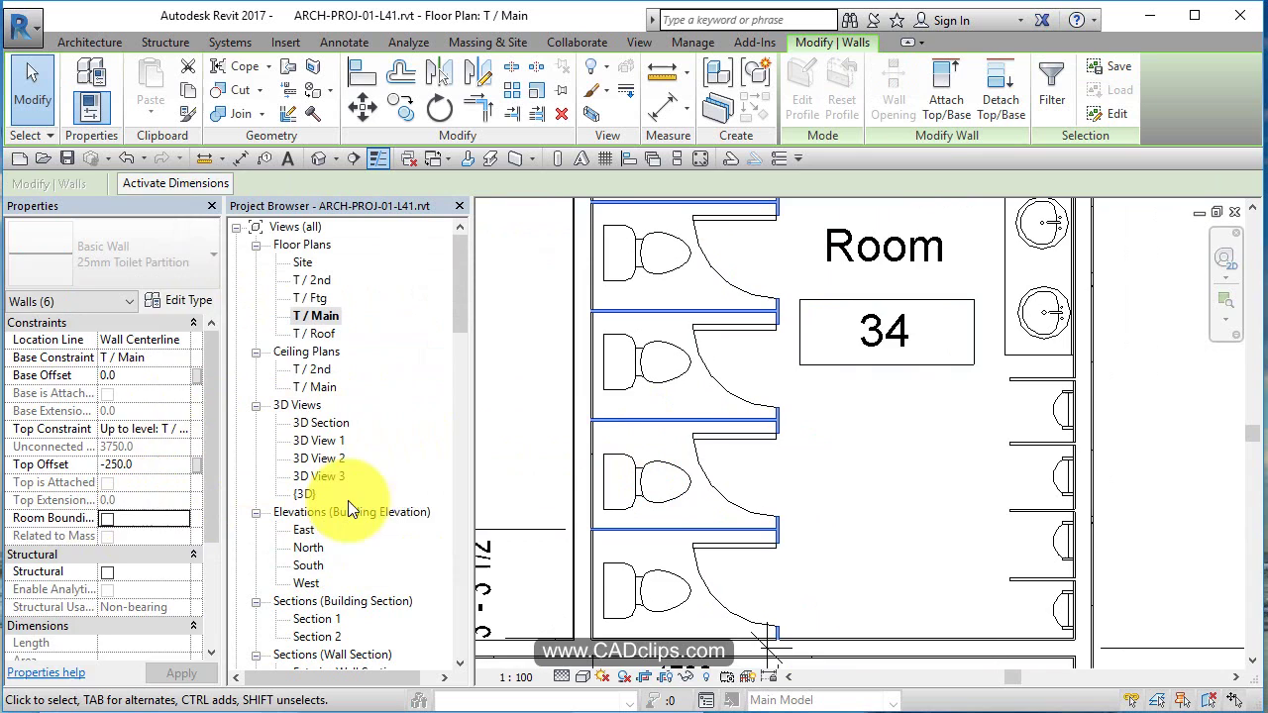
scroll(550, 436, "down", 3)
left_click(740, 297)
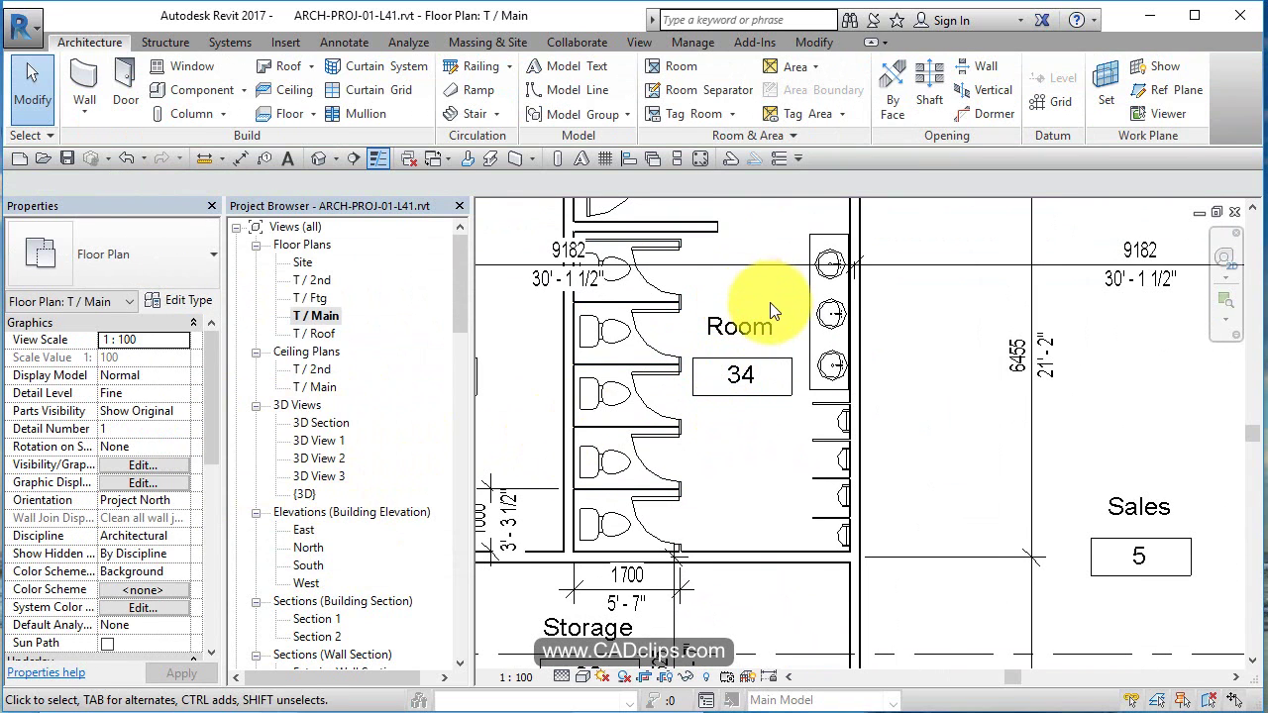
left_click(782, 338)
Rename the stall room, Room 34, to 'Mens 1' on its tag.
middle_click_drag(764, 408, 850, 470)
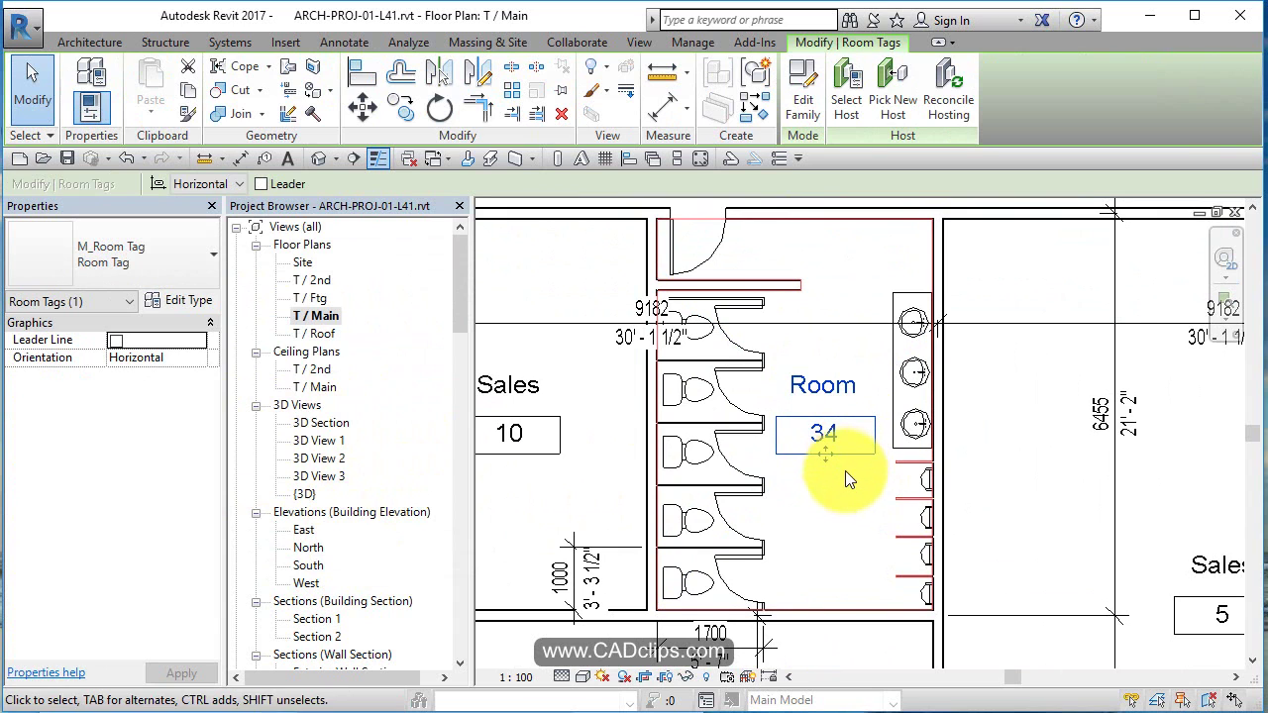
left_click(861, 472)
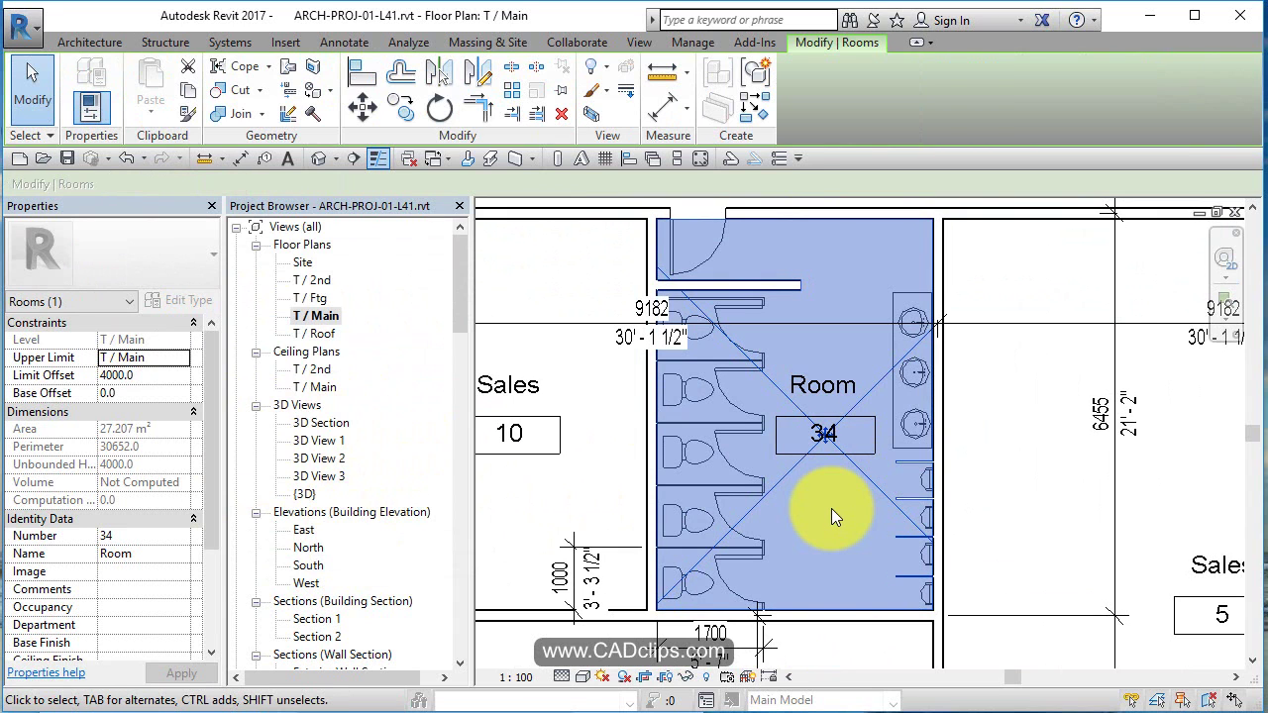
key("Escape")
scroll(831, 500, "down", 1)
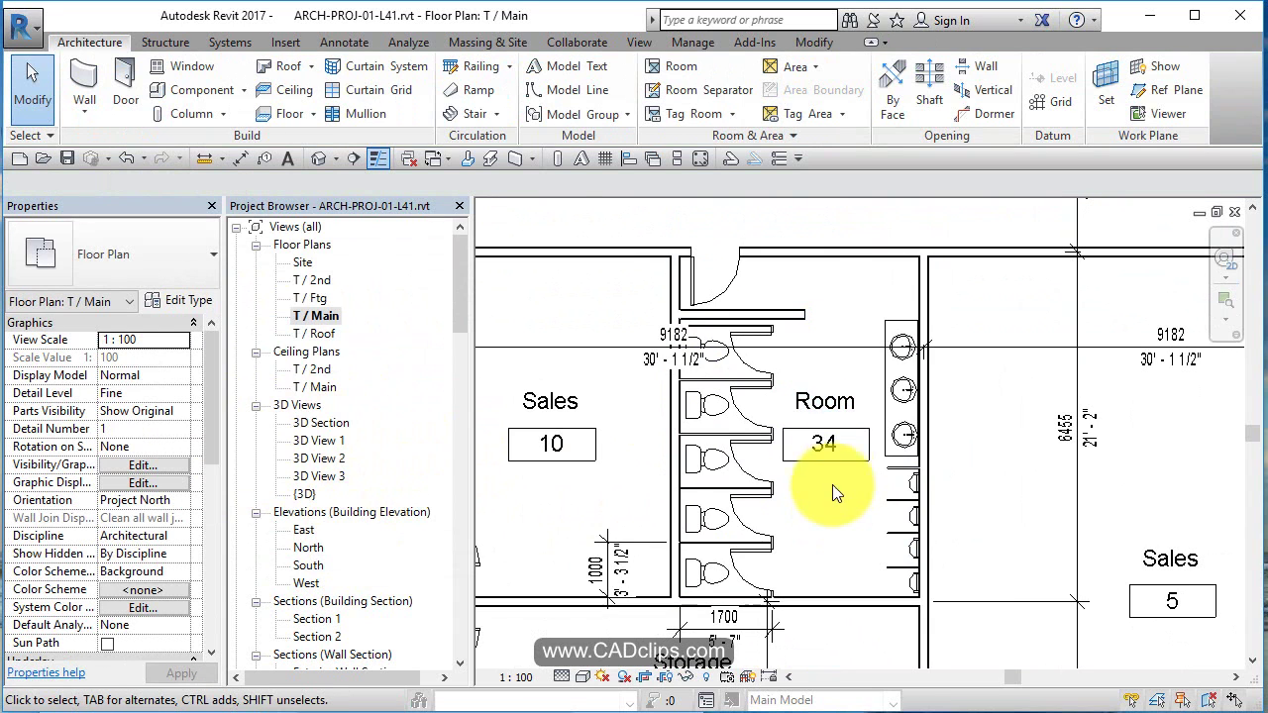
double_click(822, 408)
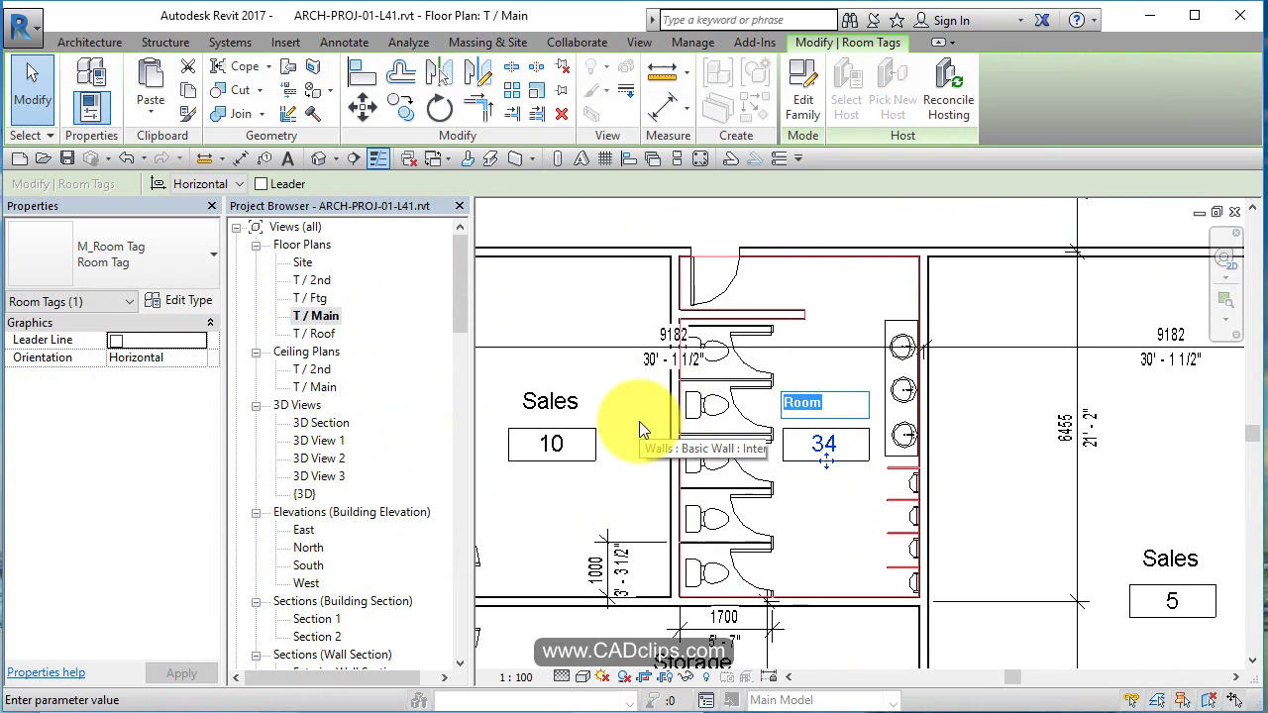
type("Mens ")
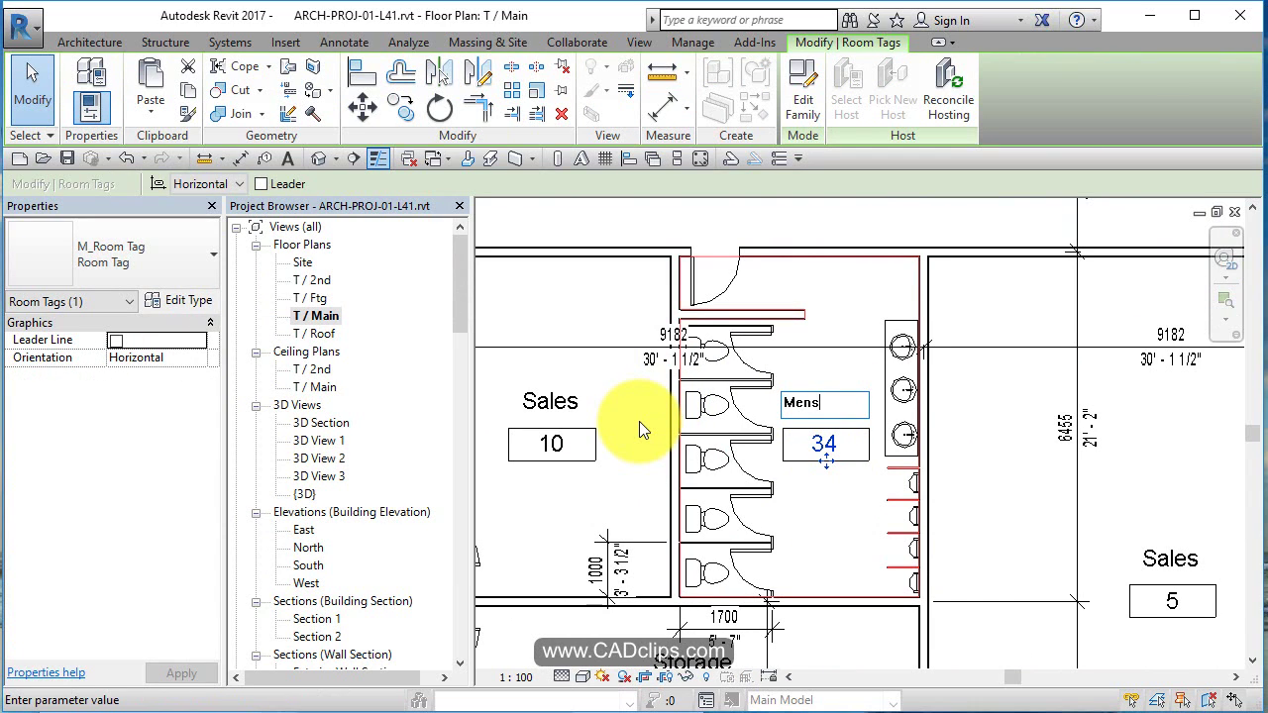
type("1")
left_click(865, 473)
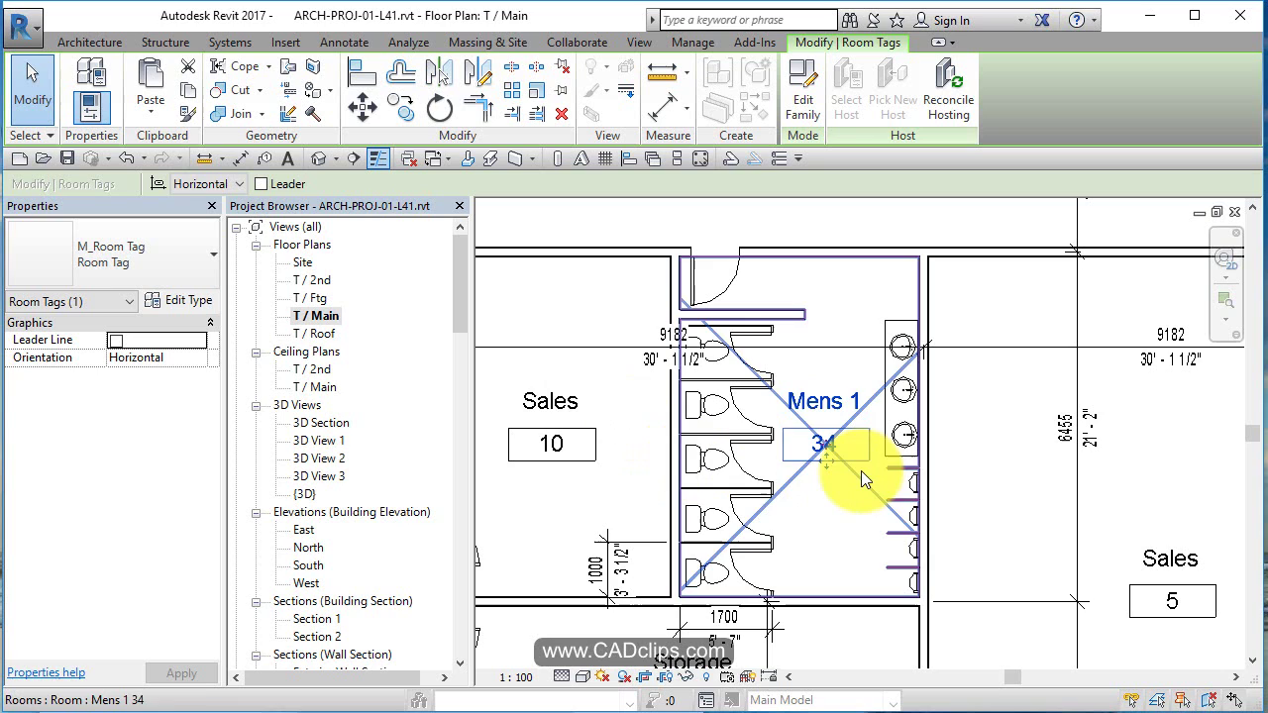
Rename the adjacent Sales room, number 10, to 'Womens 1' on its tag.
left_click(550, 401)
left_click(550, 401)
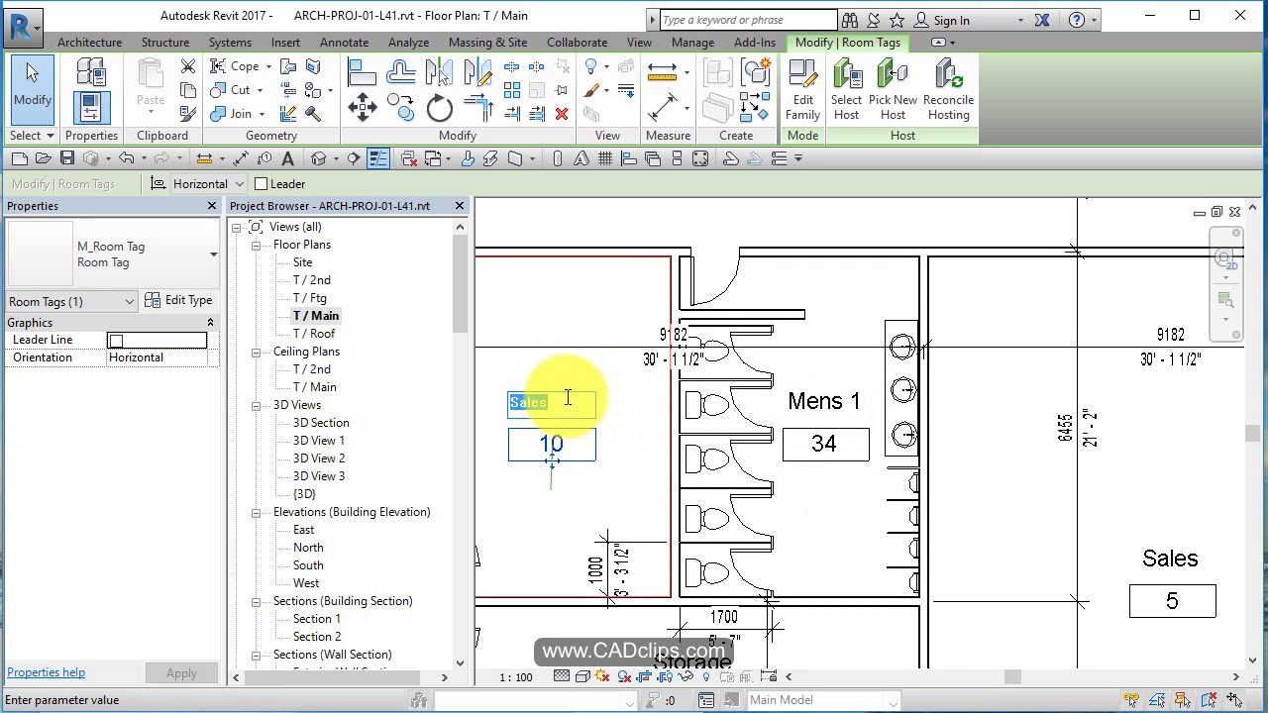
type("Wm")
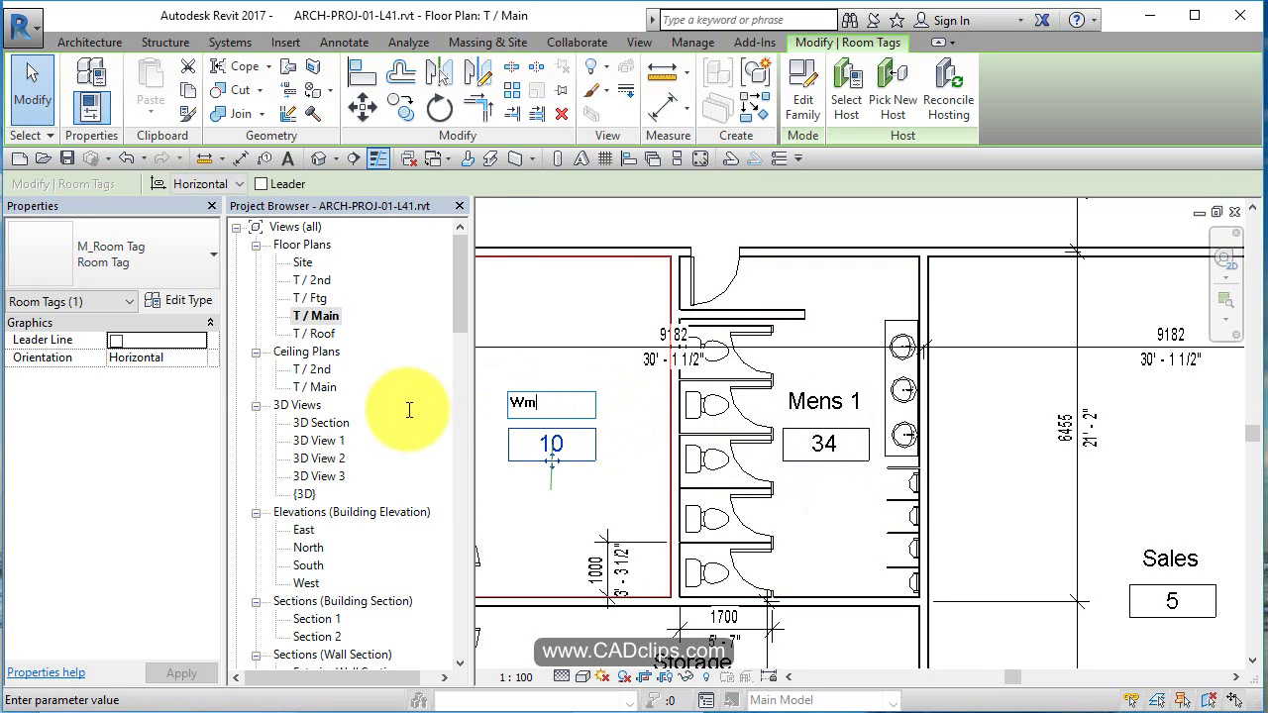
type("ens' 1")
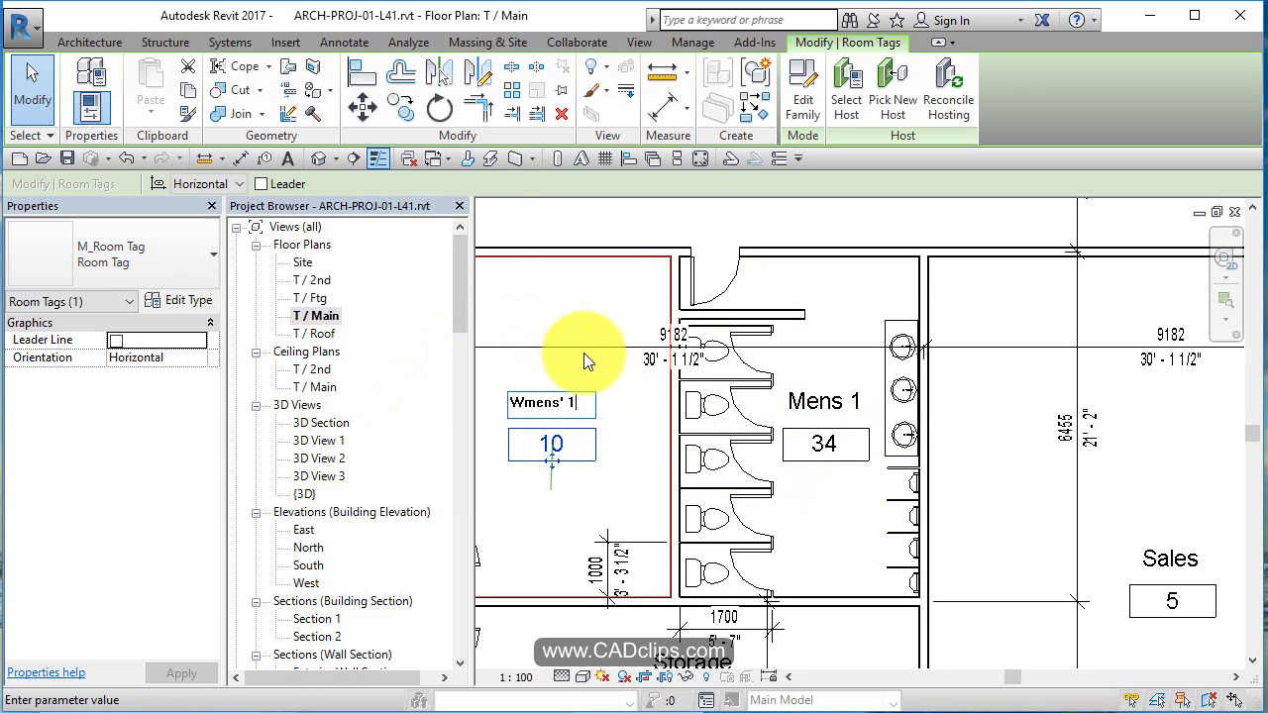
key("BackSpace")
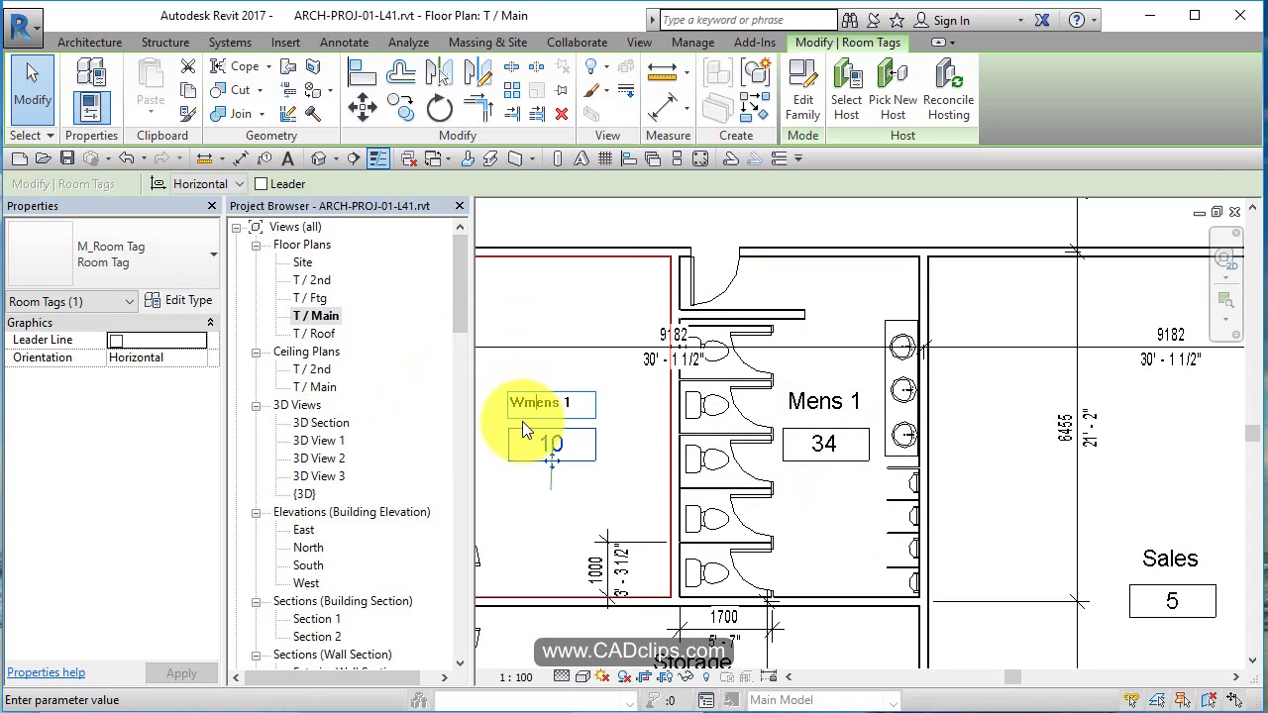
type("o")
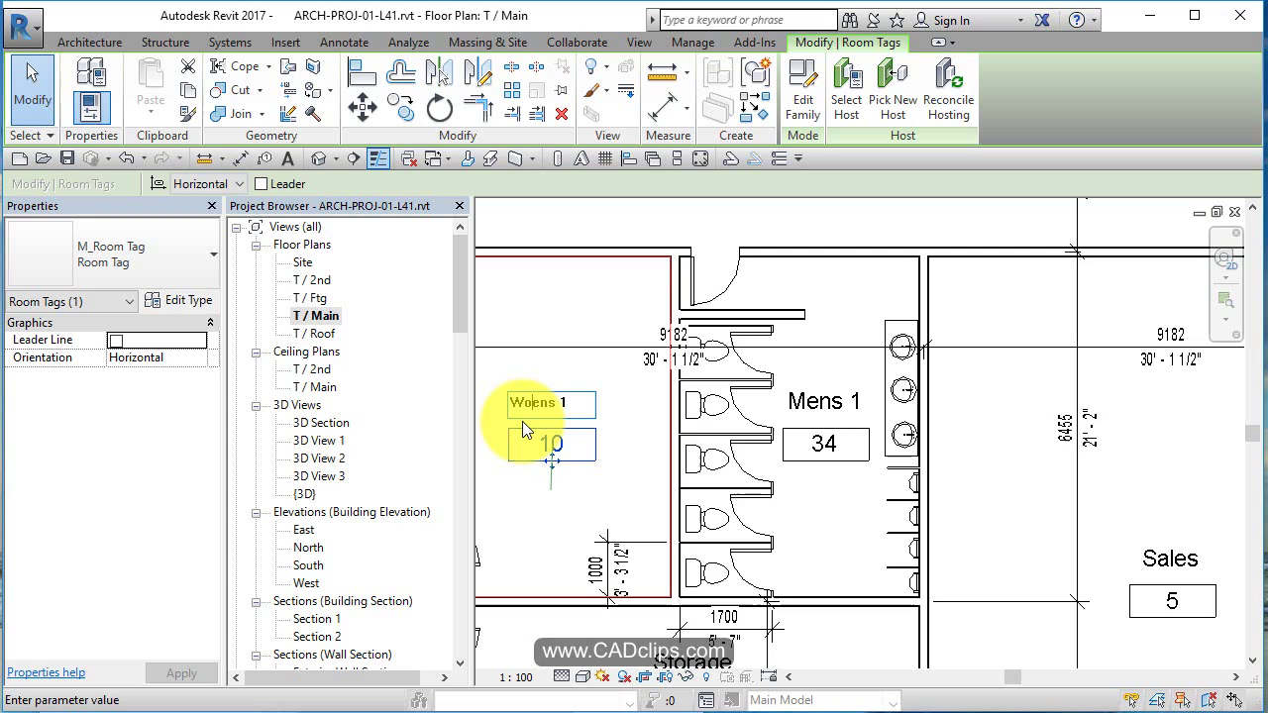
type("m")
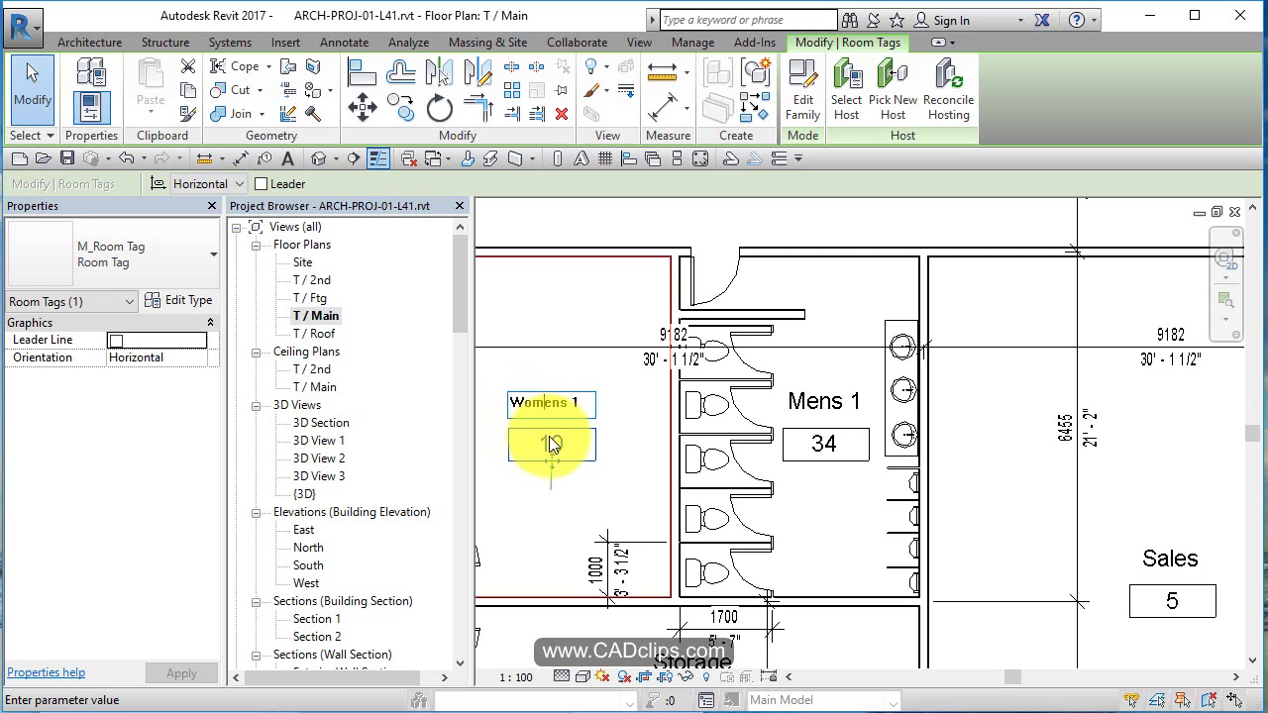
left_click(595, 339)
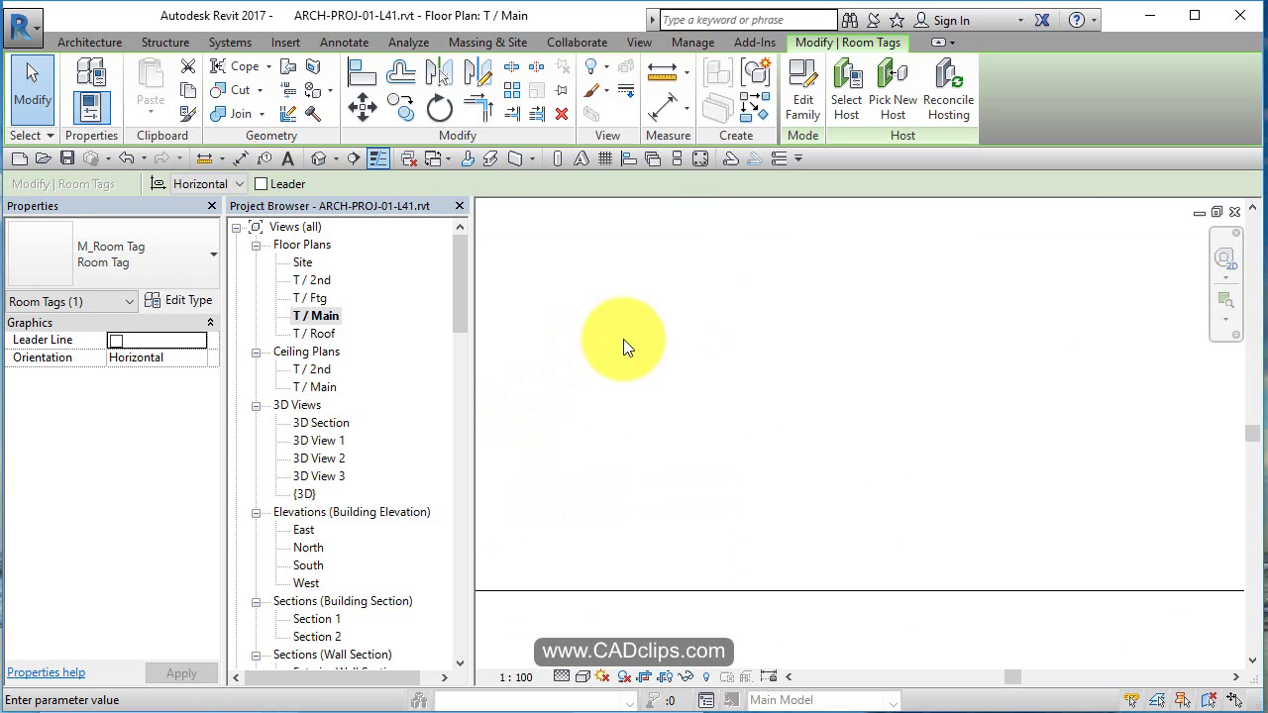
left_click(743, 577)
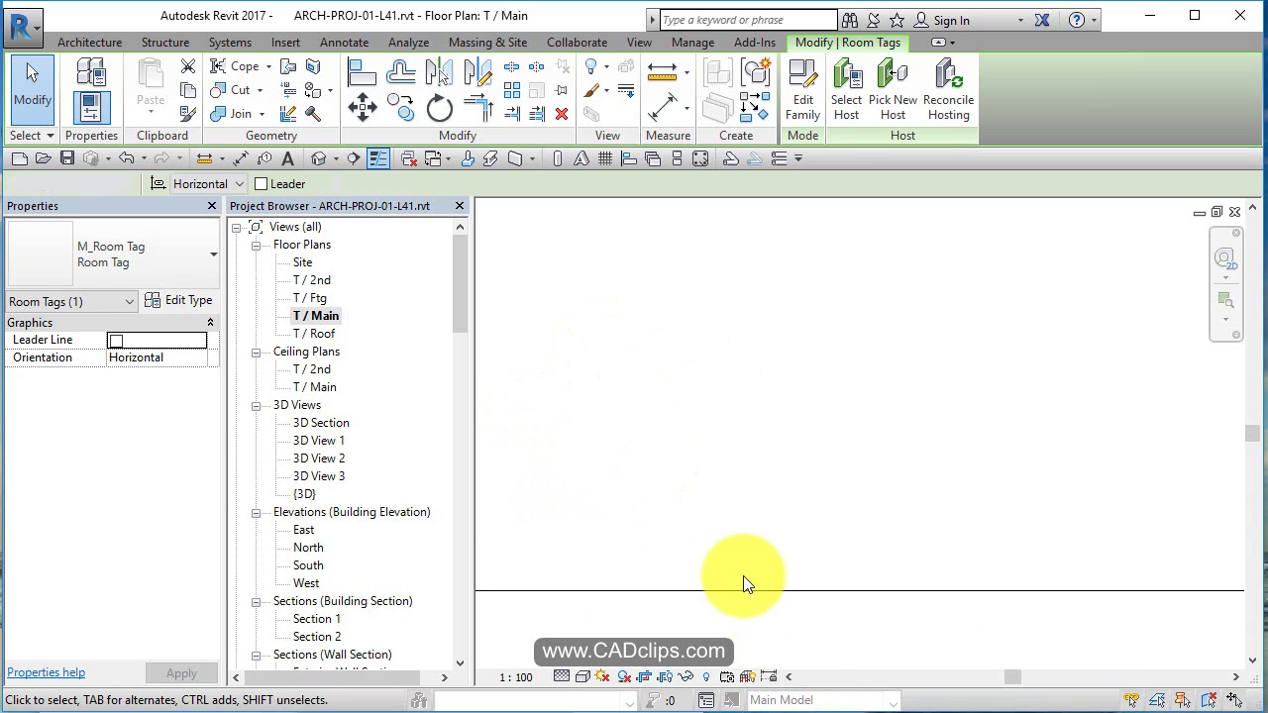
key("z")
key("f")
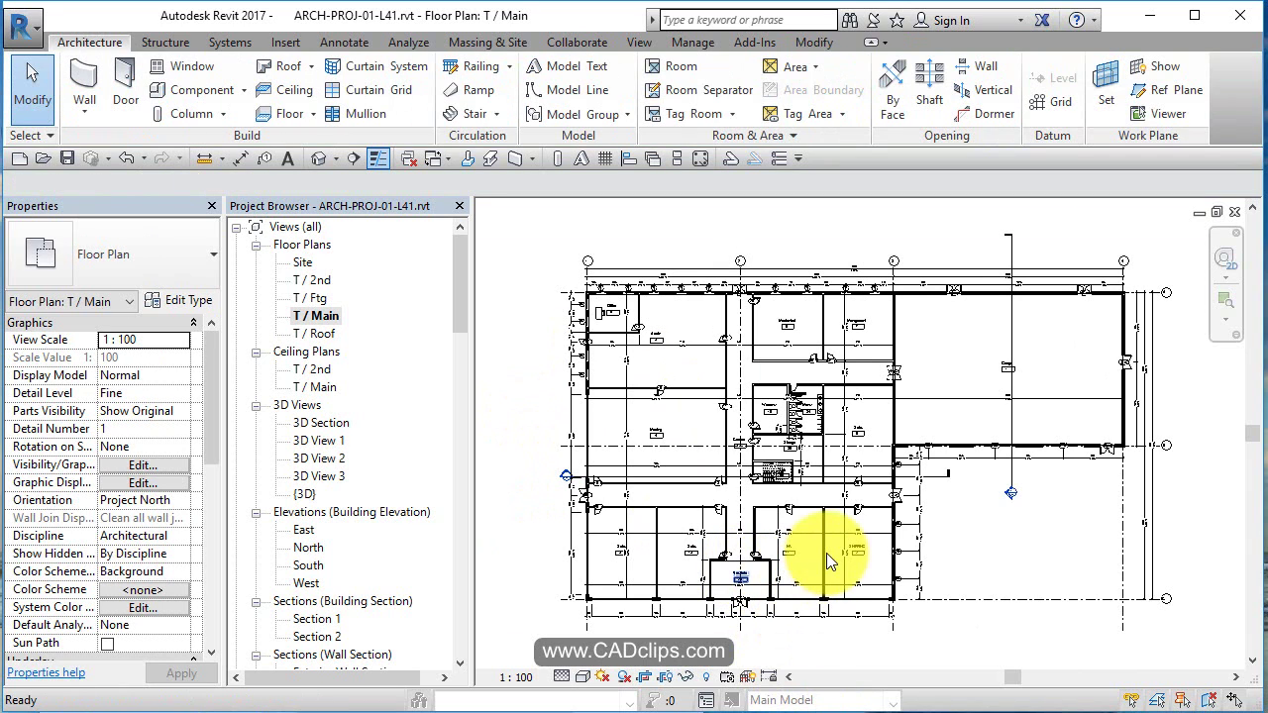
scroll(784, 429, "up", 4)
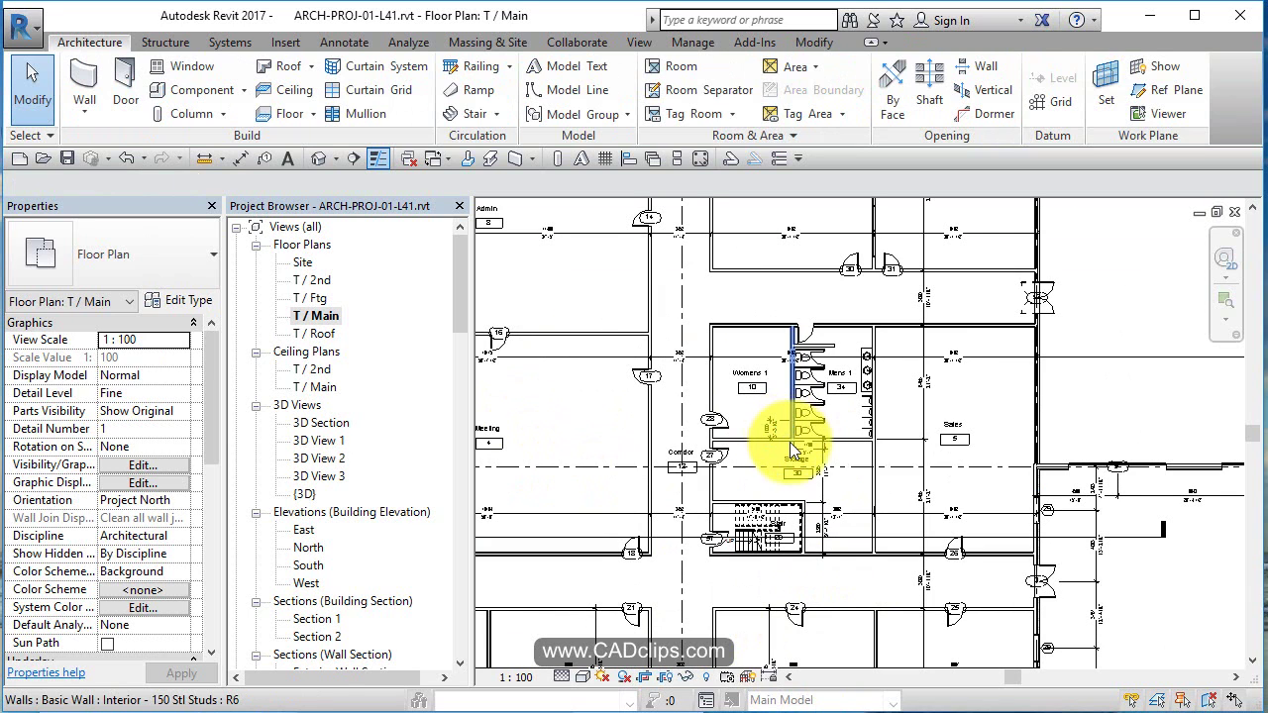
scroll(733, 436, "up", 2)
scroll(760, 329, "up", 3)
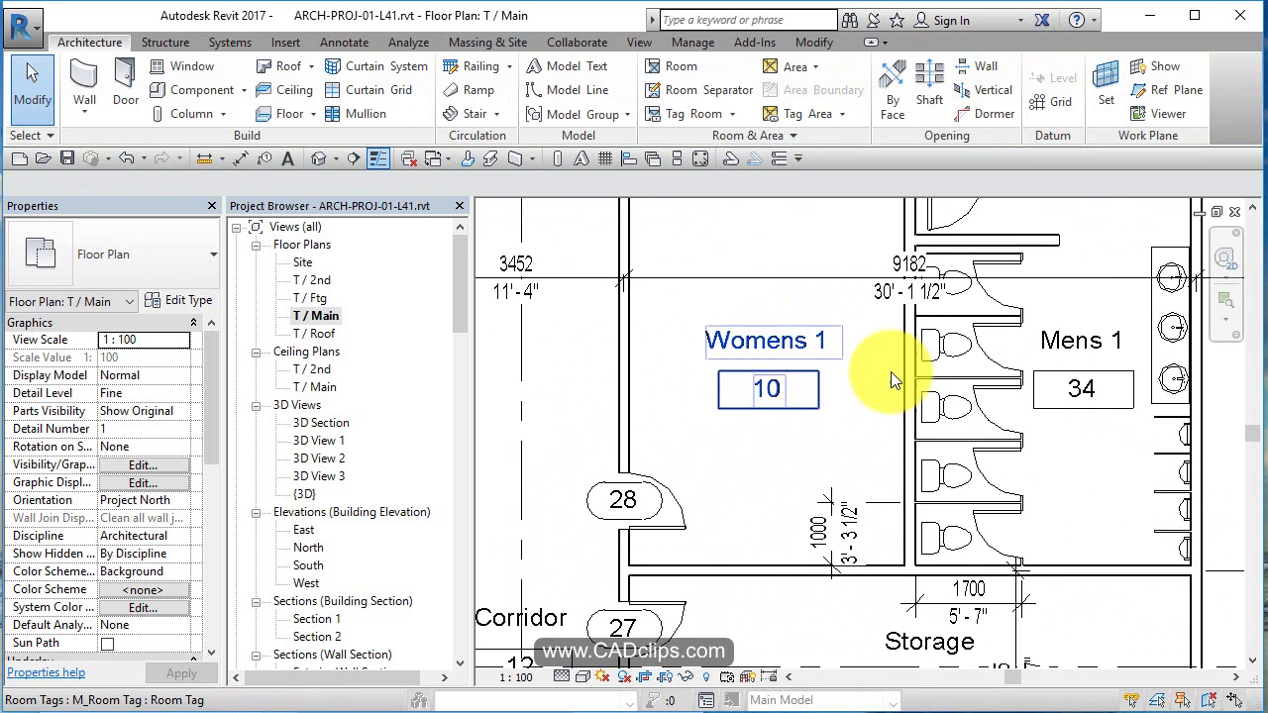
middle_click_drag(964, 401, 1078, 462)
scroll(878, 408, "down", 1)
scroll(1078, 462, "down", 2)
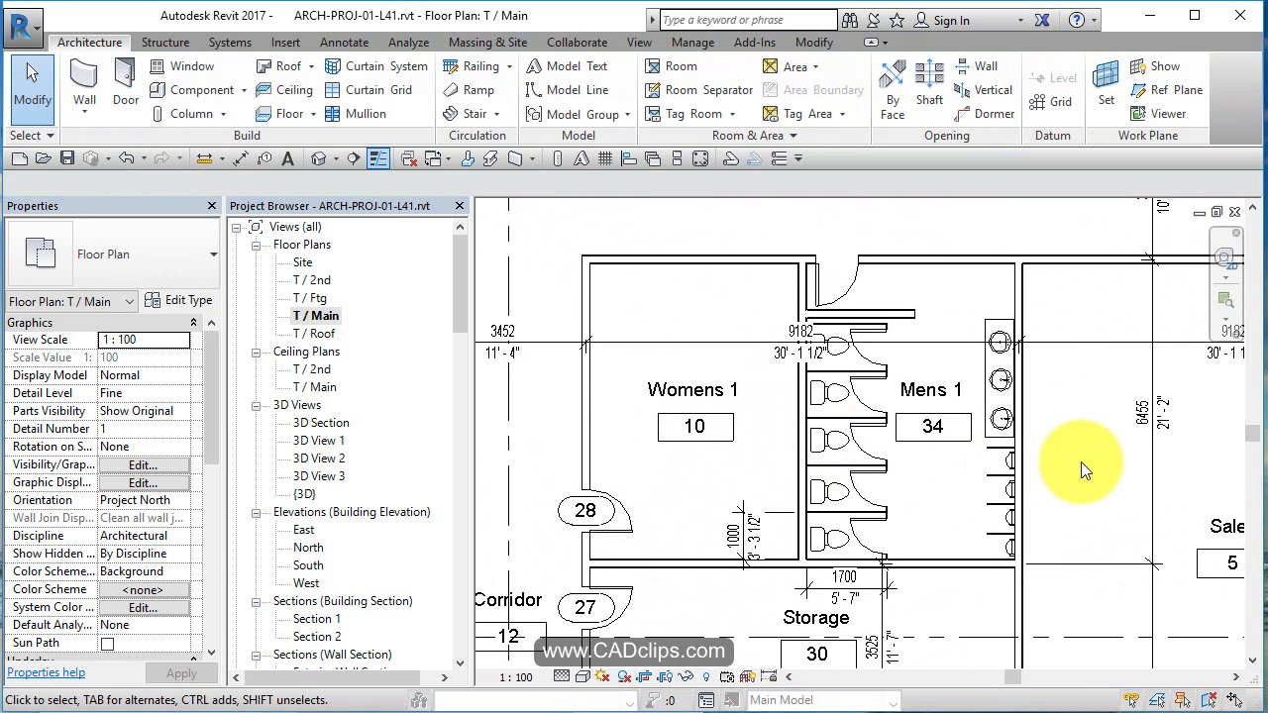